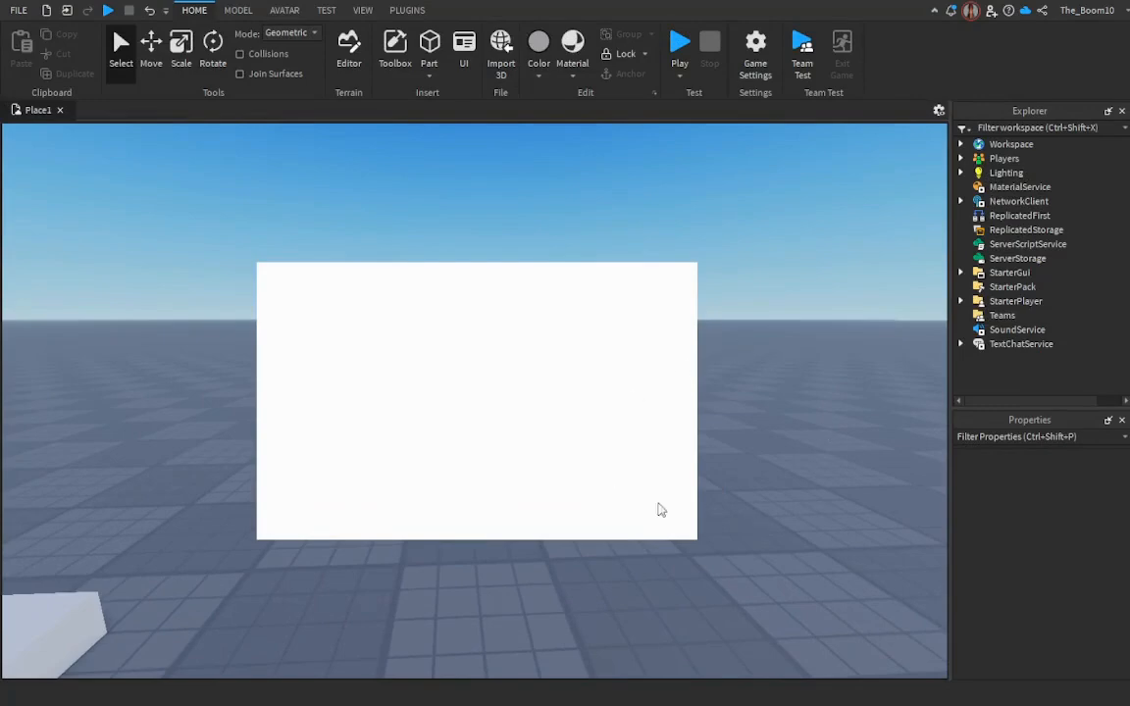
Step: Expand StarterGui and its ScreenGui in the object hierarchy and select the Frame inside it
right_click_drag(601, 335, 400, 351)
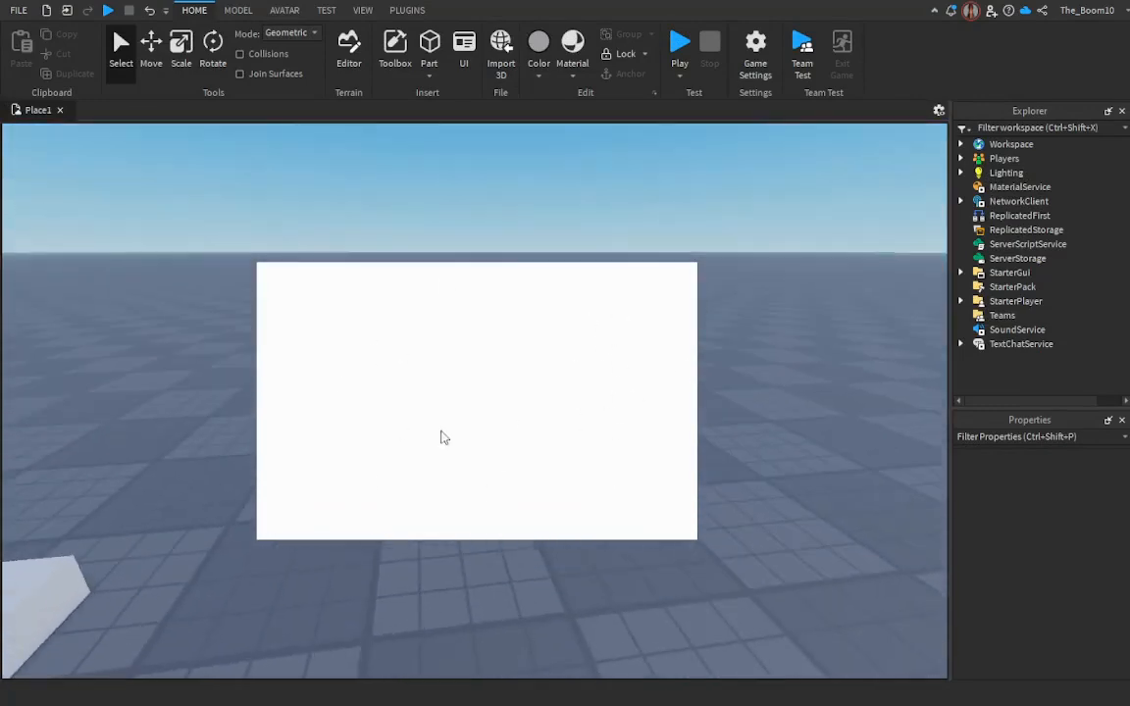
left_click(961, 273)
left_click(977, 287)
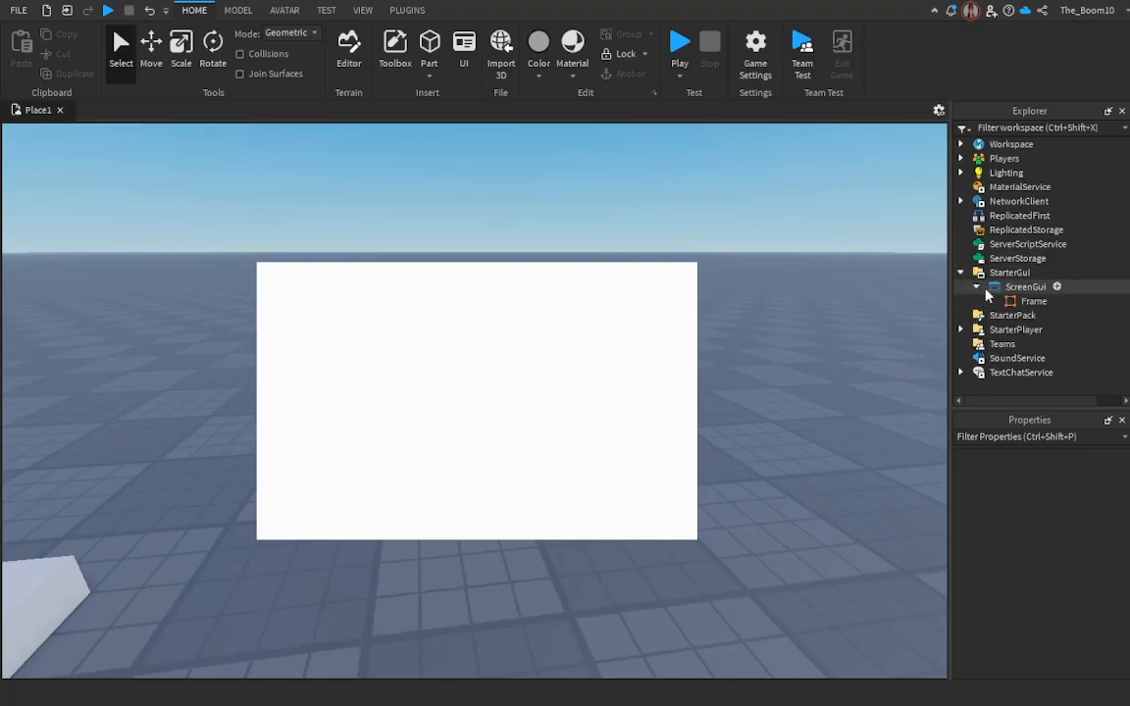
left_click(993, 302)
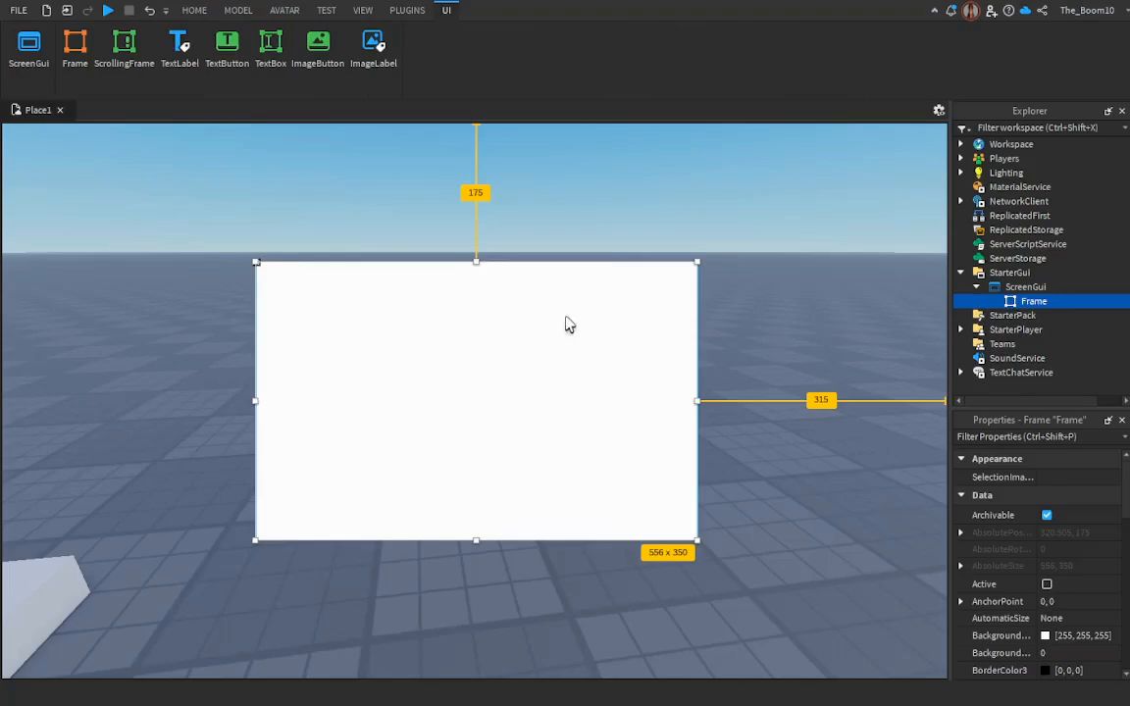
right_click_drag(720, 340, 719, 340)
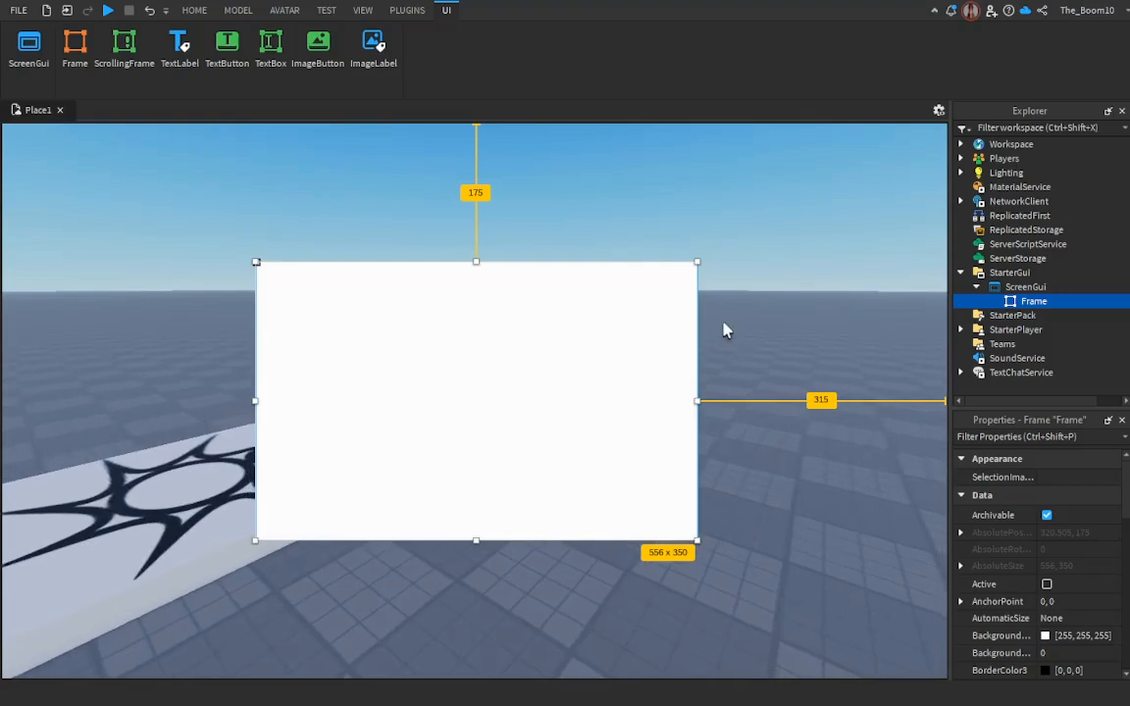
Step: Move the Frame, enlarge it freehand to about 720 x 471 and centre it roughly in the viewport
left_click_drag(526, 348, 412, 294)
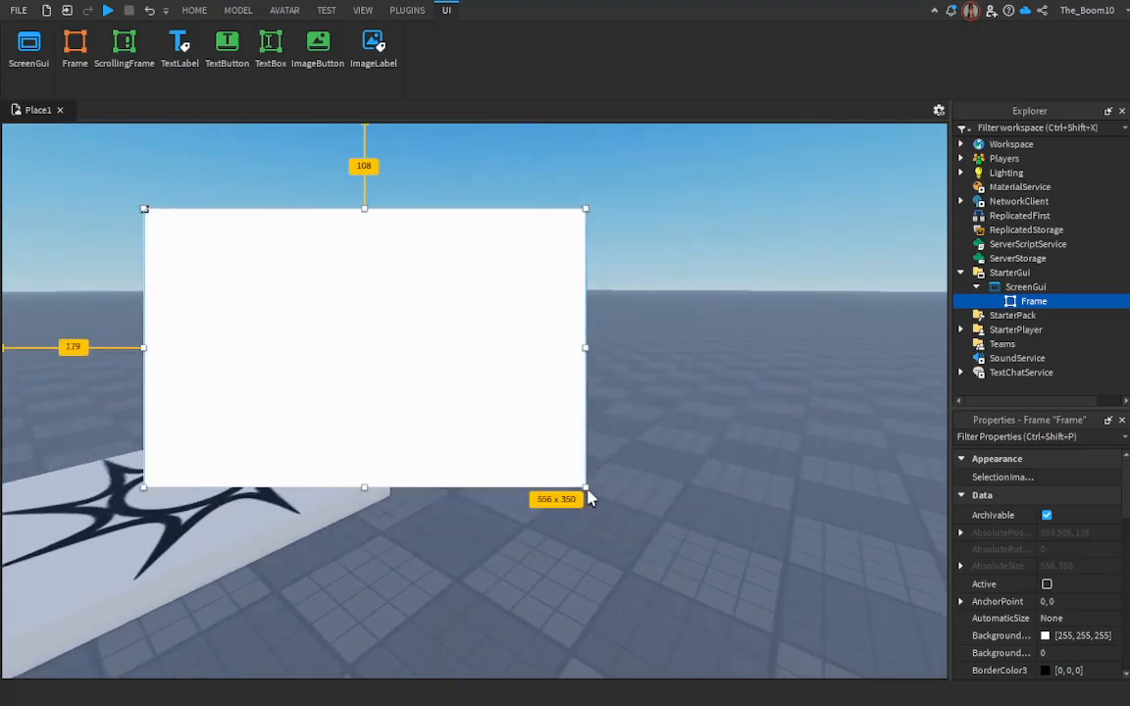
left_click(590, 493)
left_click(1024, 302)
left_click_drag(586, 487, 713, 585)
left_click_drag(431, 451, 486, 453)
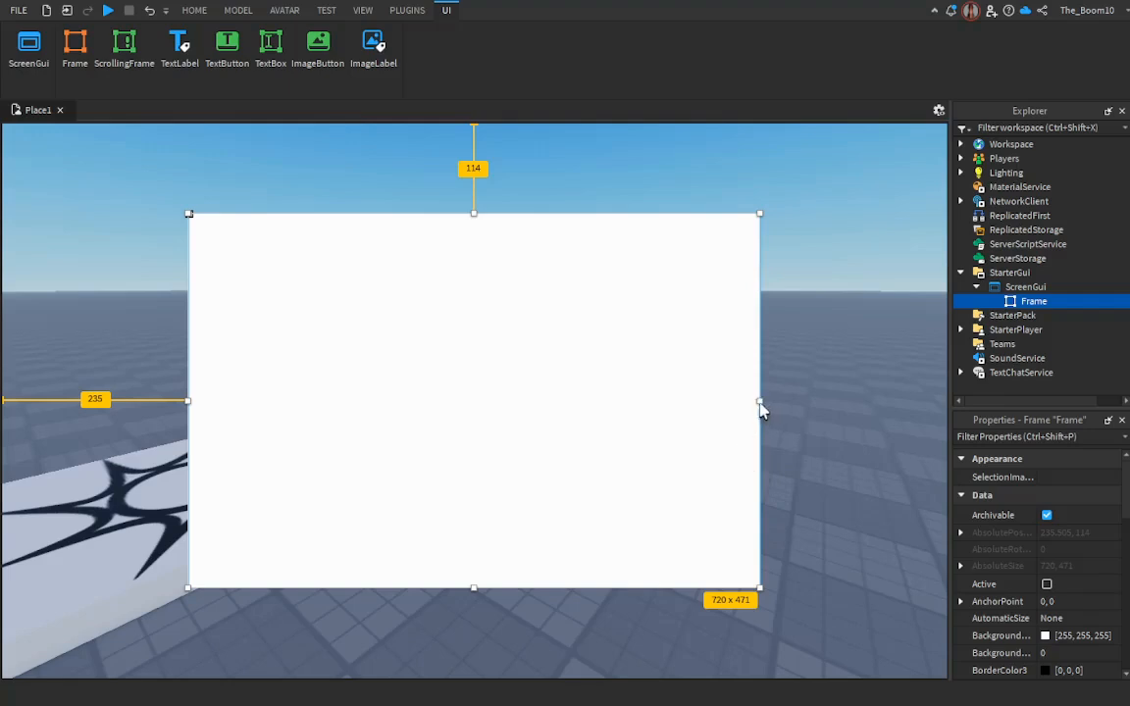
Step: Reshape the Frame freehand to about 711 x 499 and move it into the viewport's upper right corner
left_click_drag(760, 402, 425, 422)
left_click_drag(306, 214, 132, 375)
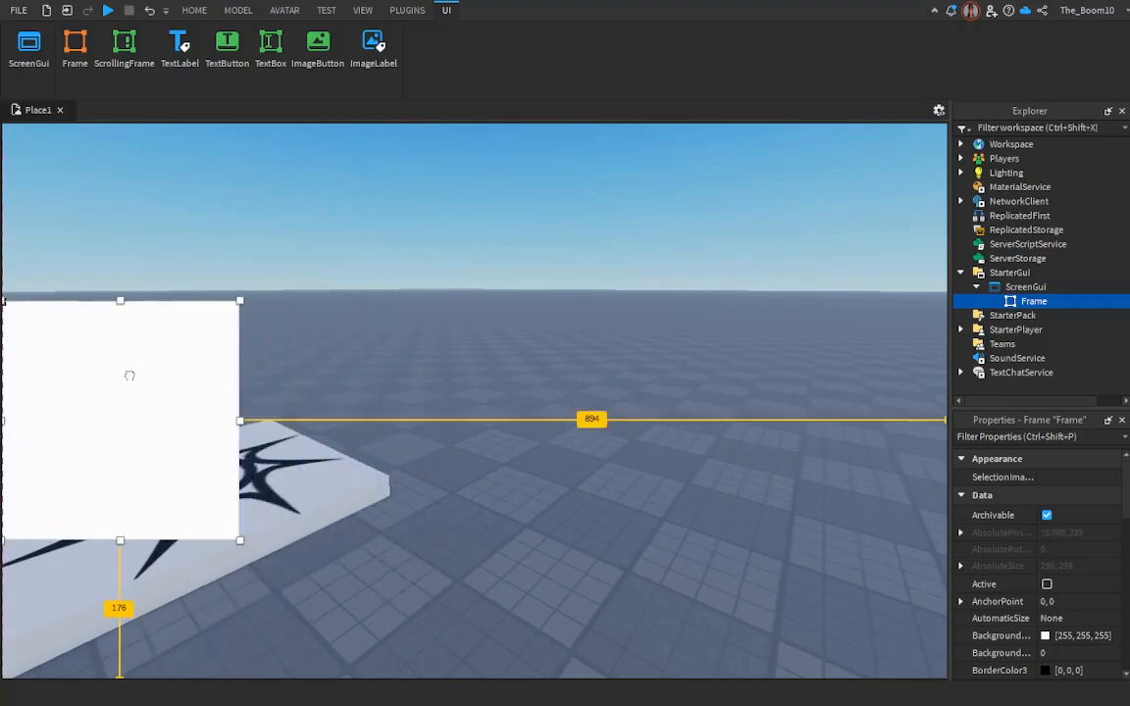
left_click_drag(240, 420, 516, 405)
scroll(971, 585, "down", 5)
scroll(971, 569, "up", 5)
left_click_drag(564, 285, 939, 110)
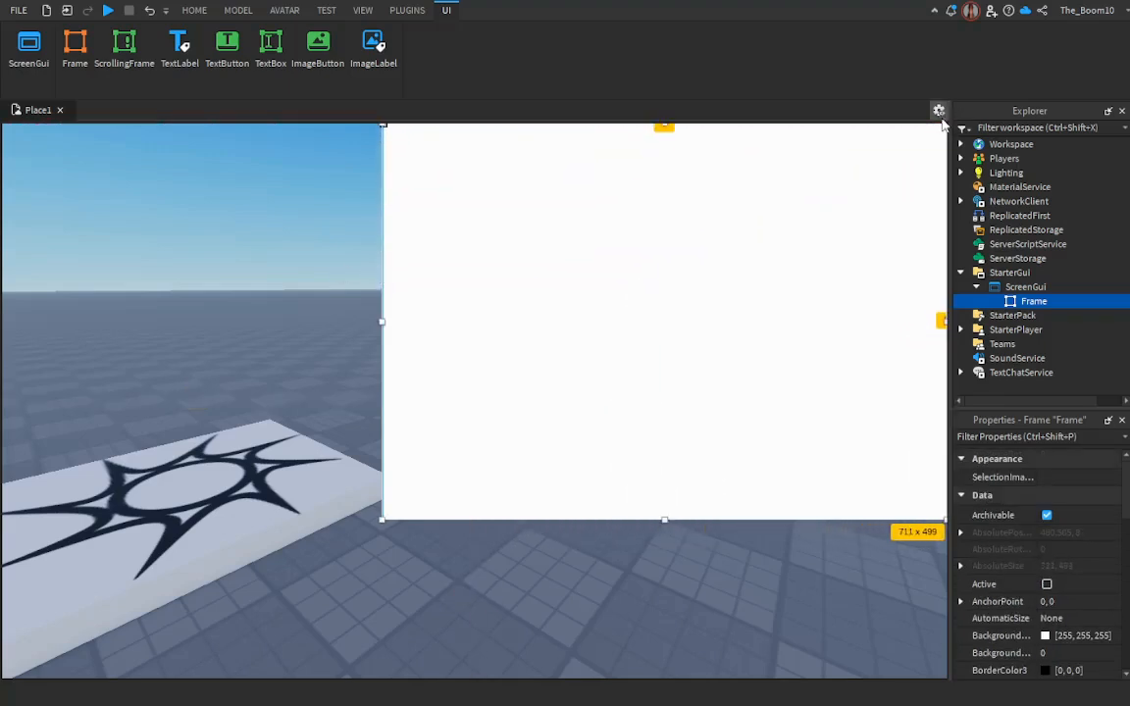
Step: Resize the Frame from its lower left corner to about 767 x 478
left_click(382, 522)
left_click(1010, 301)
left_click_drag(382, 522, 337, 503)
Step: Set the Frame's Size to {1, 0},{1, 0} and move it to the viewport's origin so it fills the whole screen
scroll(1034, 594, "down", 5)
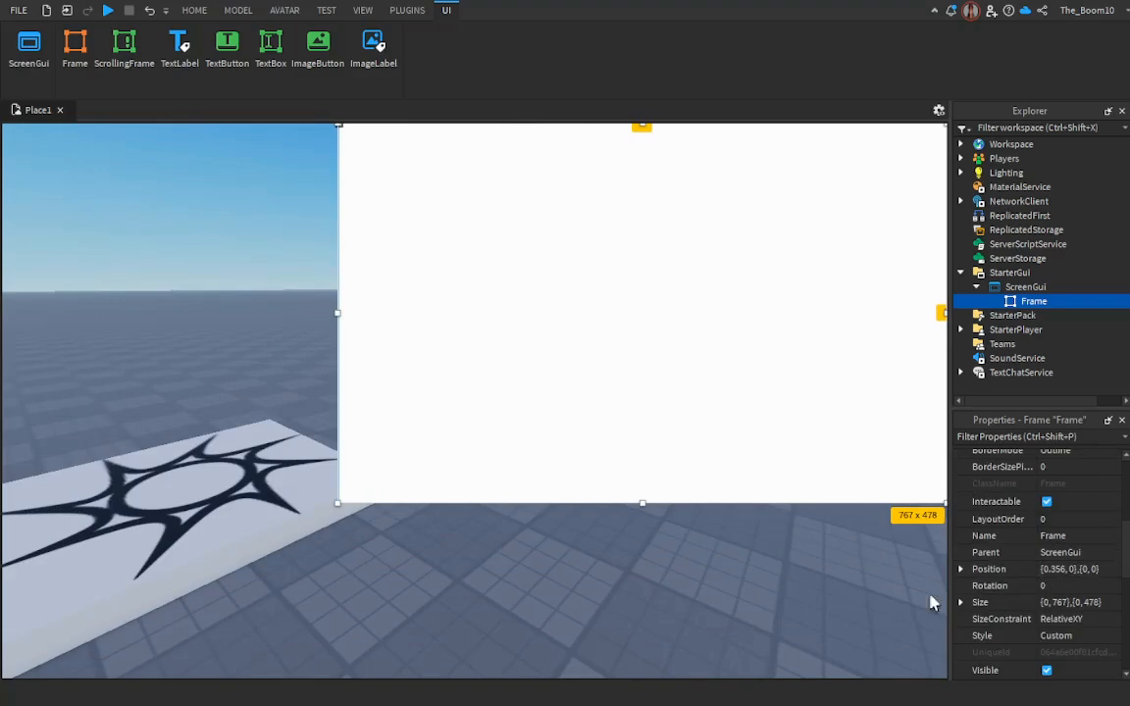
scroll(1008, 604, "down", 1)
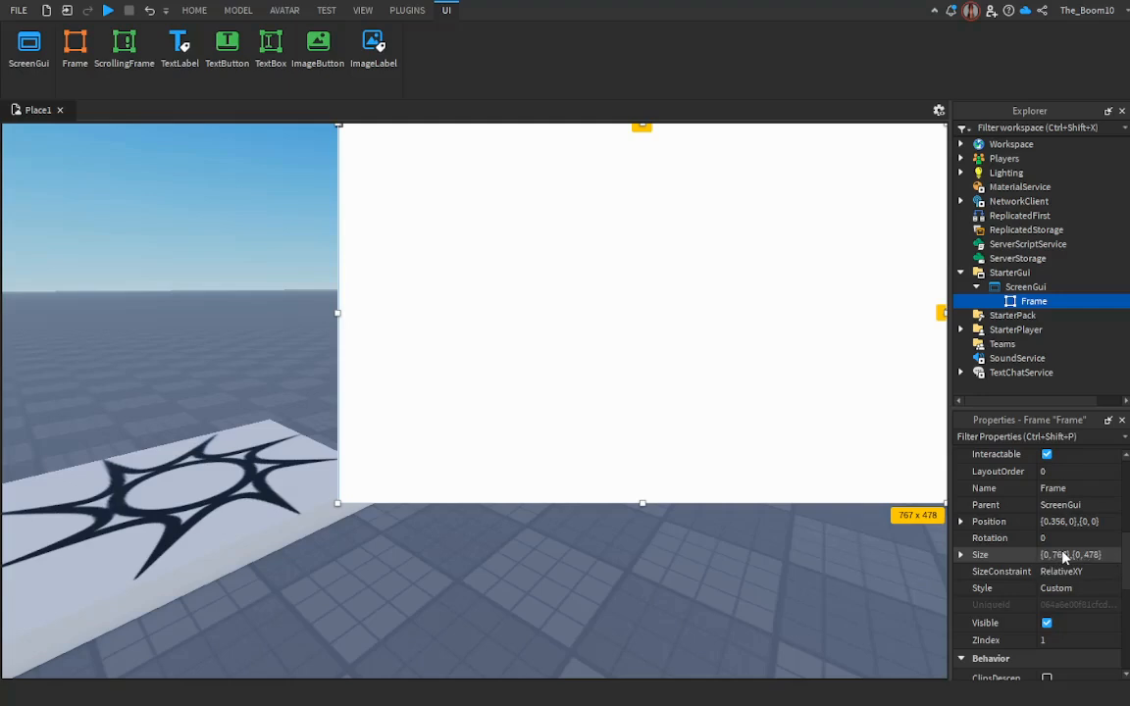
left_click(1064, 556)
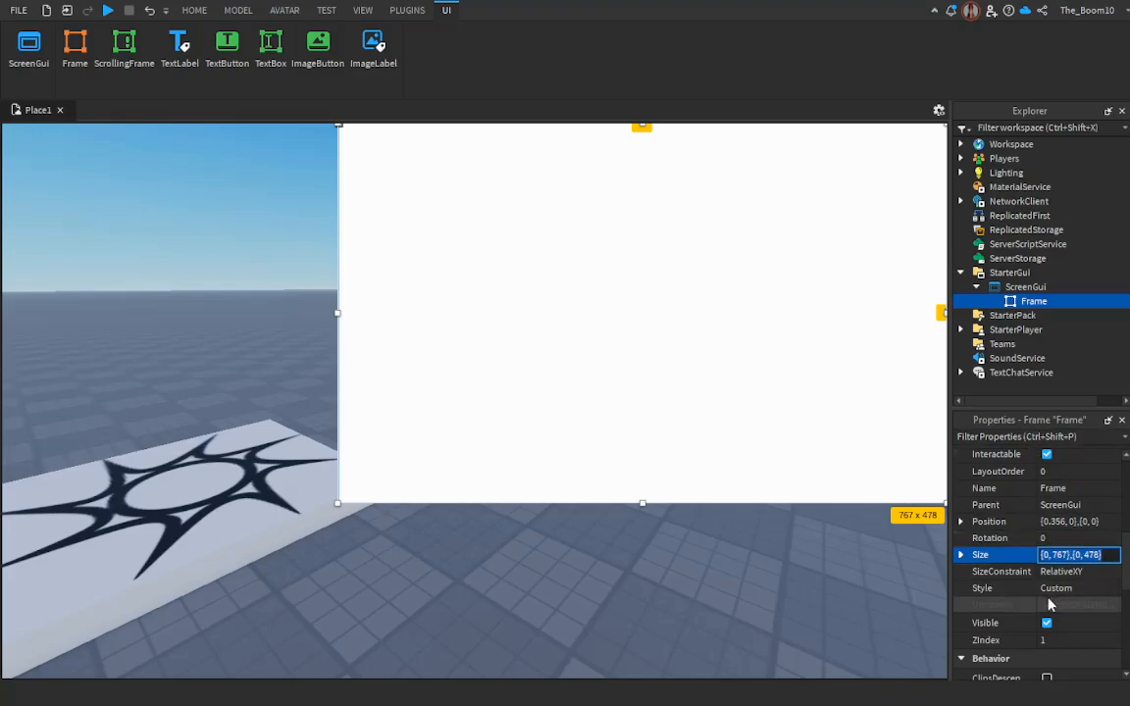
type("1")
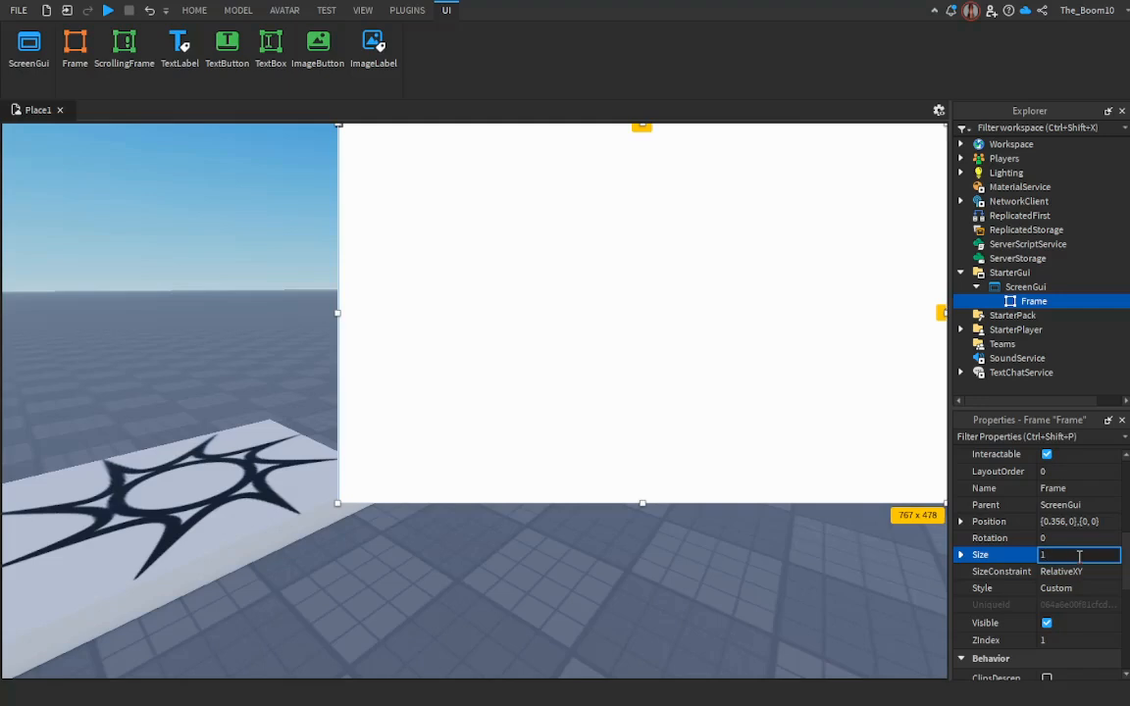
key("Return")
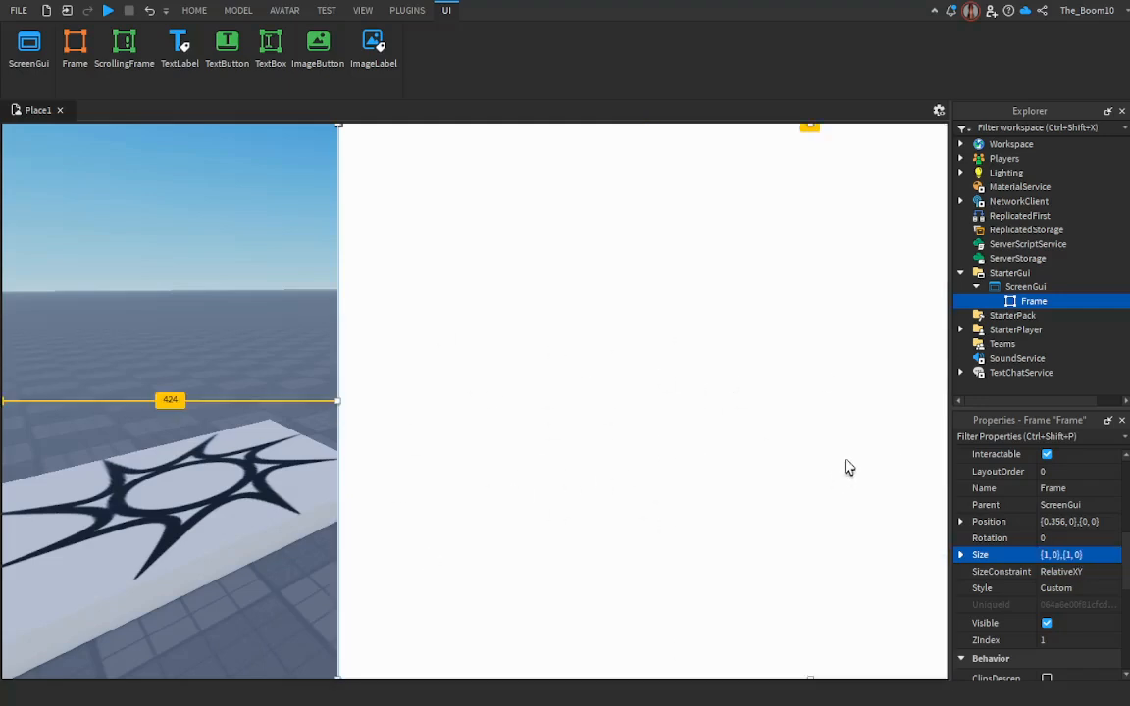
left_click_drag(865, 461, 526, 465)
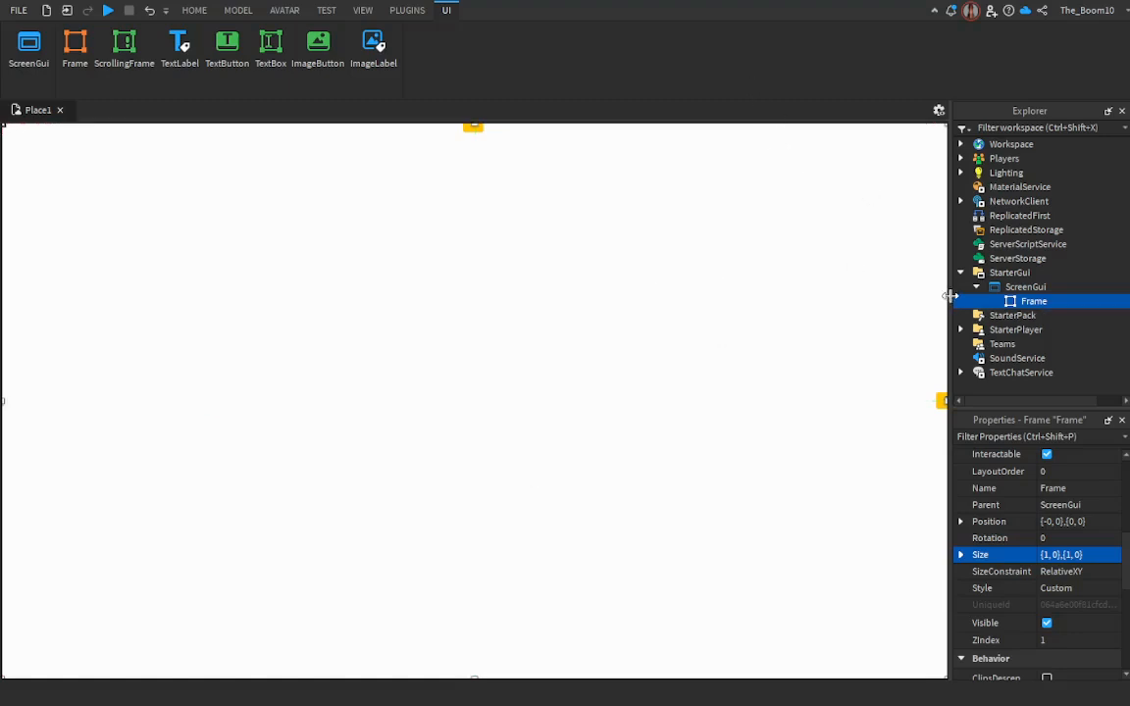
Step: Widen the viewport slightly and rename the Frame as Background
left_click_drag(949, 296, 968, 448)
mouse_move(1027, 302)
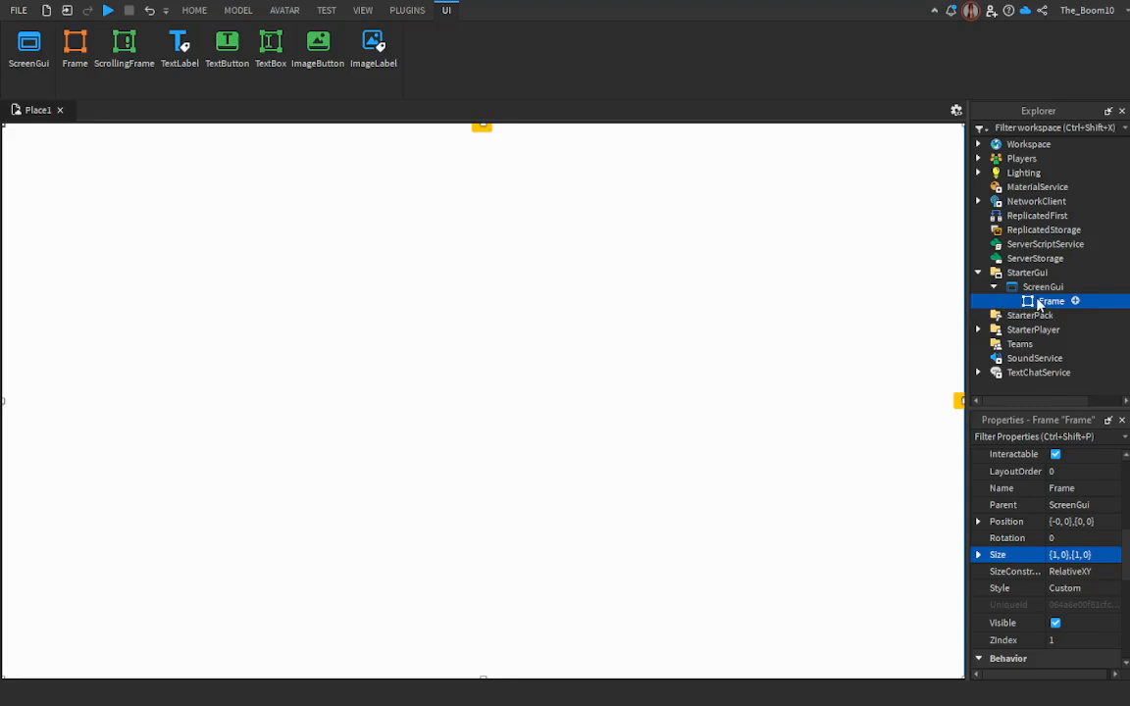
key("F2")
key("Return")
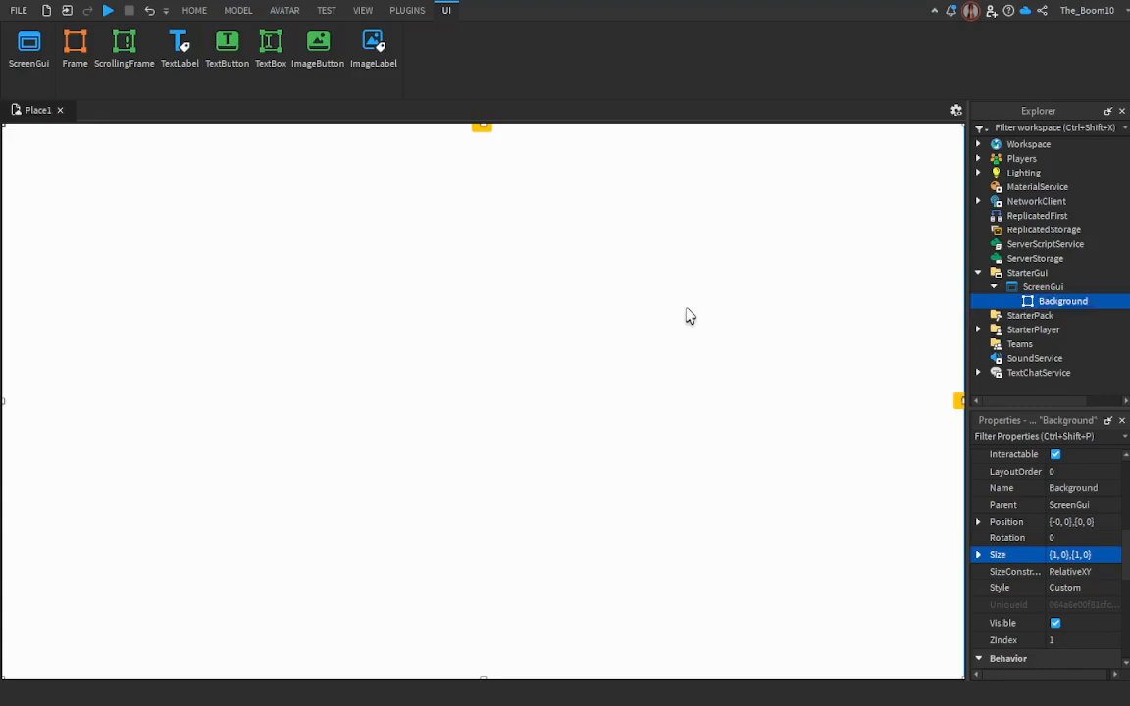
Step: Set the Background frame's background color to 0, 0, 0
left_click(1038, 287)
left_click(1036, 303)
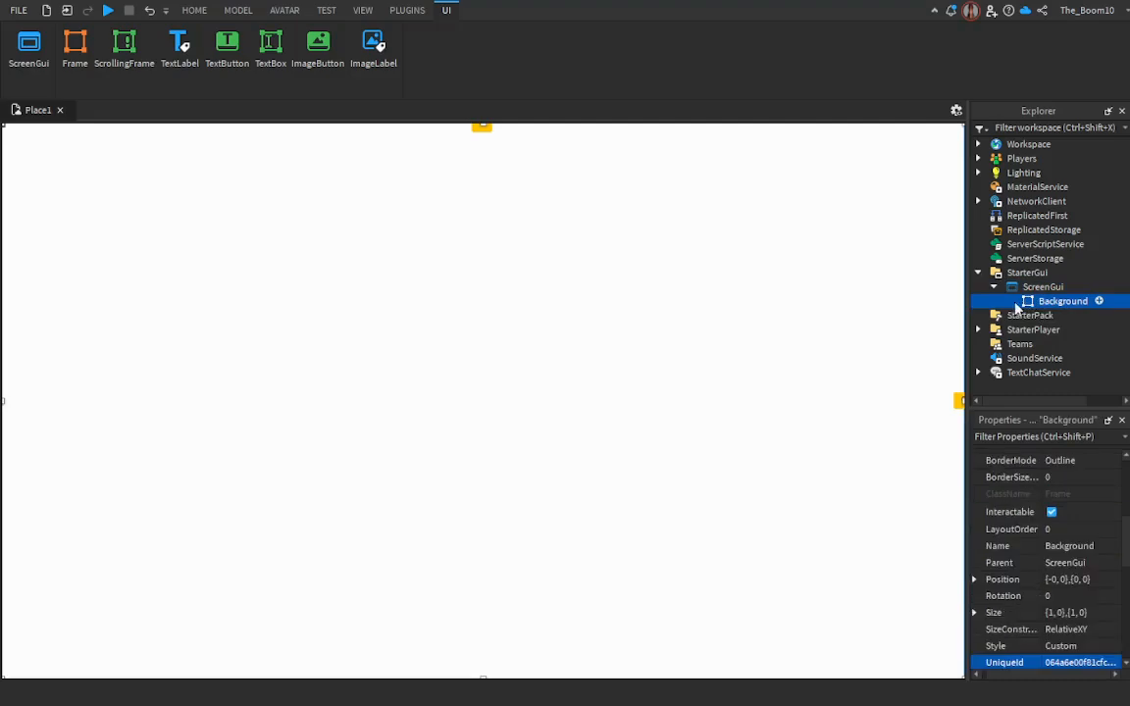
scroll(1059, 515, "up", 5)
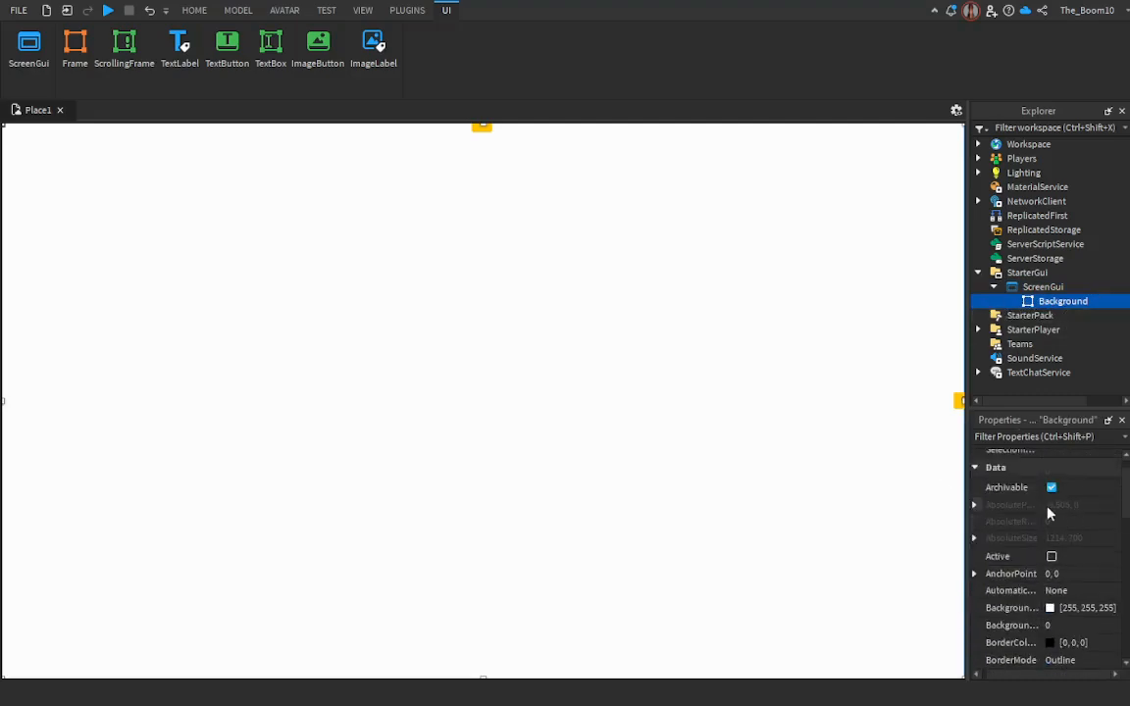
scroll(1067, 584, "down", 3)
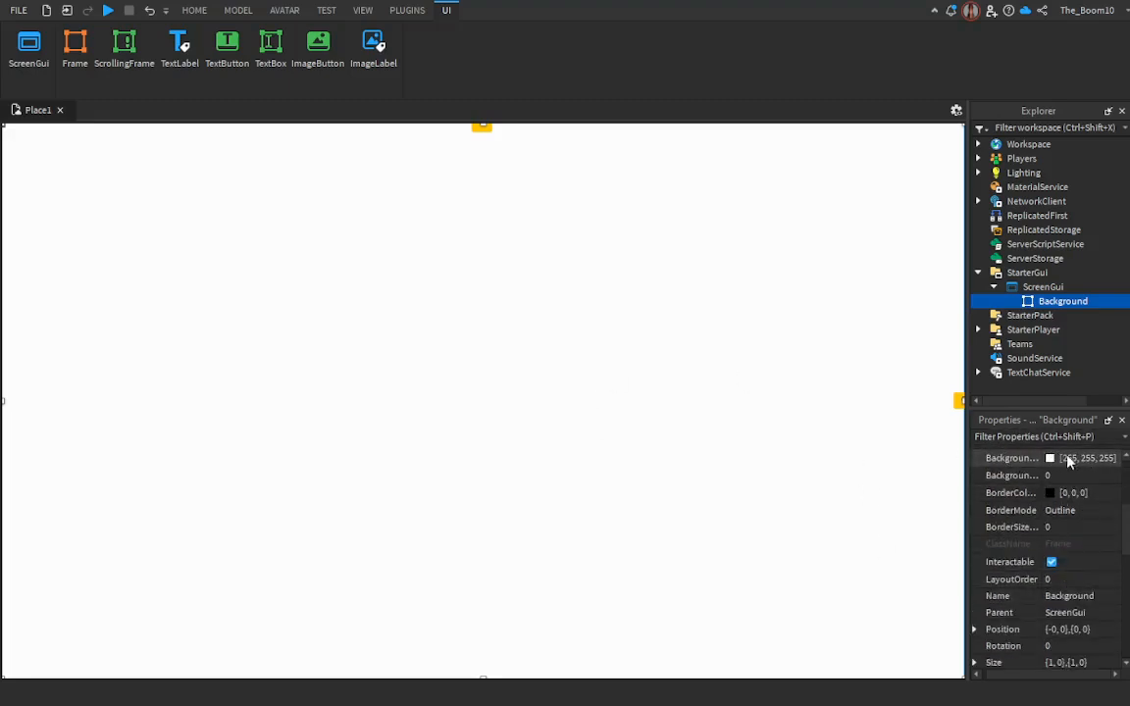
left_click(1075, 459)
key("Return")
left_click(1077, 461)
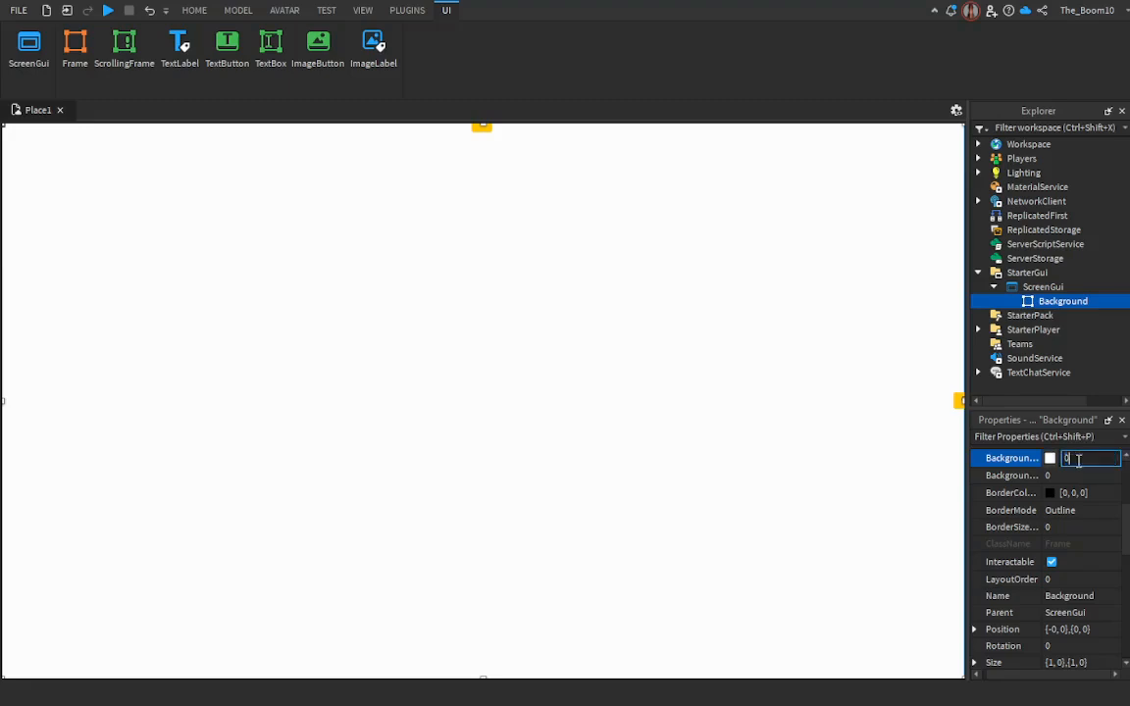
type("0")
key("Return")
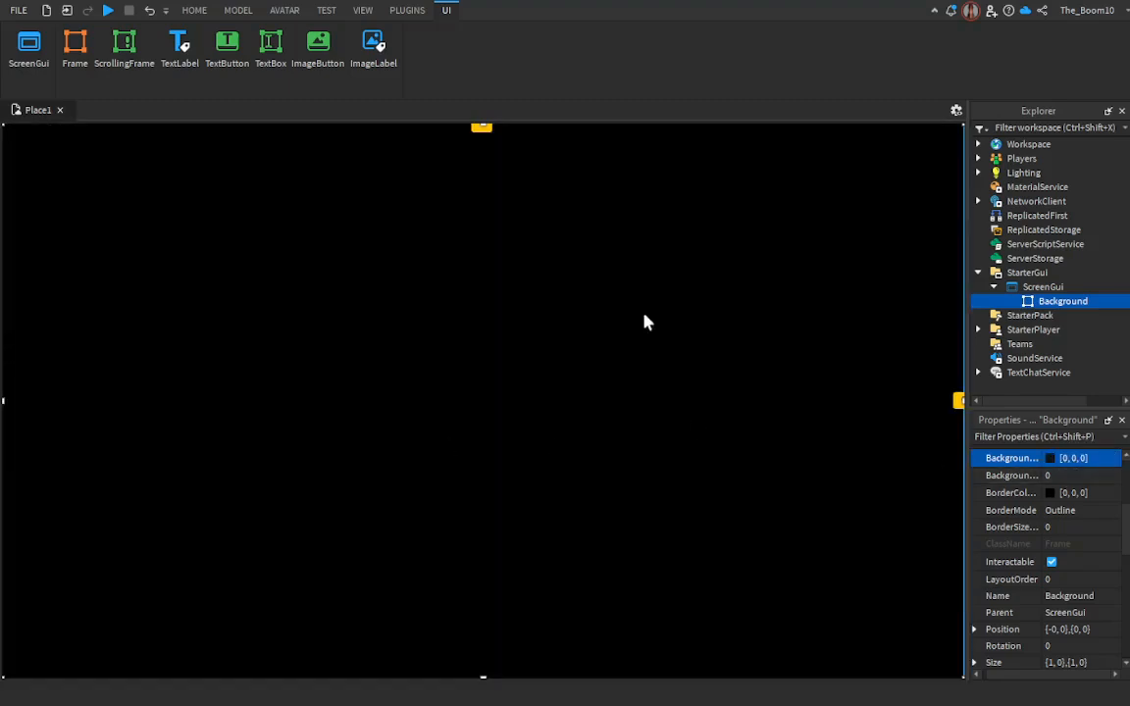
Step: Set the Background frame's background color to 225, 225, 225
left_click(1109, 458)
type("225")
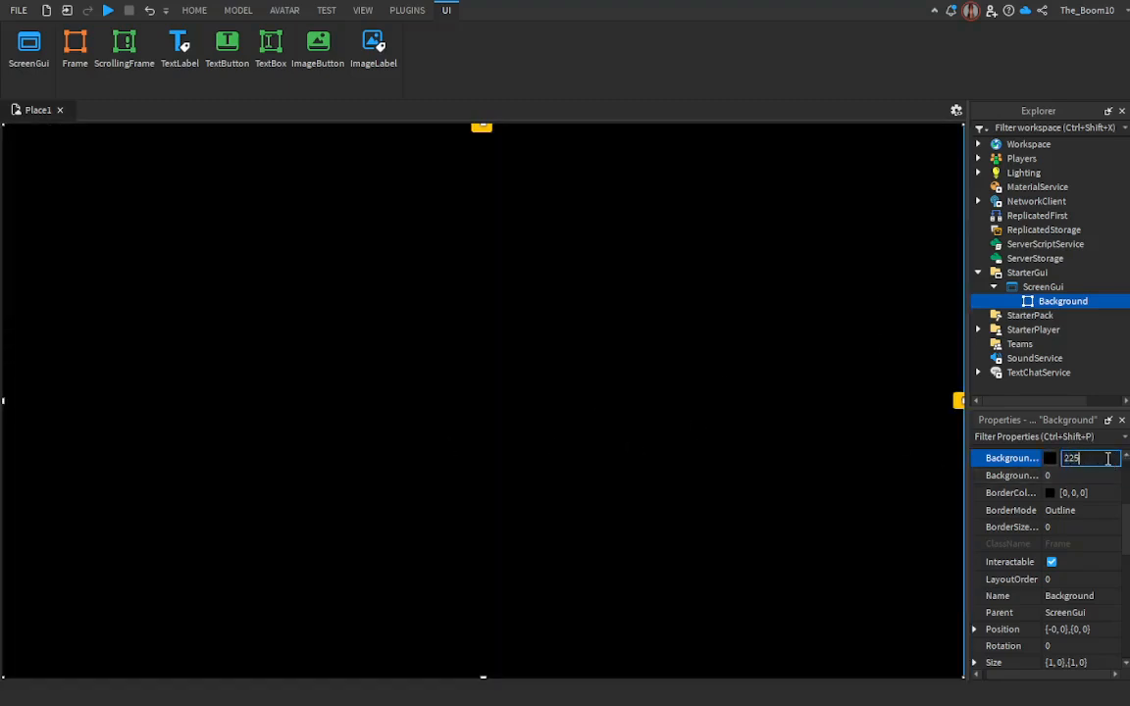
key("Return")
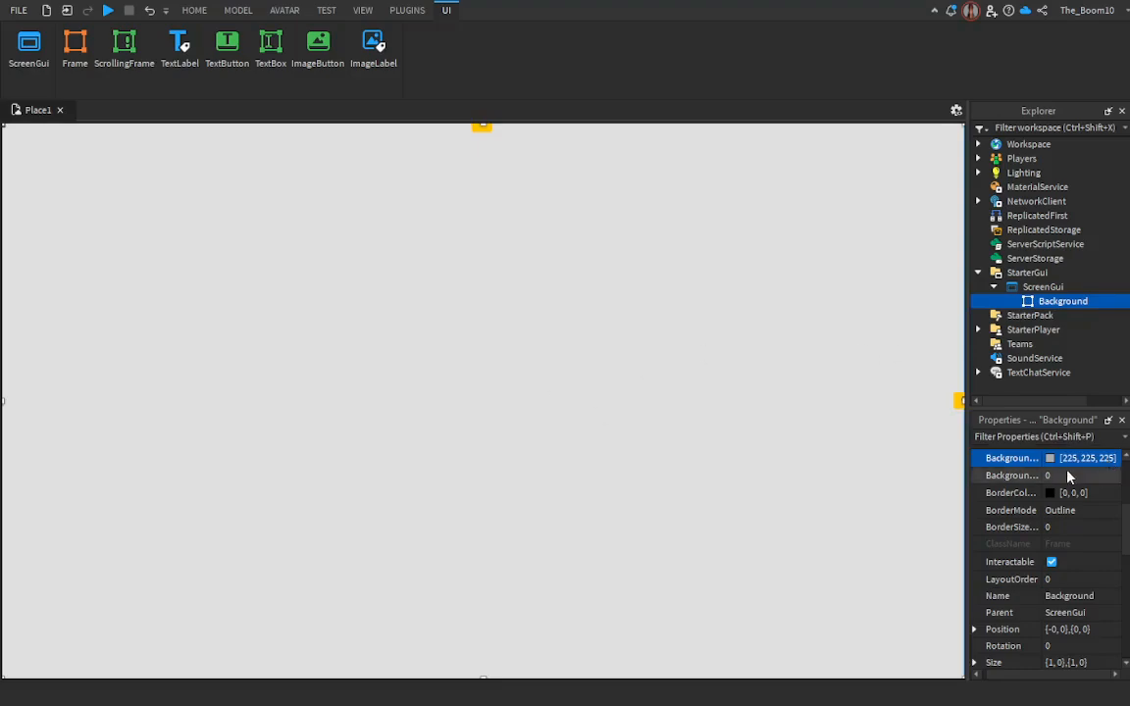
left_click(1069, 458)
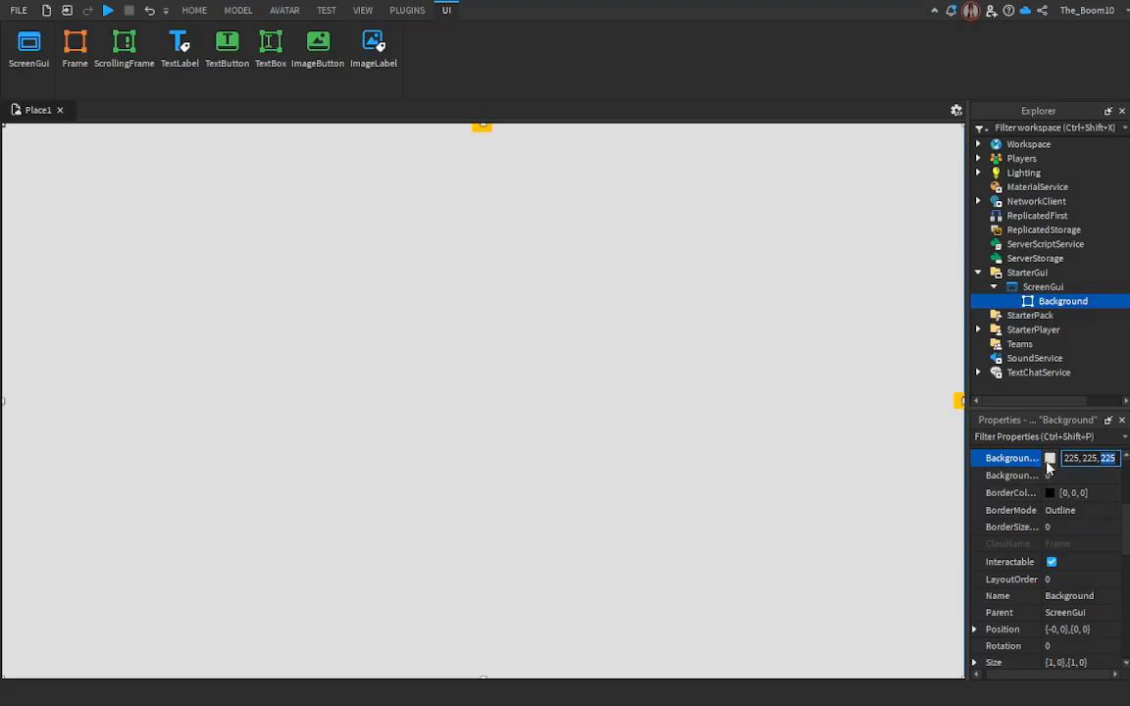
left_click(740, 451)
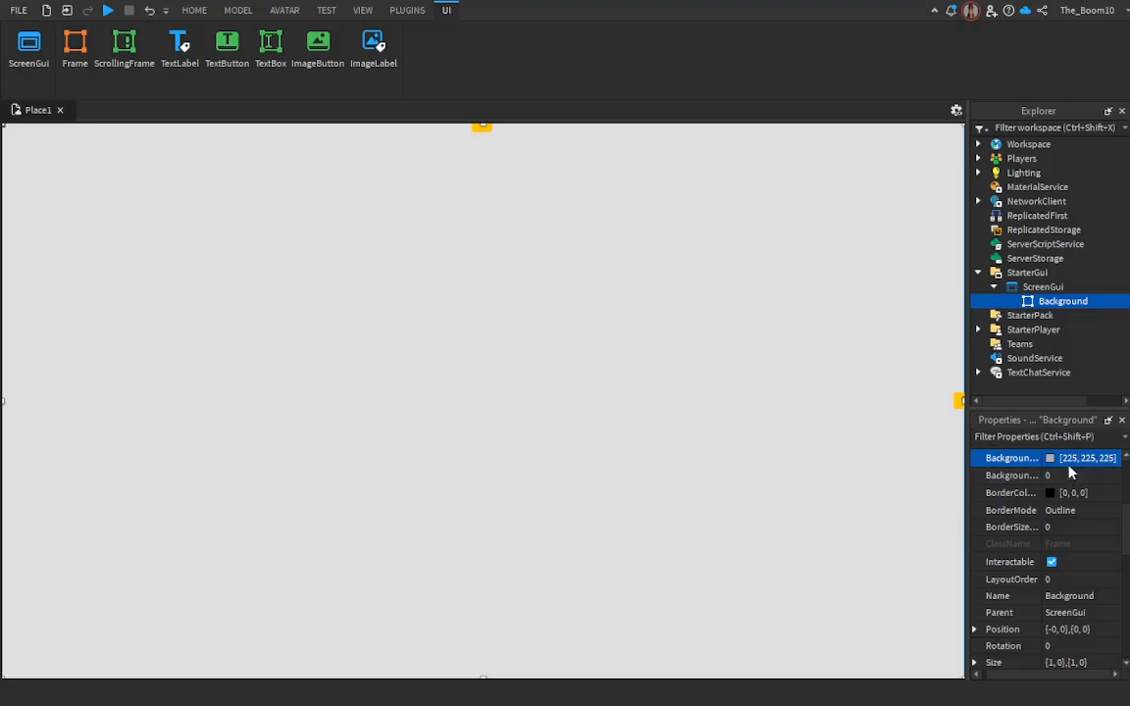
Step: Set the Background frame's background color to dark gray 60, 60, 60
left_click(1081, 459)
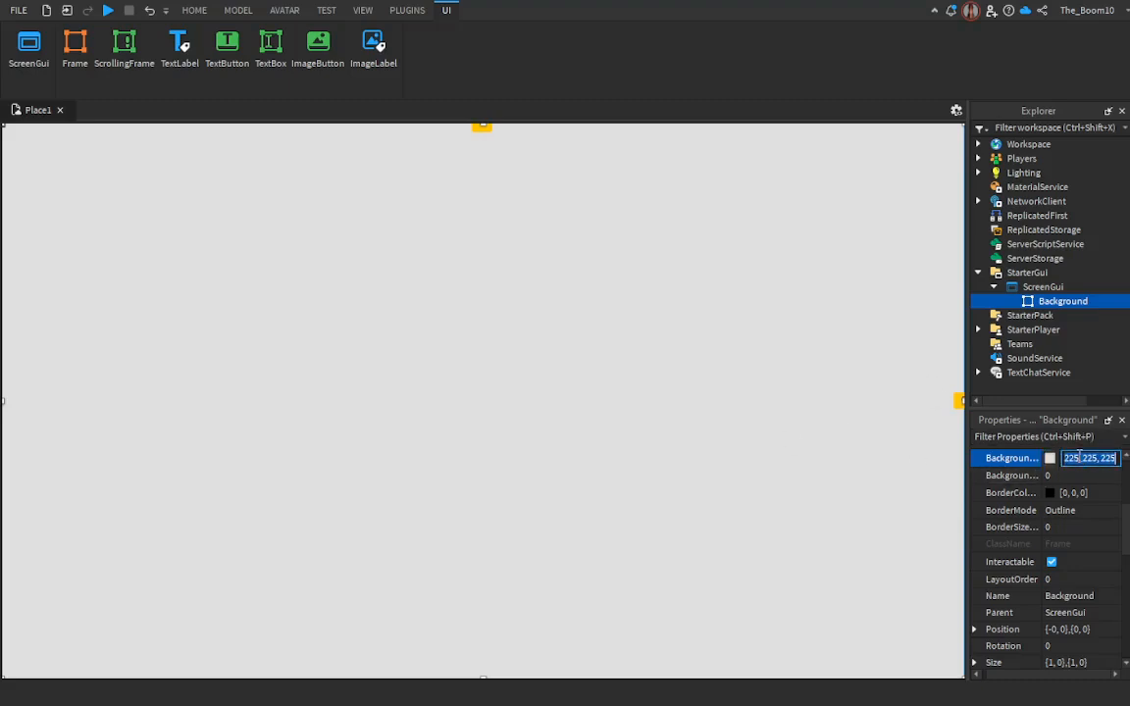
type("60")
key("Return")
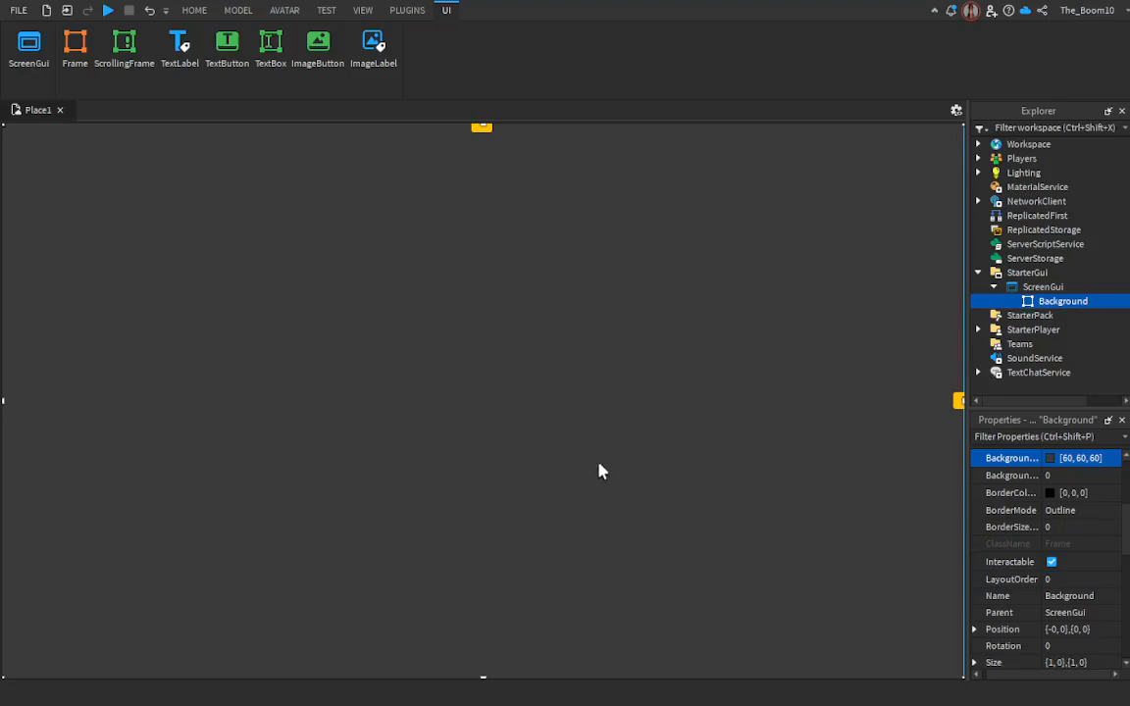
Step: Start a play test of the place, close the player list overlay and widen the viewport slightly
left_click(194, 11)
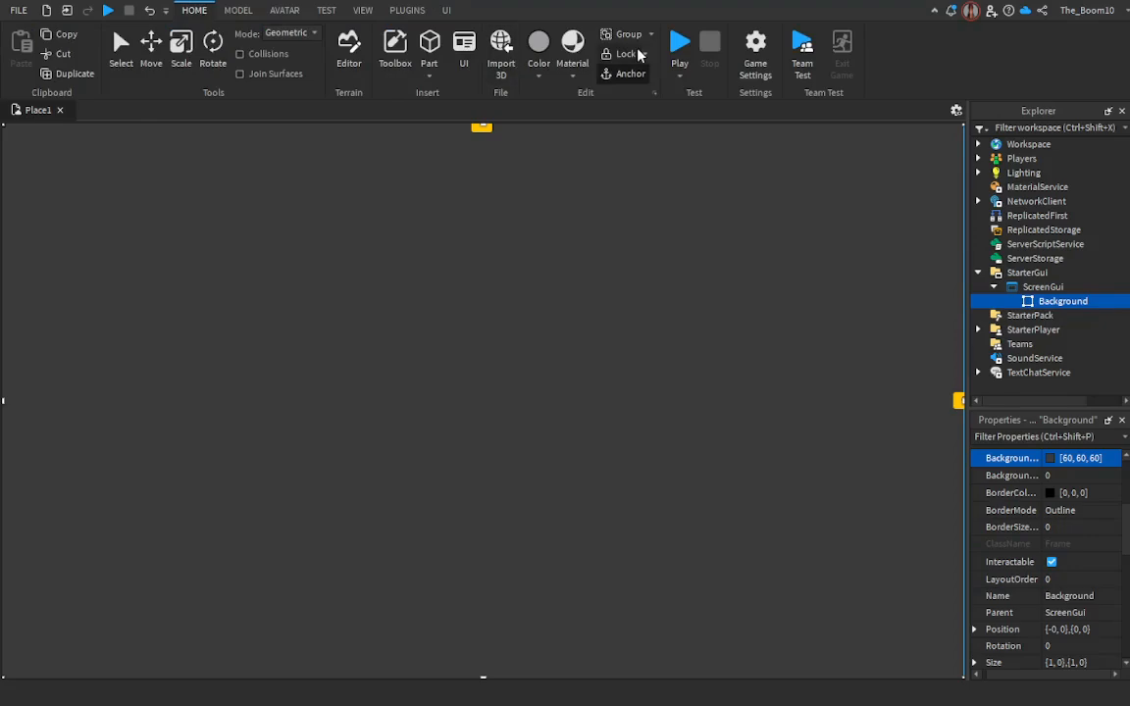
left_click(679, 45)
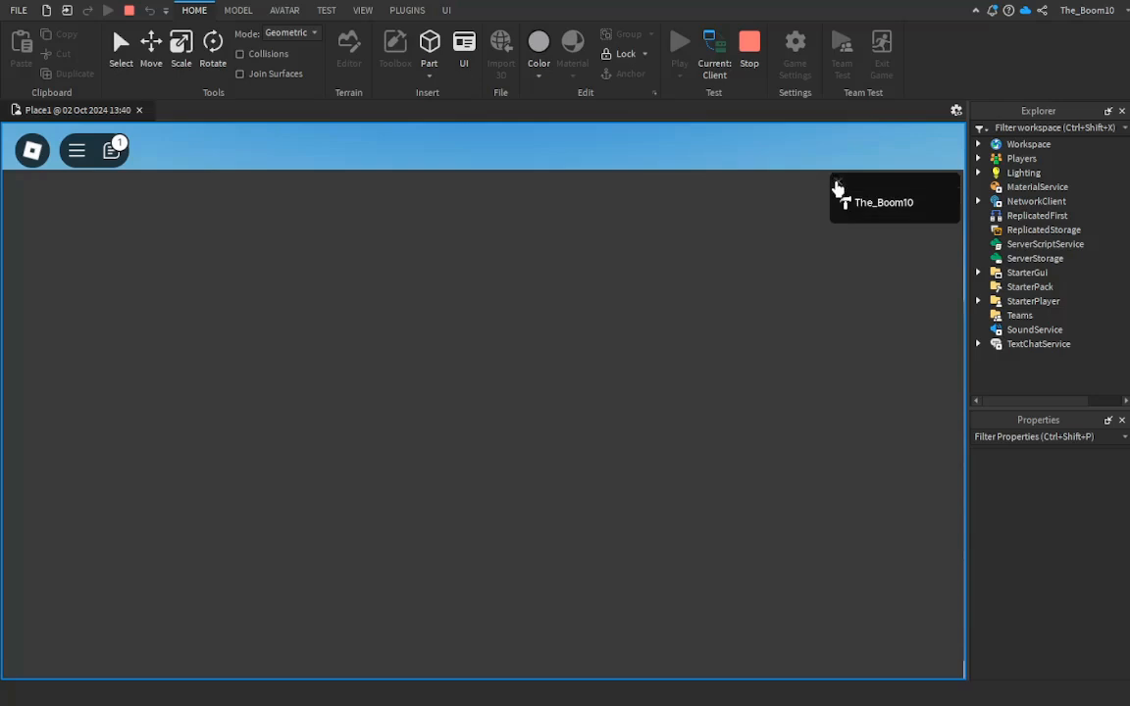
left_click(837, 184)
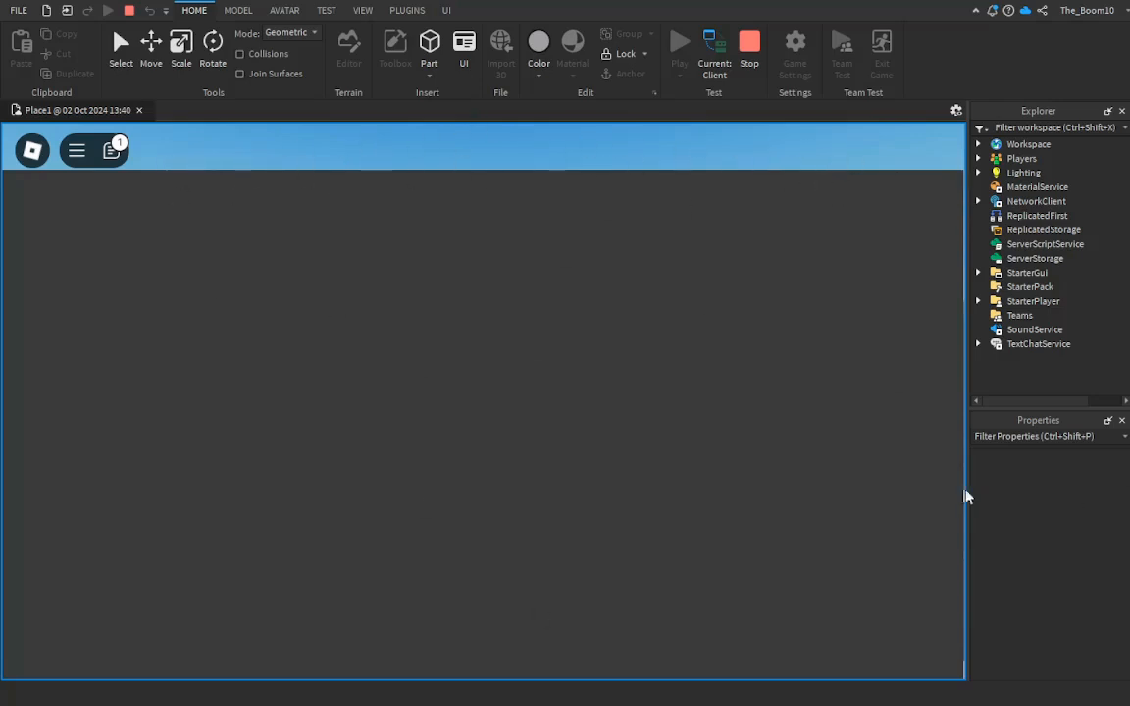
mouse_move(967, 491)
left_mouse_down()
mouse_move(708, 491)
mouse_move(878, 474)
mouse_move(812, 466)
mouse_move(976, 481)
left_mouse_up()
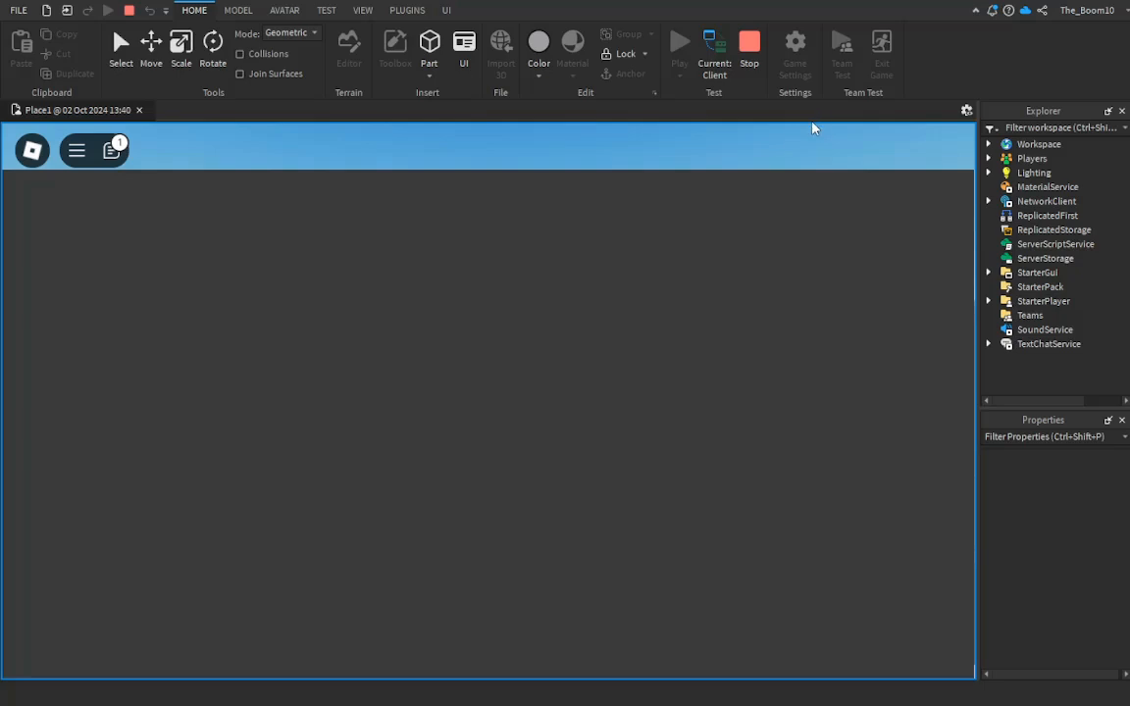
Step: Check the chat, the Roblox menu and the in-game options list over the Background frame, and stop the play test
left_click(111, 150)
left_click(111, 150)
left_click(111, 150)
left_click(111, 150)
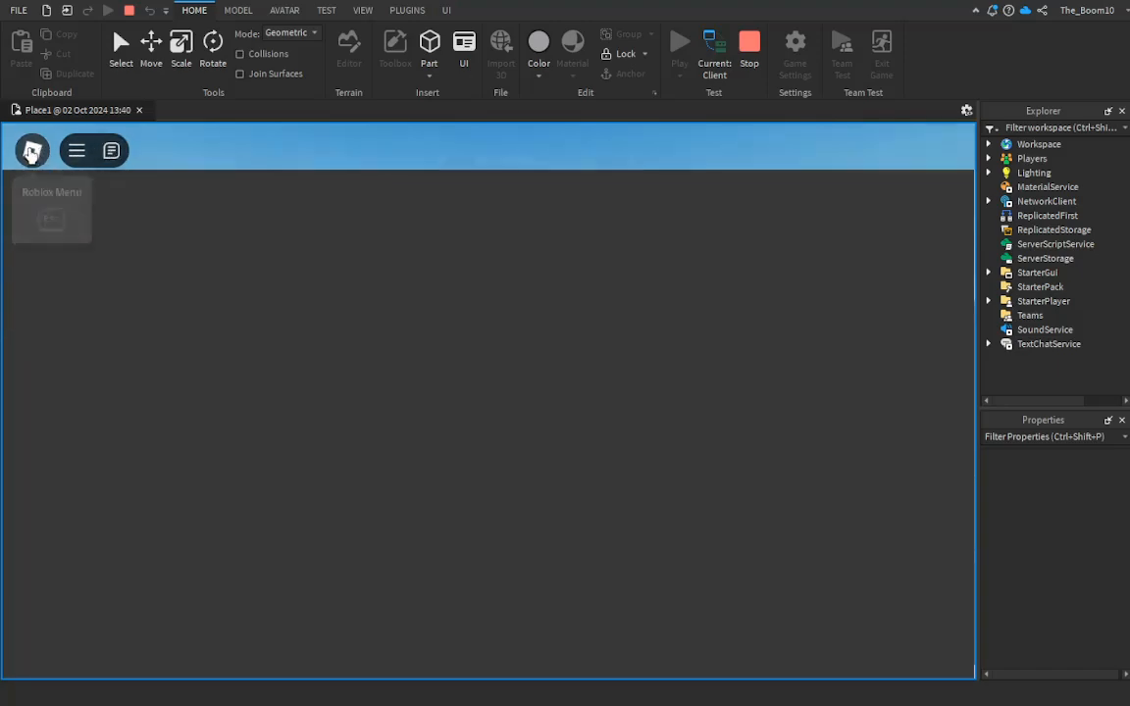
left_click(31, 153)
left_click(30, 153)
left_click(75, 151)
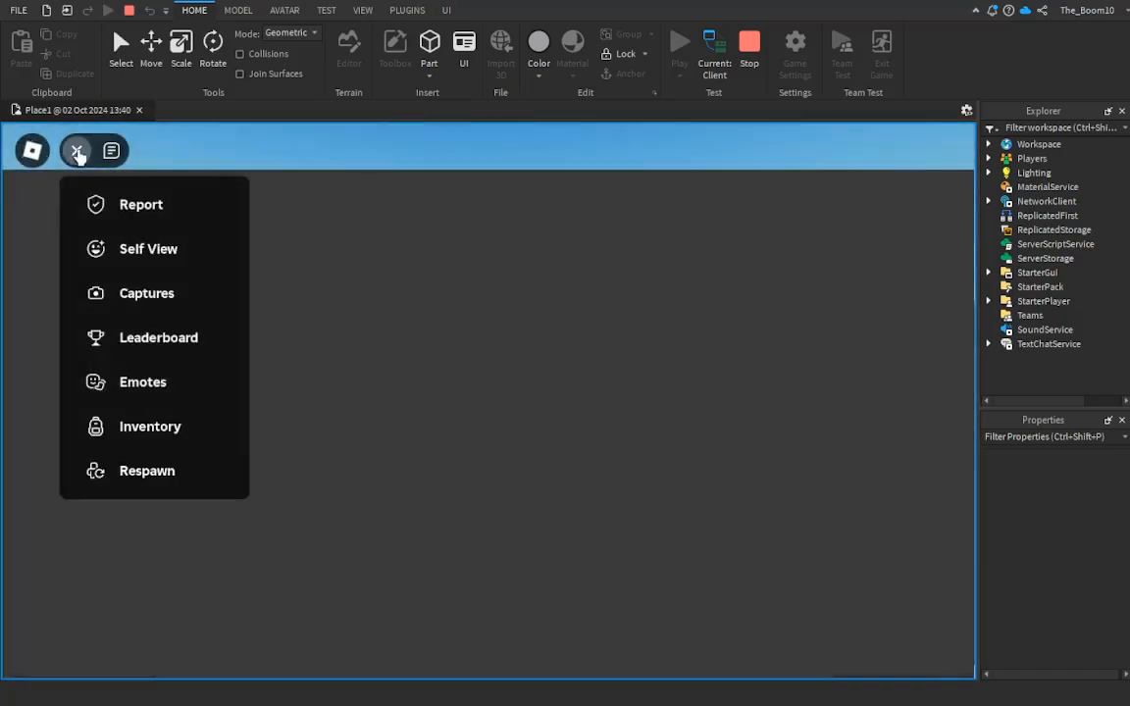
left_click(110, 153)
left_click(110, 153)
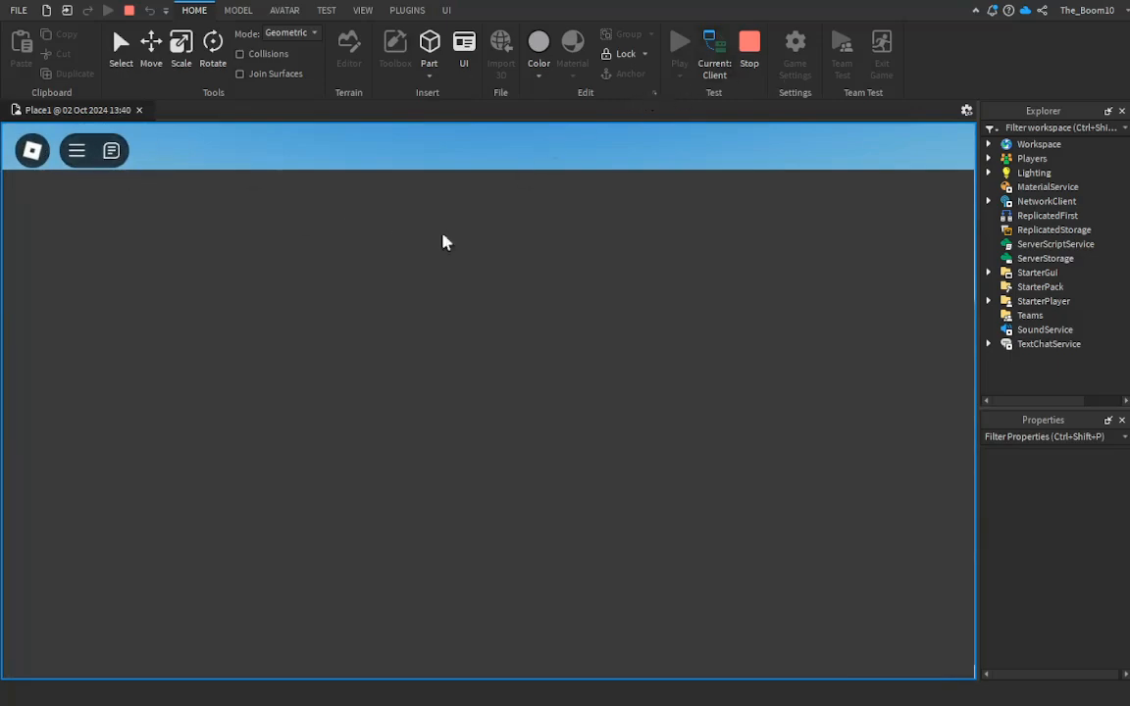
left_click(749, 43)
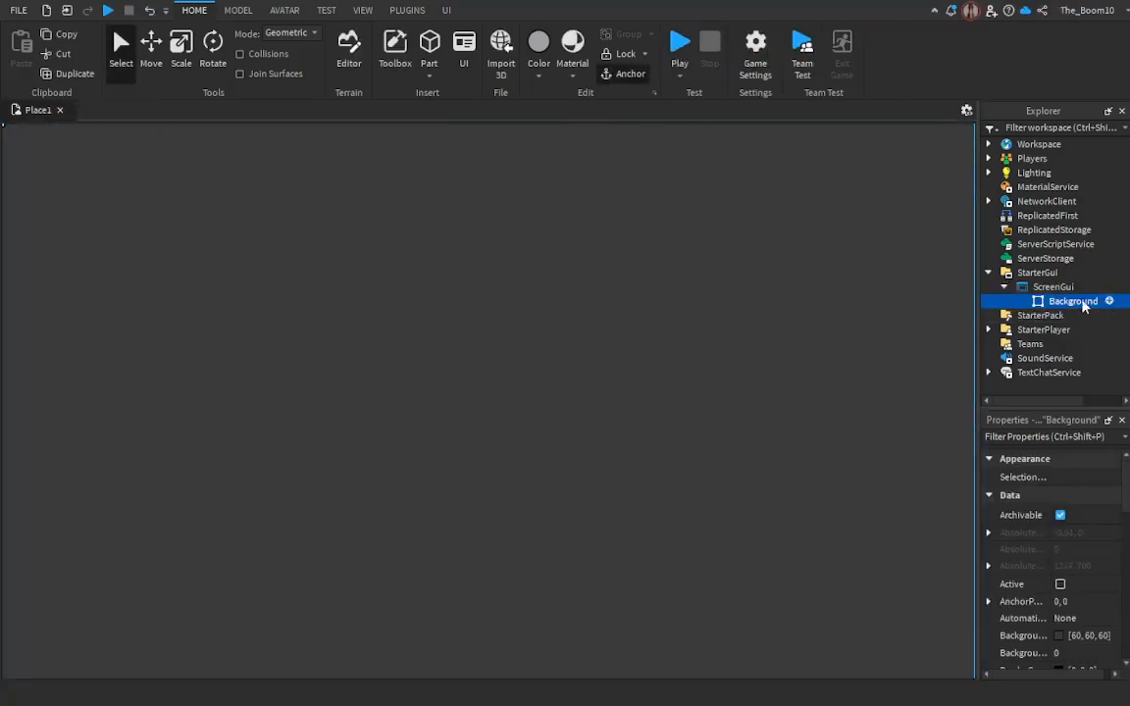
Step: Enable IgnoreGuiInset on the ScreenGui so its contents also cover the top bar area
left_click(1039, 287)
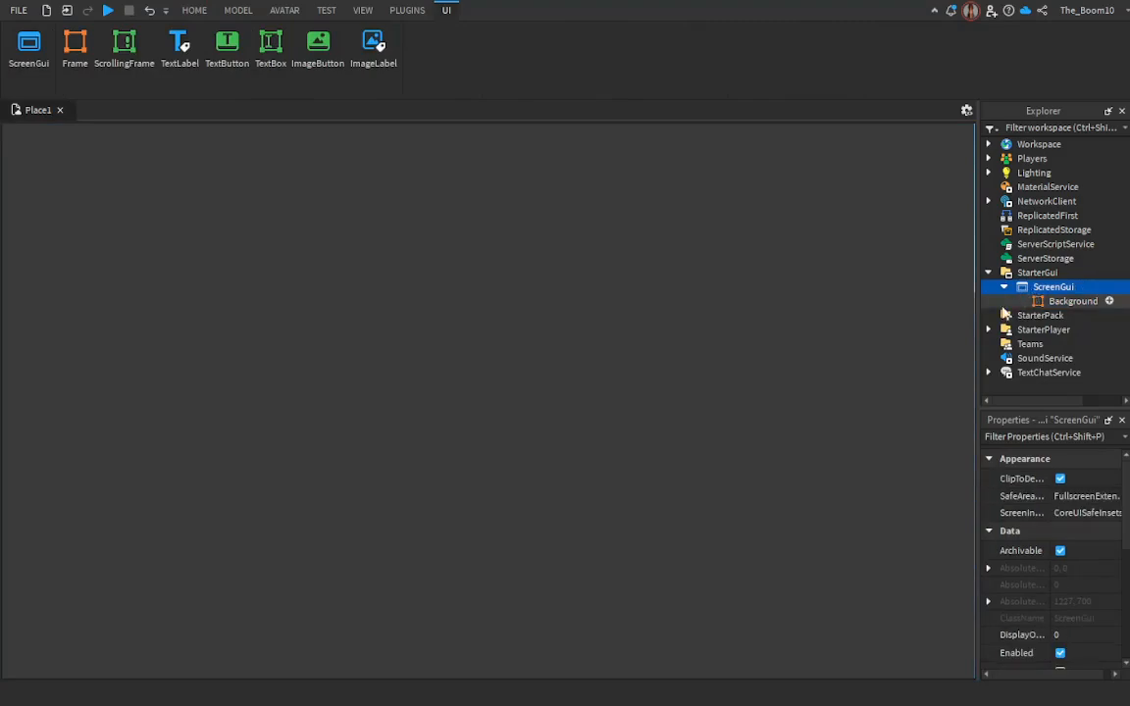
scroll(1016, 512, "down", 2)
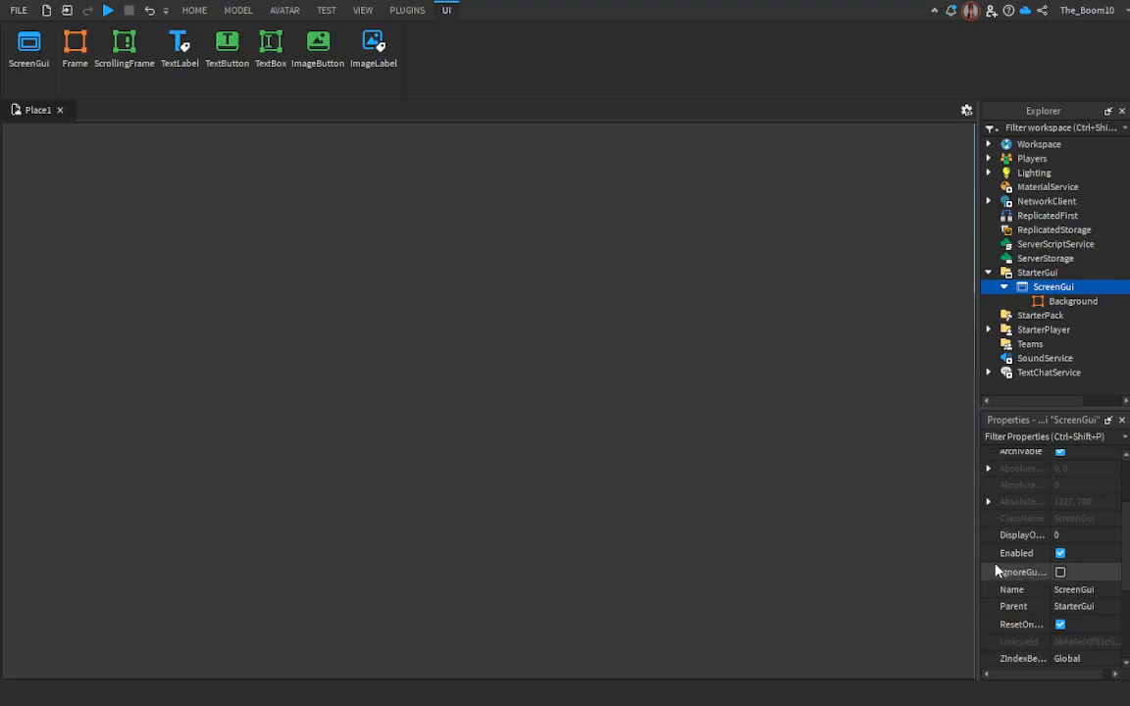
left_click(1060, 573)
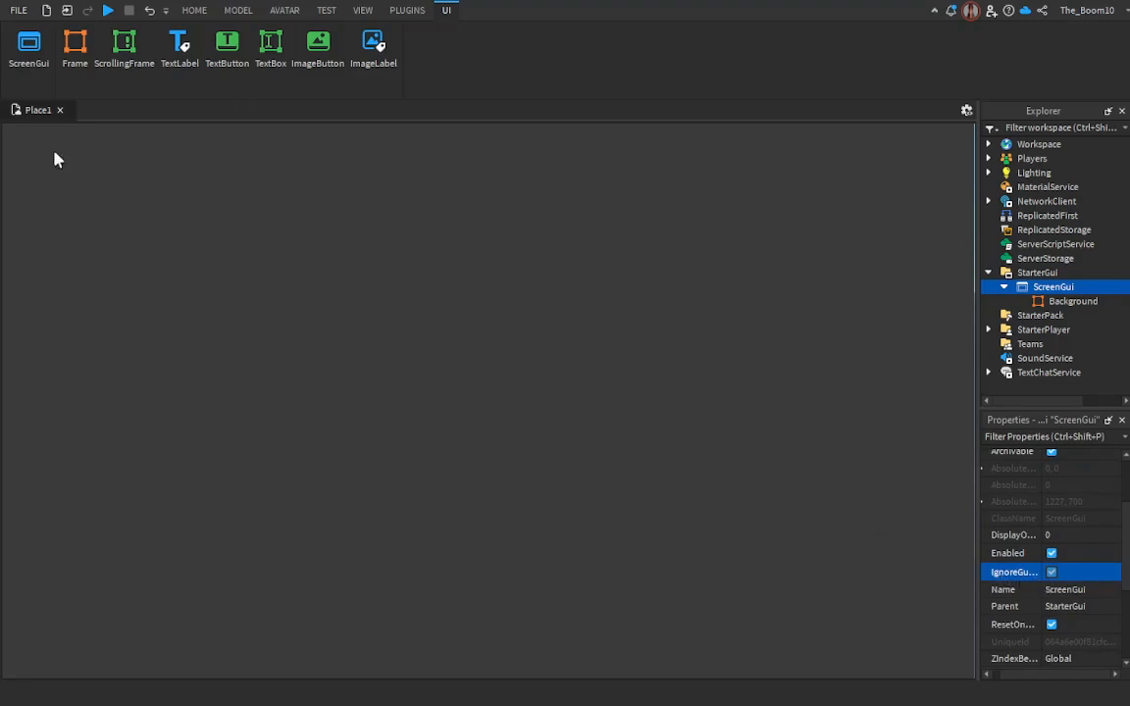
Step: Play test the full-screen Background frame with the Tool Grip Editor closed, check the chat toggle, and stop the test
left_click(108, 11)
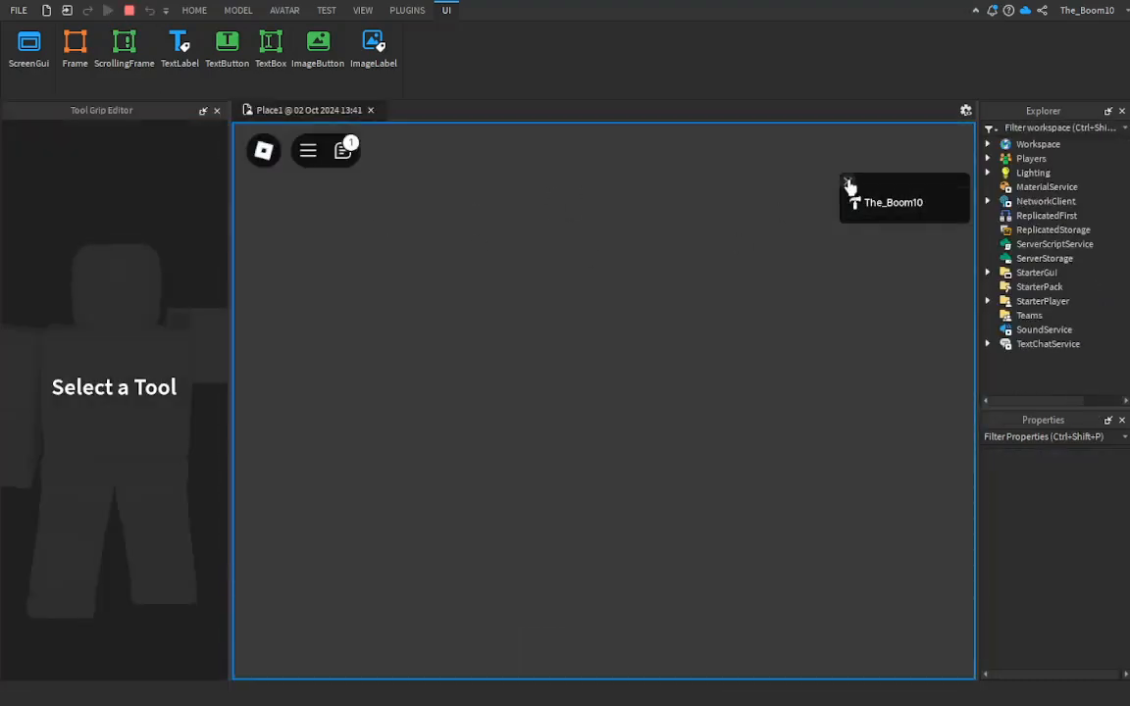
left_click(217, 110)
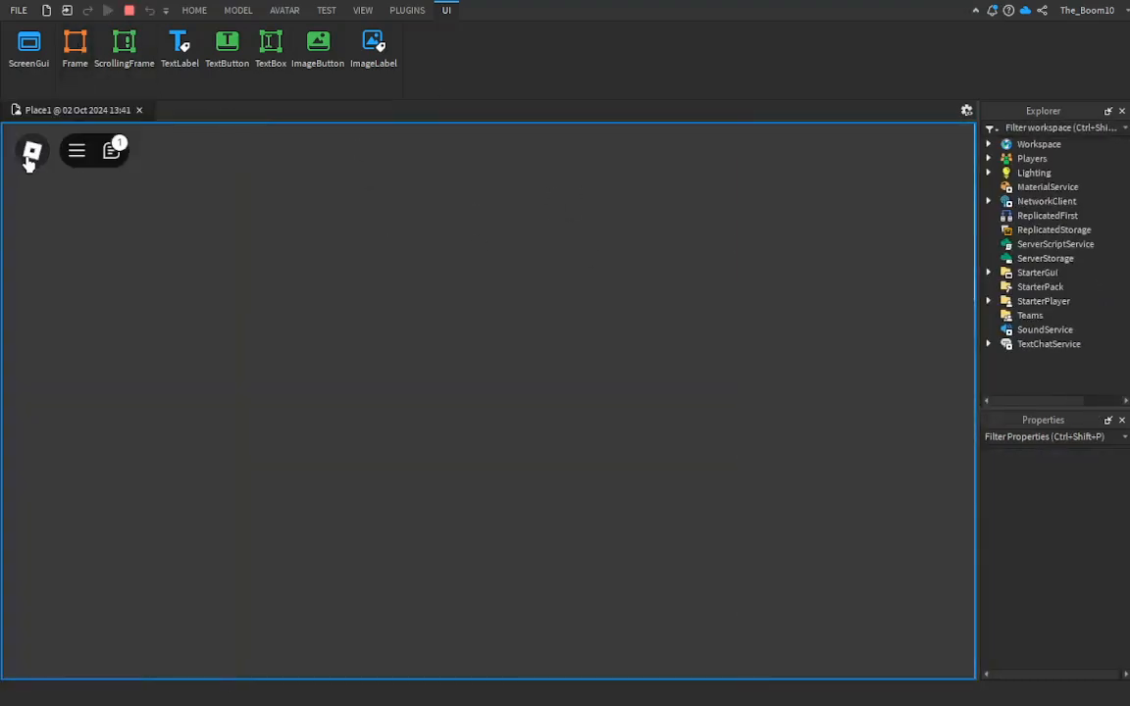
left_click(111, 150)
left_click(110, 150)
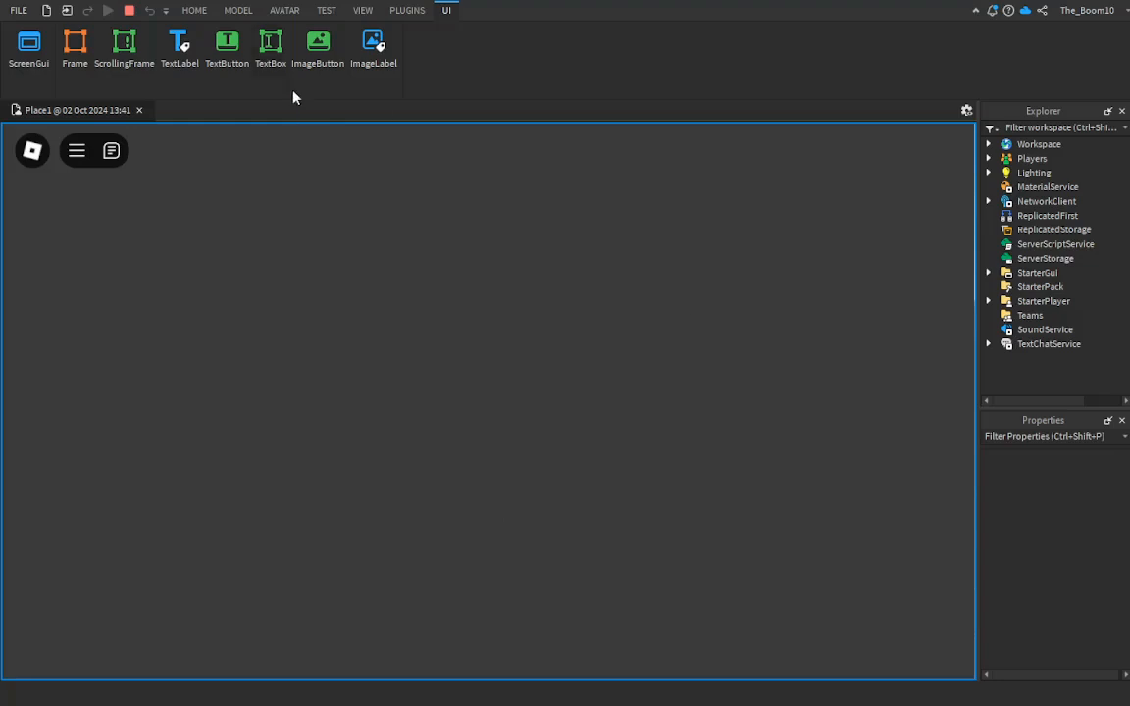
left_click(128, 10)
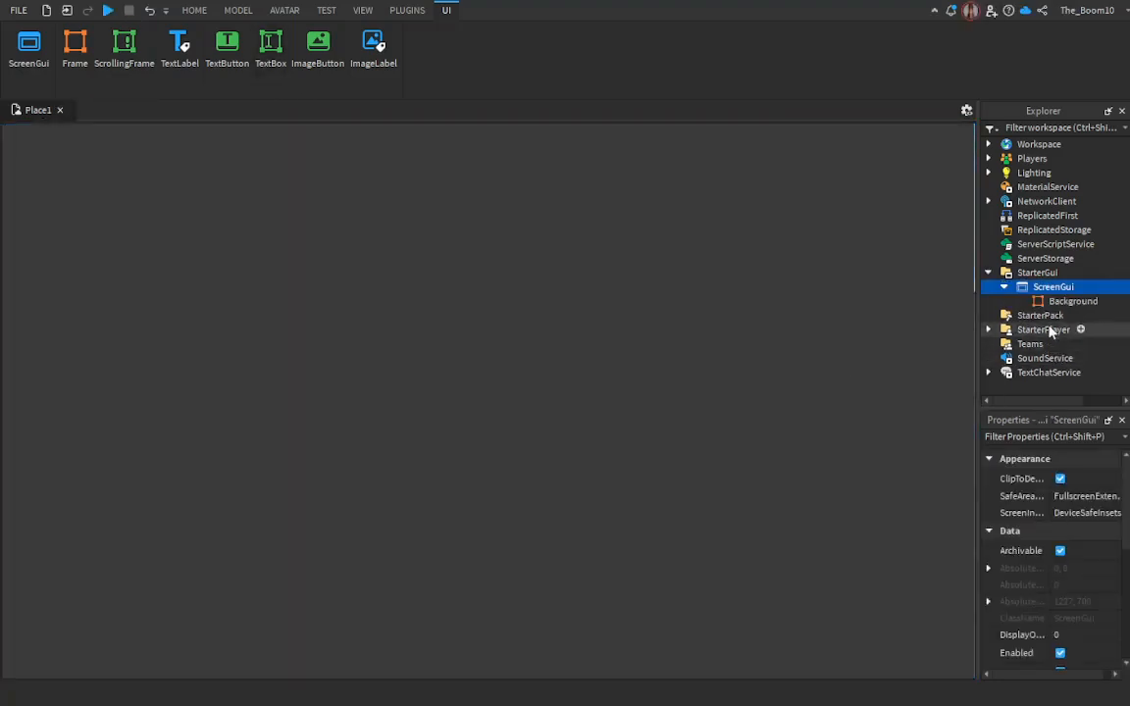
Step: Add a TextButton inside the Background frame and move it to the horizontal center, about 258 px below the top edge
left_click(1075, 301)
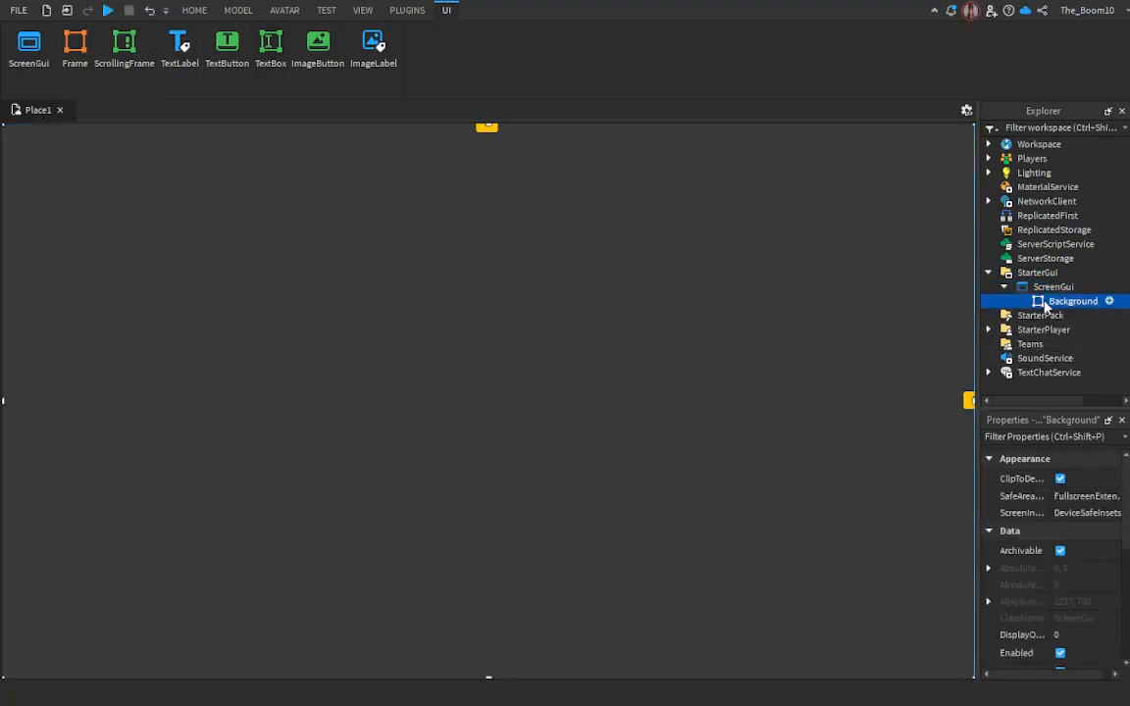
left_click(1005, 378)
left_click(1069, 316)
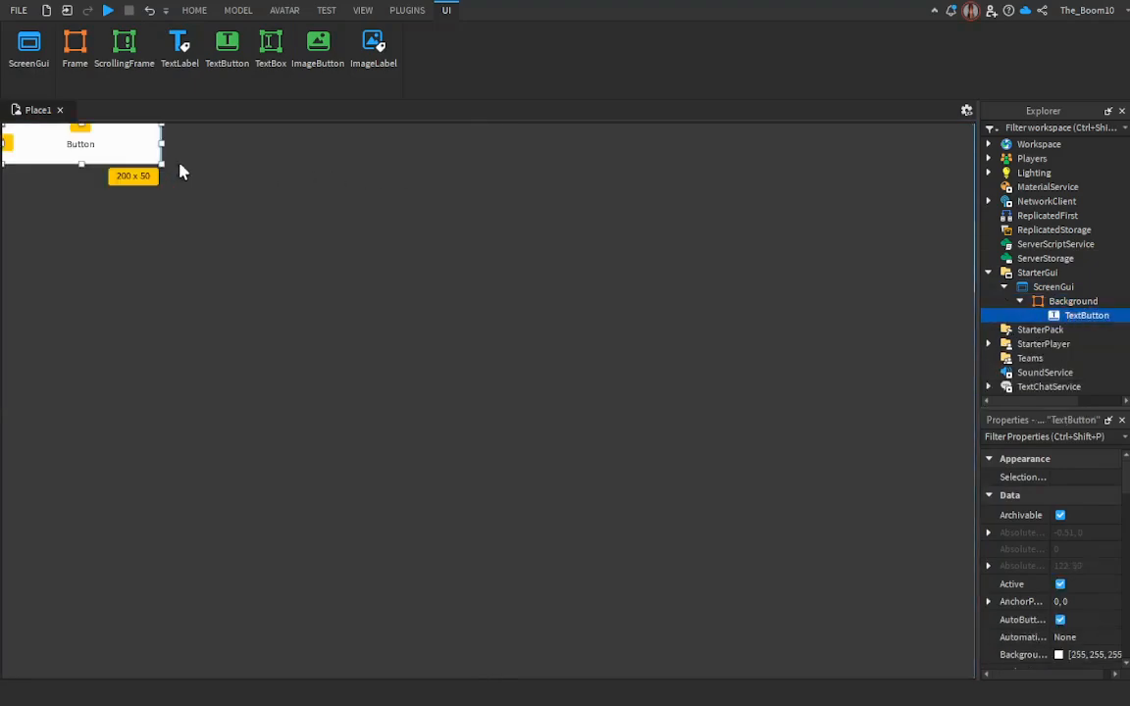
left_click_drag(106, 146, 509, 350)
left_click(630, 301)
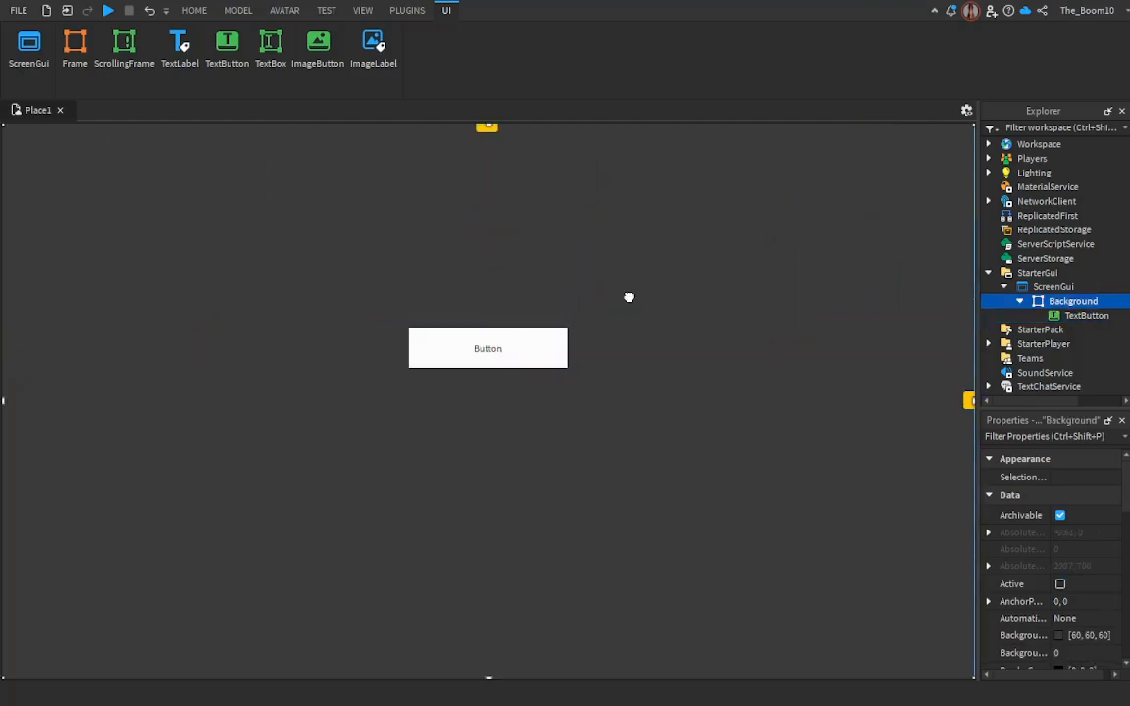
left_click_drag(634, 298, 631, 300)
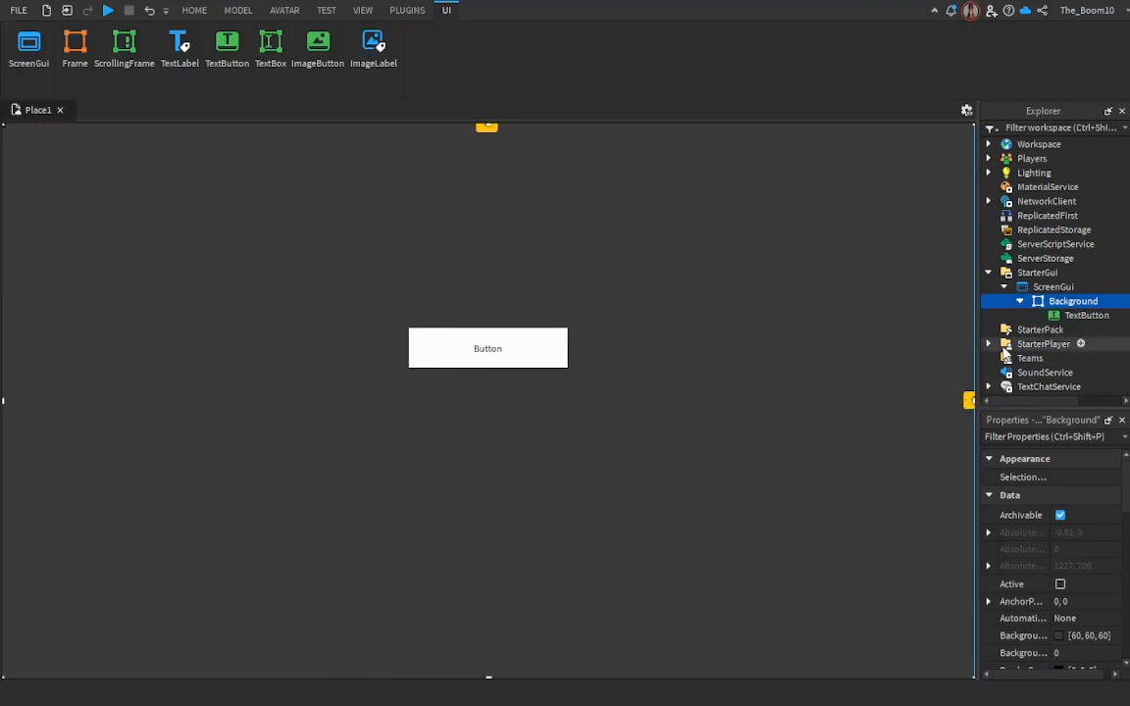
Step: Set the TextButton's background color to gray 93, 92, 92 and nudge it up to about 250 px from the top
left_click(1083, 315)
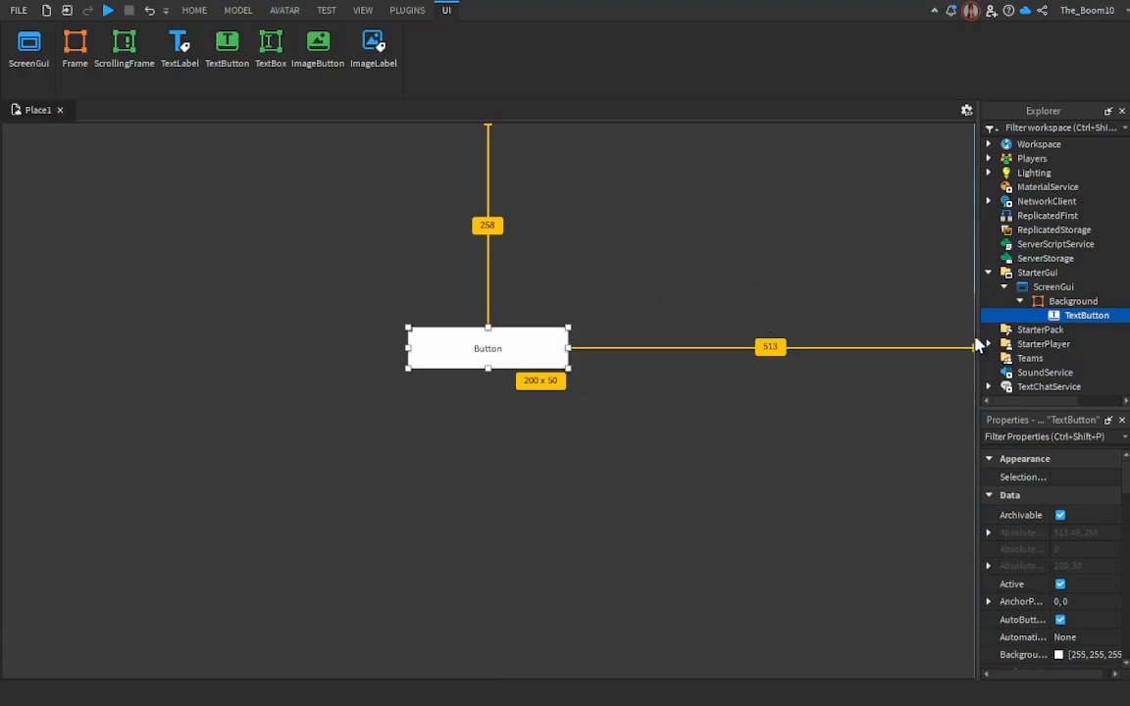
scroll(991, 510, "down", 5)
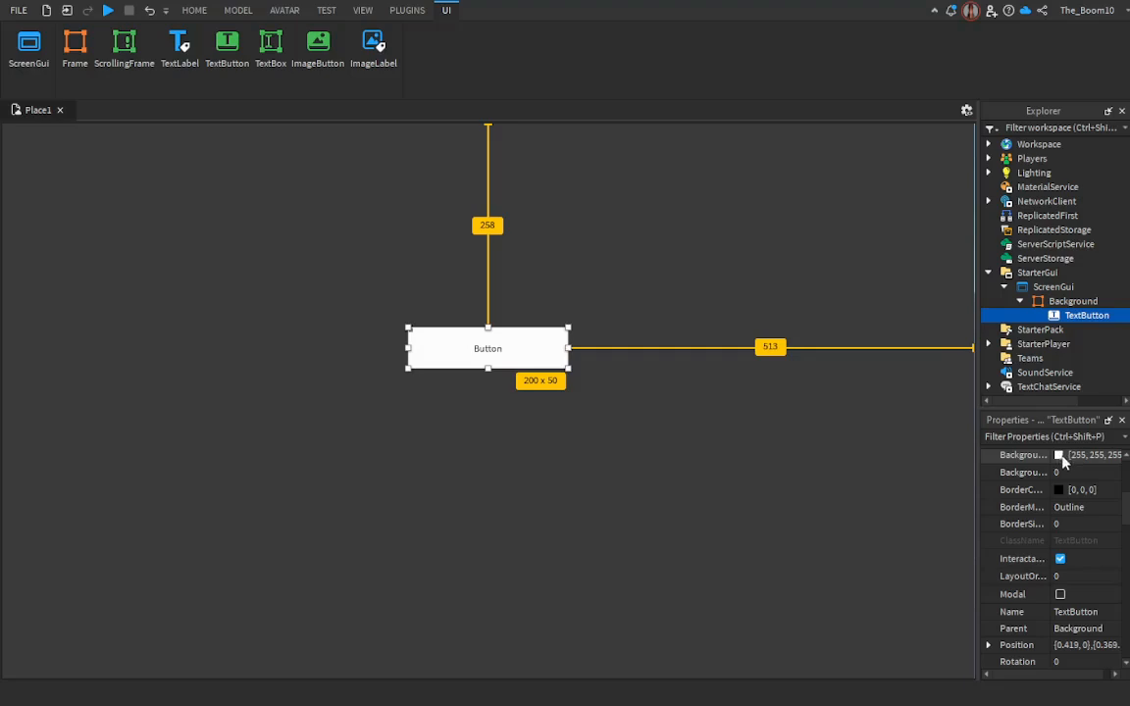
left_click(1059, 459)
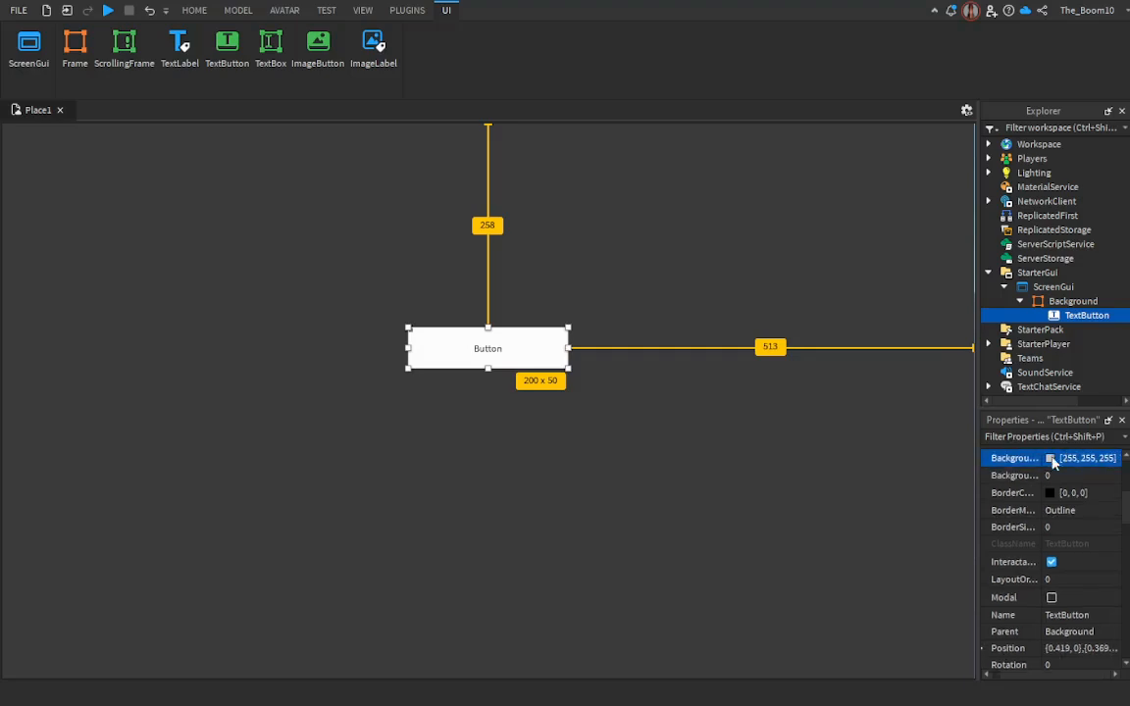
left_click_drag(677, 295, 688, 367)
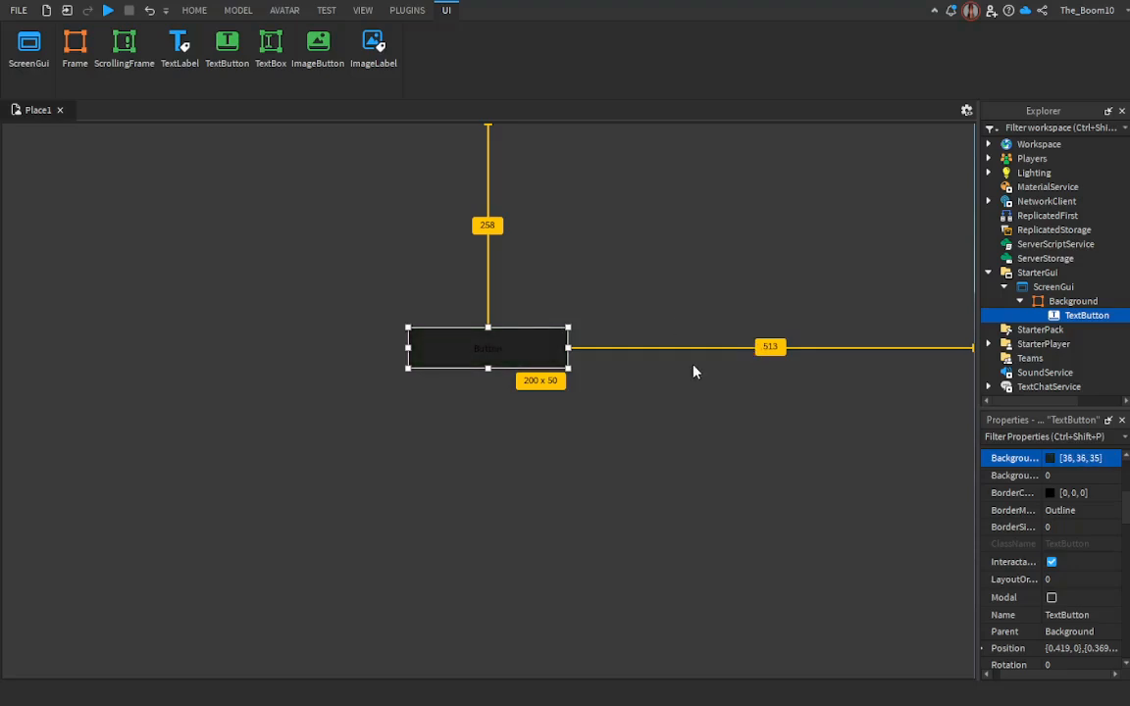
left_click_drag(757, 343, 753, 314)
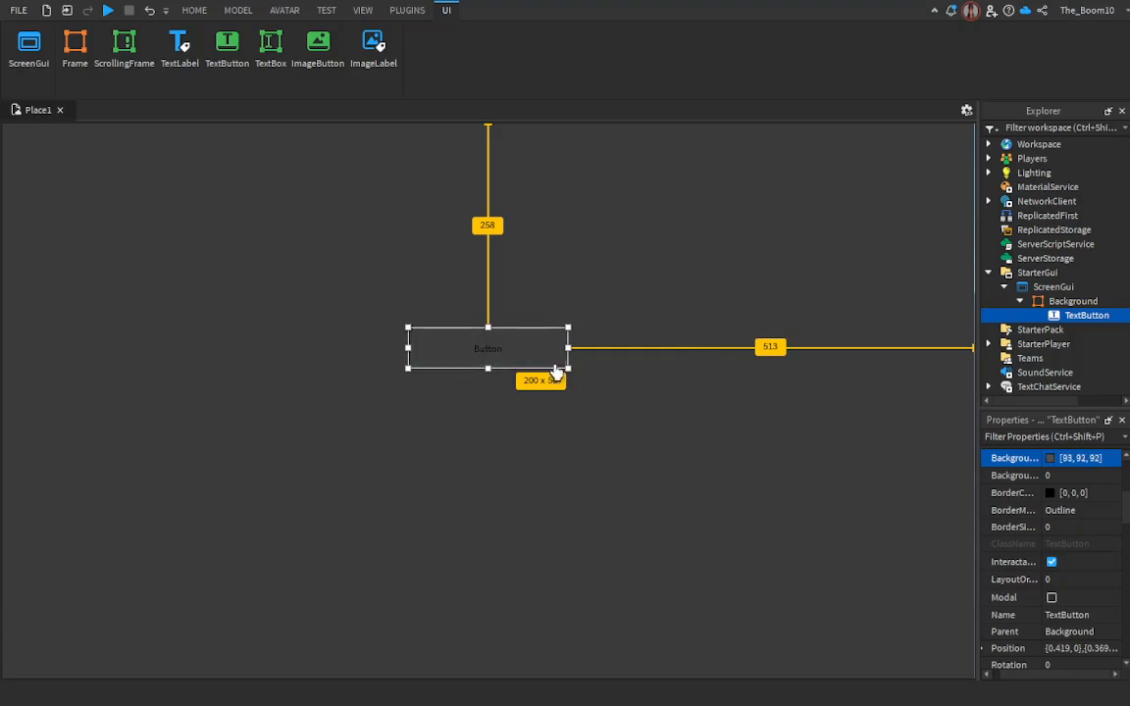
mouse_move(552, 348)
left_mouse_down()
mouse_move(586, 350)
mouse_move(555, 355)
mouse_move(551, 342)
left_mouse_up()
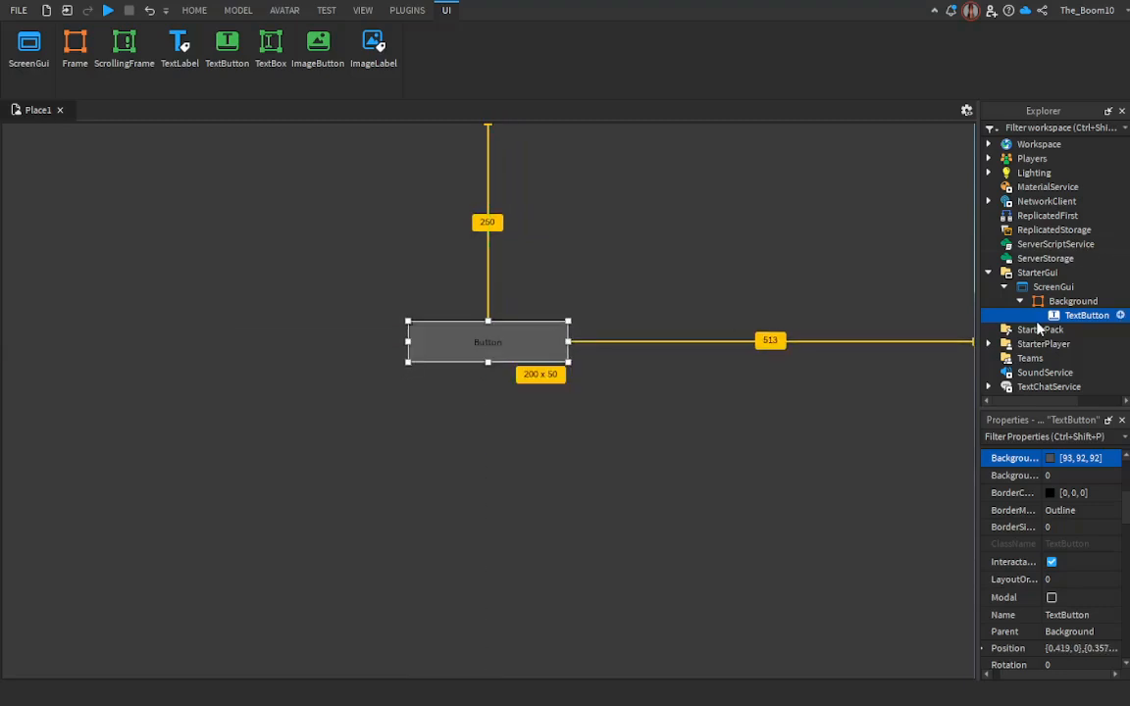
Step: Rename the TextButton as PlayButton and move it up, still horizontally centered, to about 144 px from the top
key("F2")
type("P")
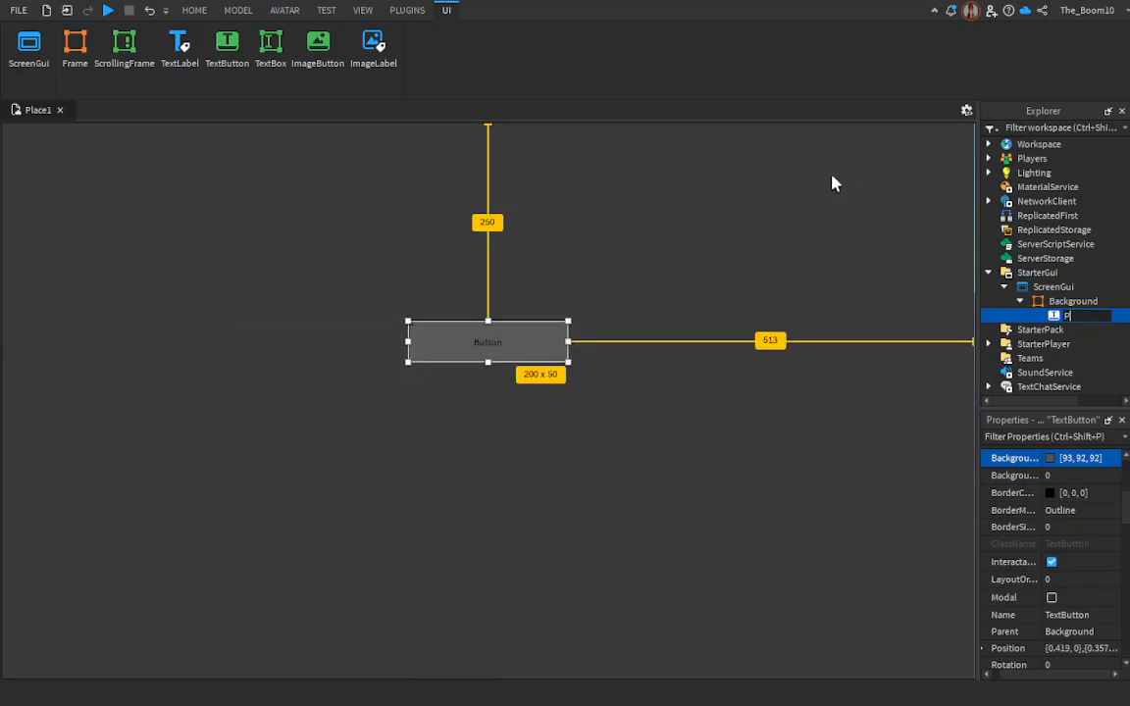
type("layButton")
key("Return")
left_click_drag(520, 340, 532, 258)
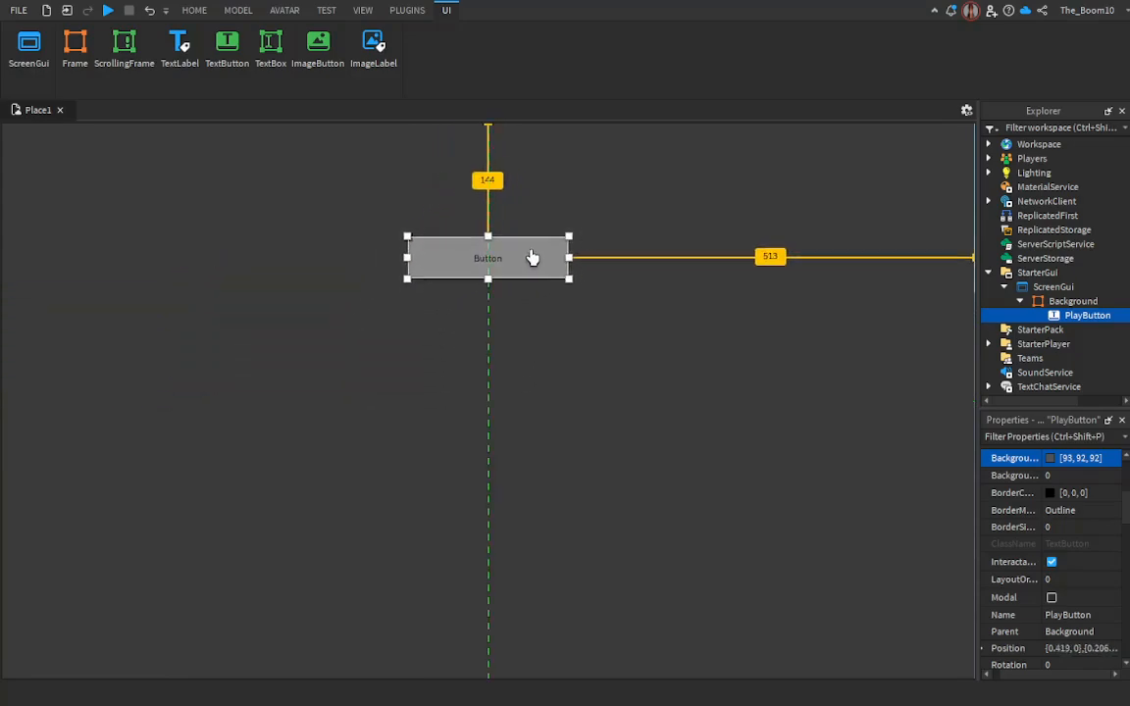
double_click(538, 251)
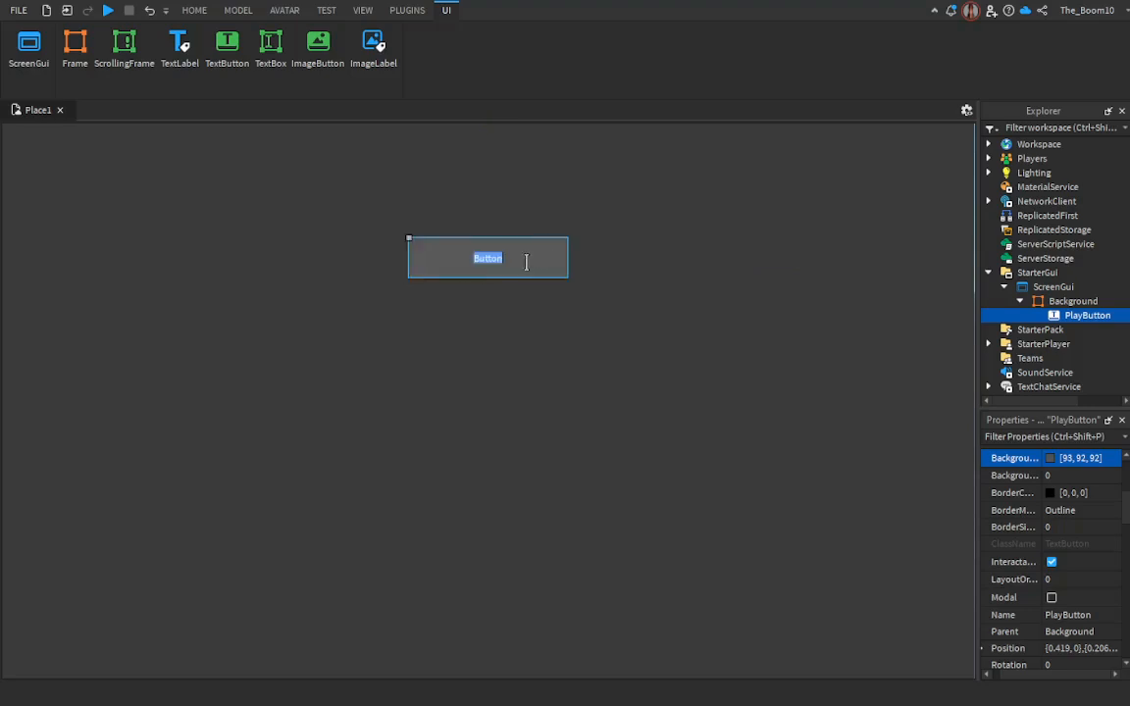
left_click_drag(515, 254, 459, 267)
left_click(743, 349)
left_click(517, 268)
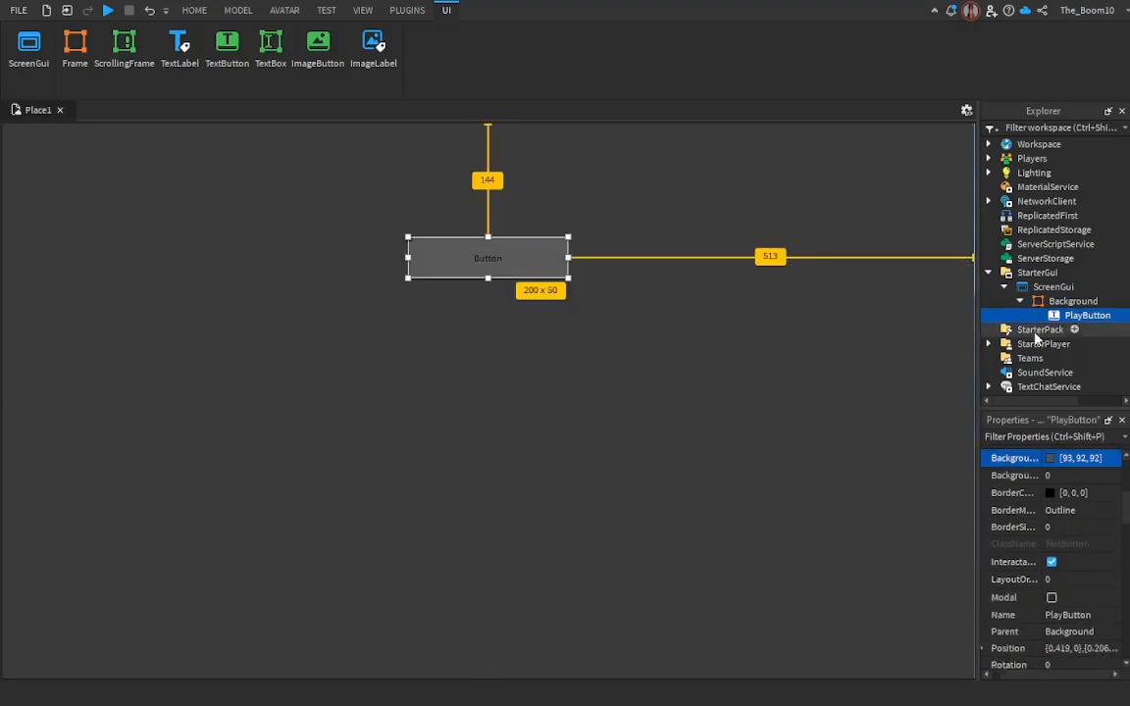
Step: Widen the Explorer and Properties area and change the PlayButton's text to "Play"
scroll(1043, 458, "down", 10)
scroll(1027, 499, "up", 1)
left_click_drag(979, 511, 918, 517)
scroll(930, 520, "up", 3)
scroll(1006, 536, "down", 1)
scroll(1006, 535, "down", 5)
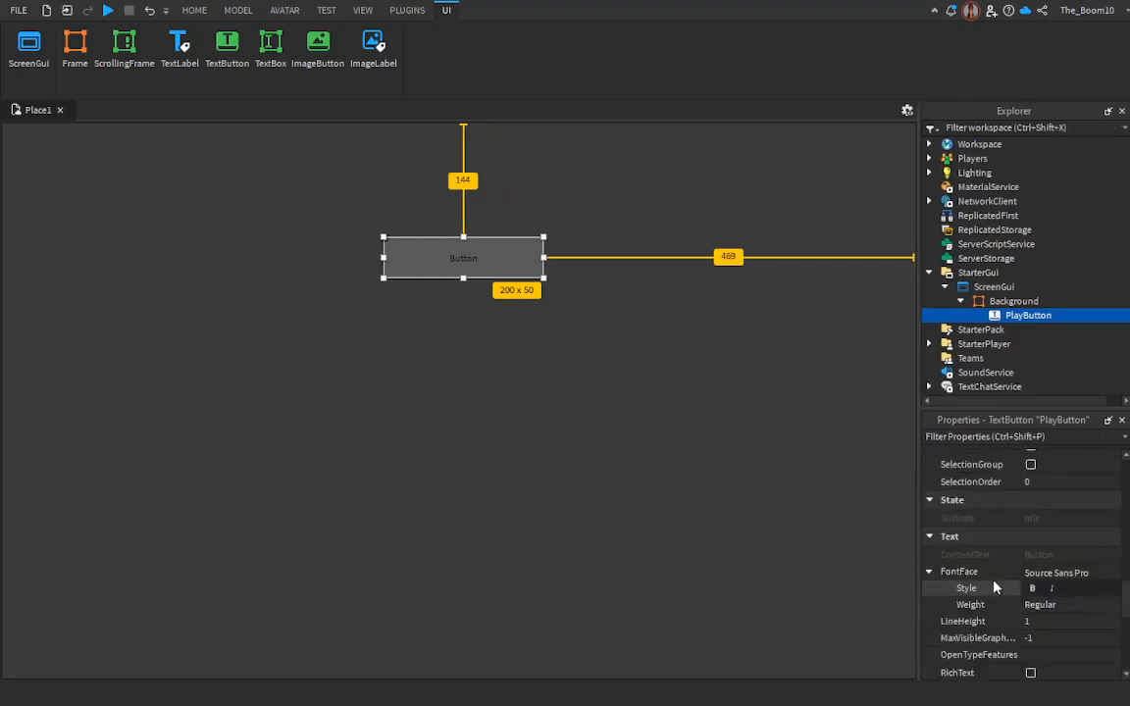
scroll(1001, 618, "down", 3)
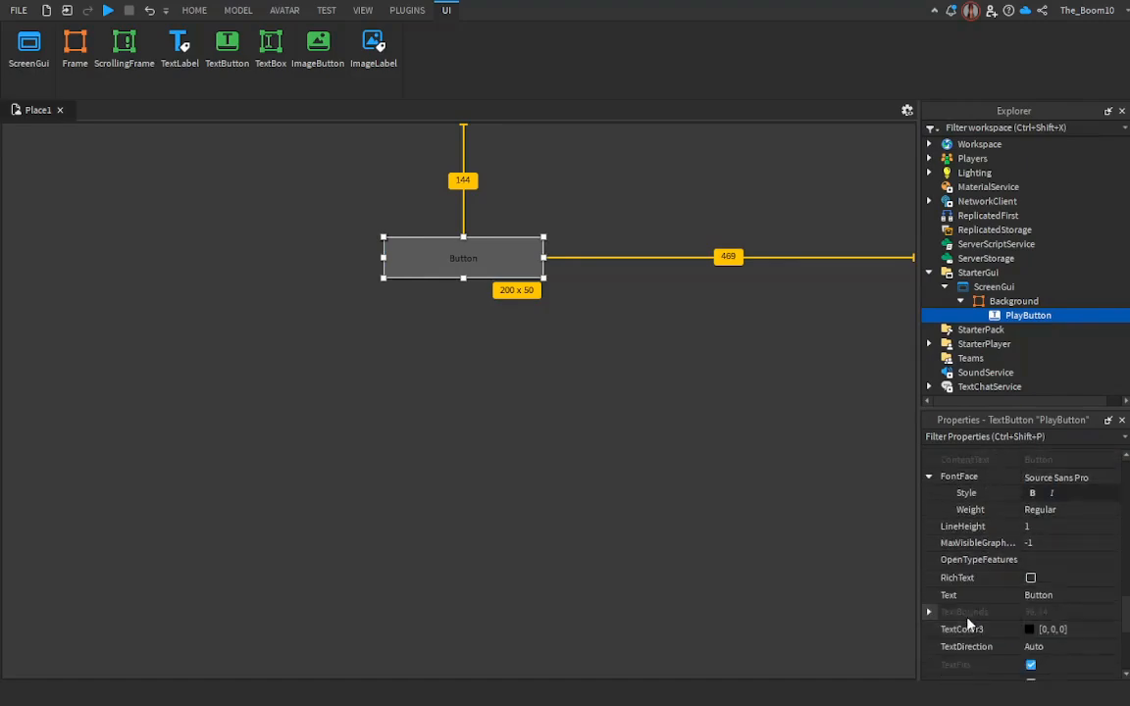
double_click(483, 258)
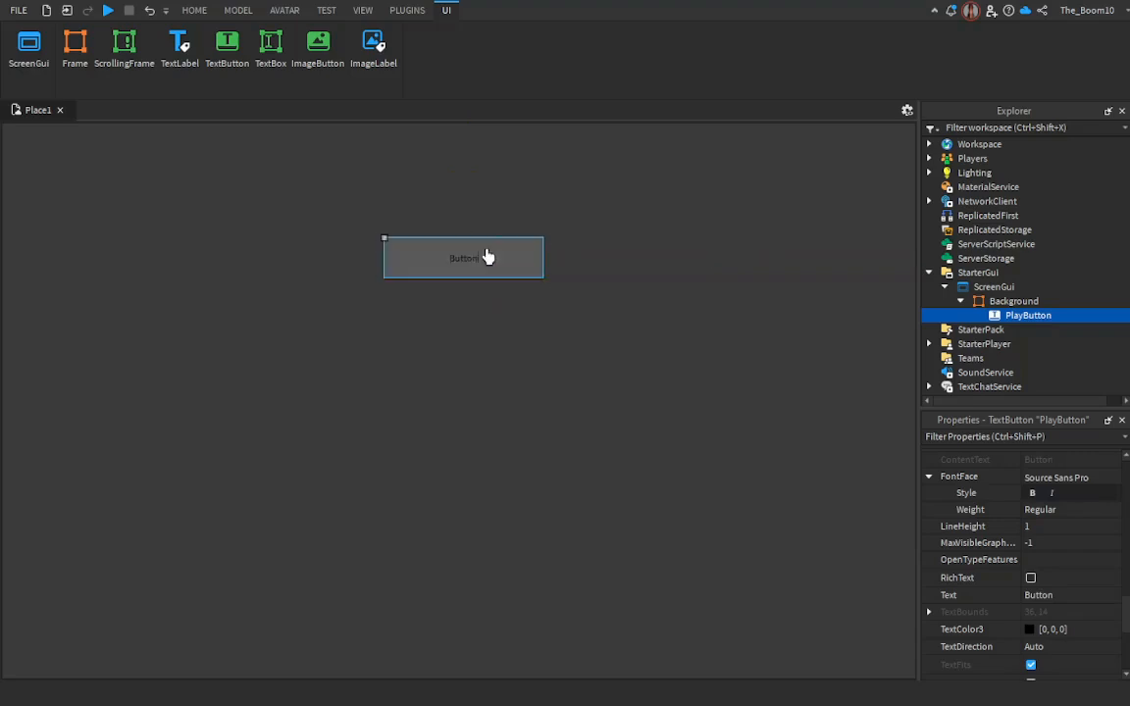
left_click_drag(487, 256, 431, 262)
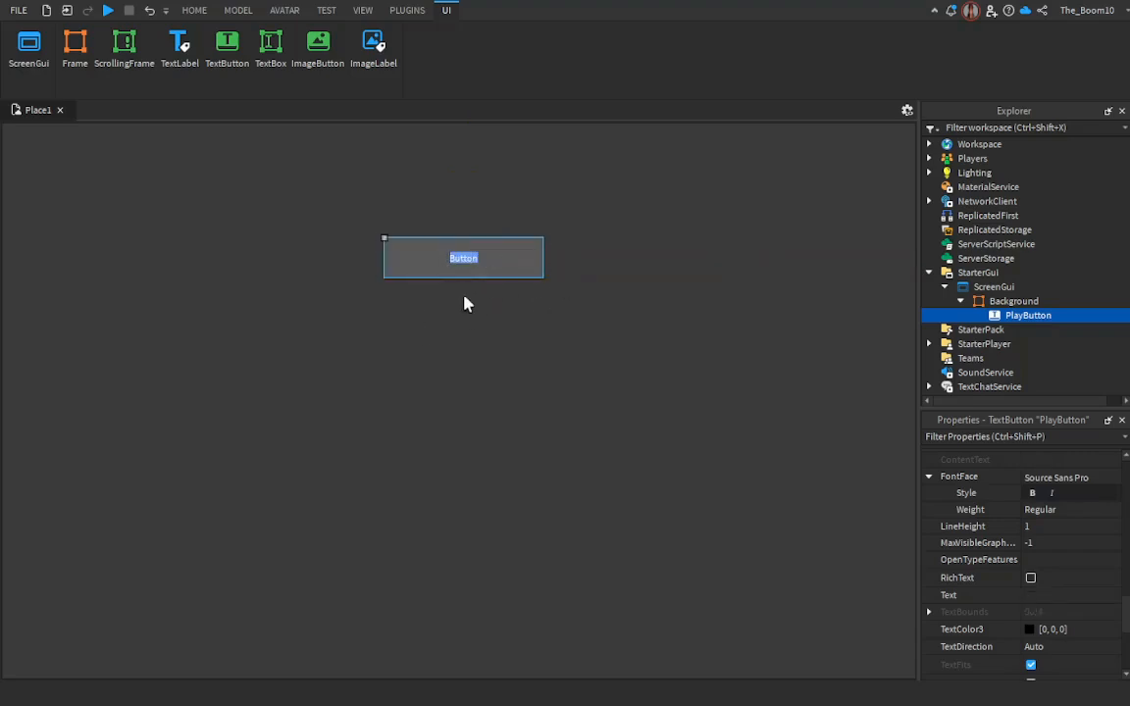
type("Play")
key("Return")
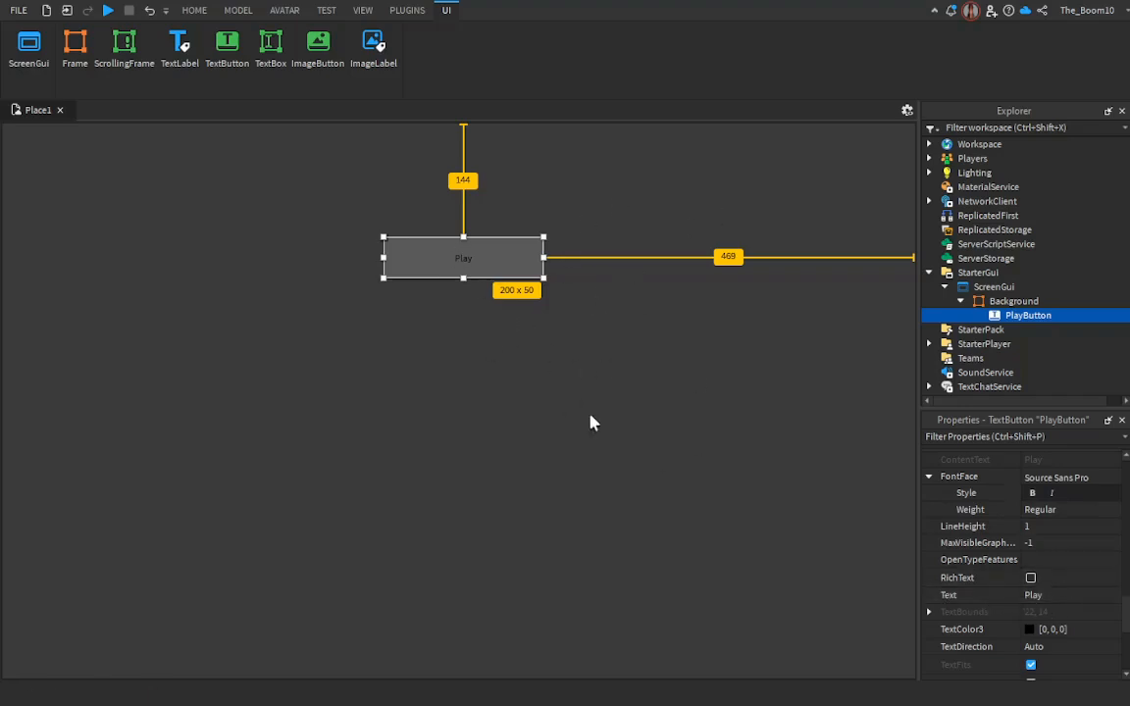
Step: Enable TextScaled on the PlayButton so its label fills the button
scroll(963, 522, "down", 1)
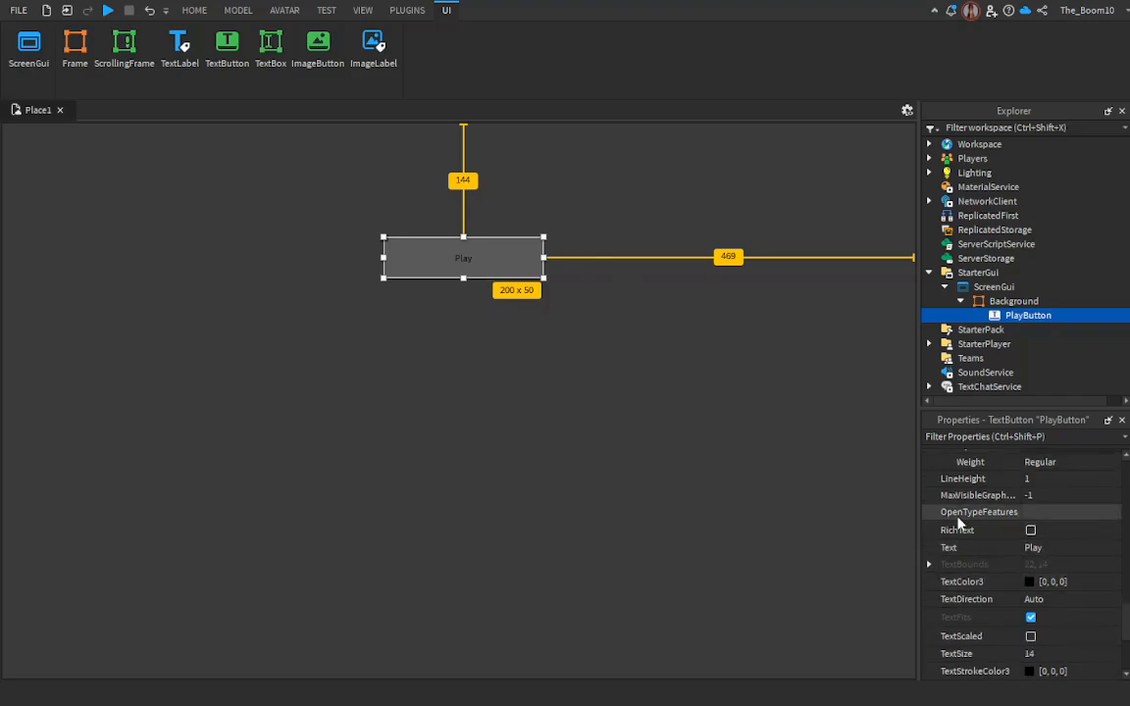
scroll(971, 569, "down", 2)
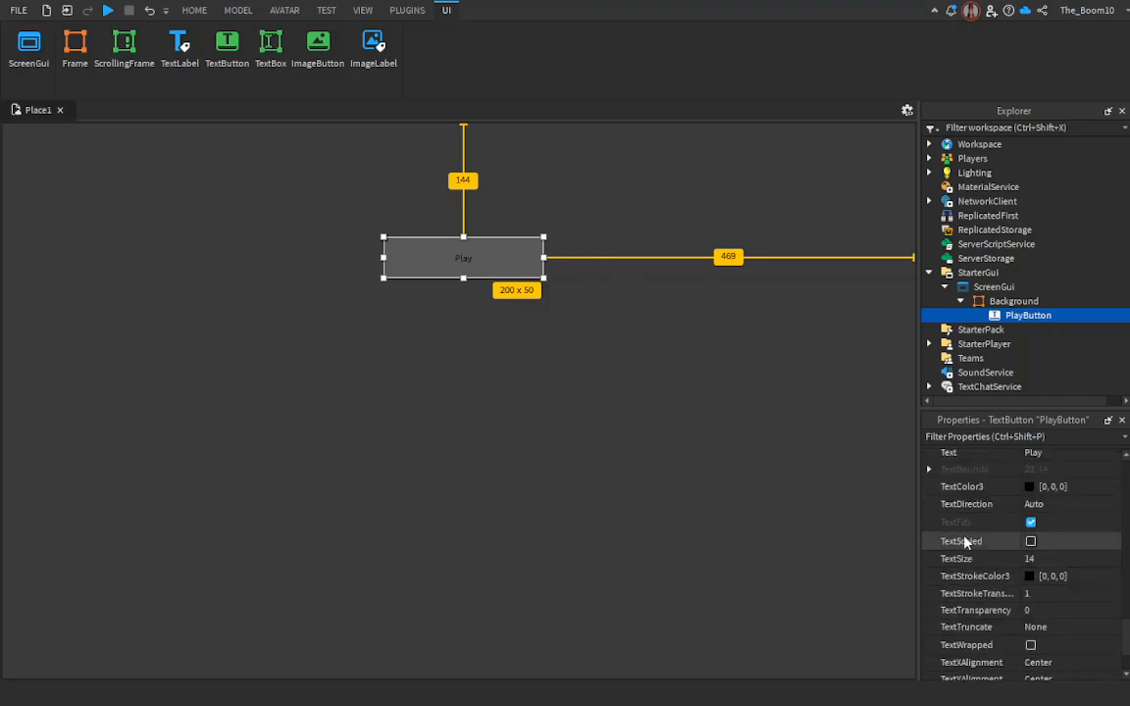
left_click(1031, 542)
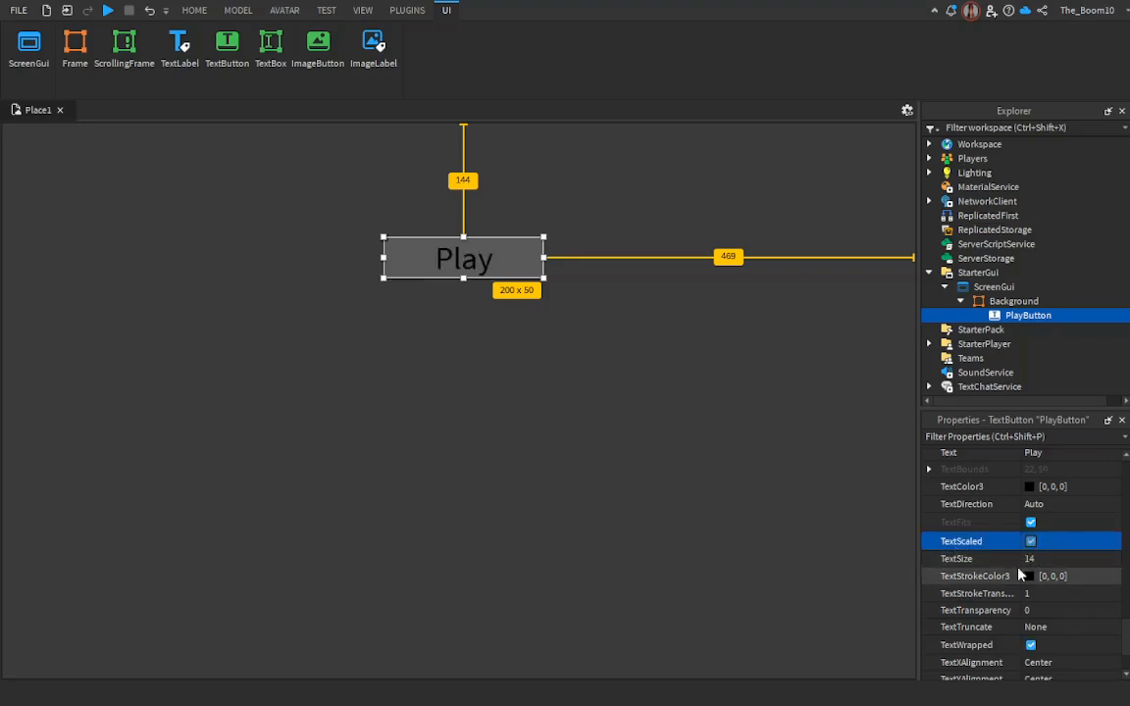
left_click(676, 298)
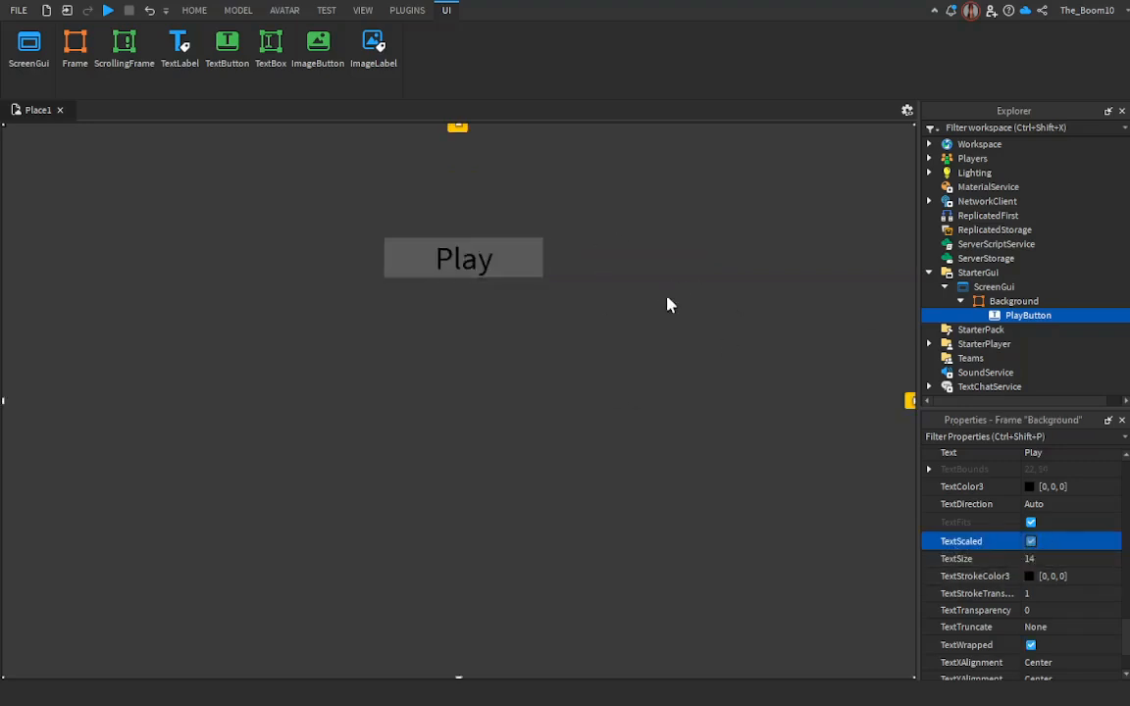
left_click(508, 267)
left_click(486, 296)
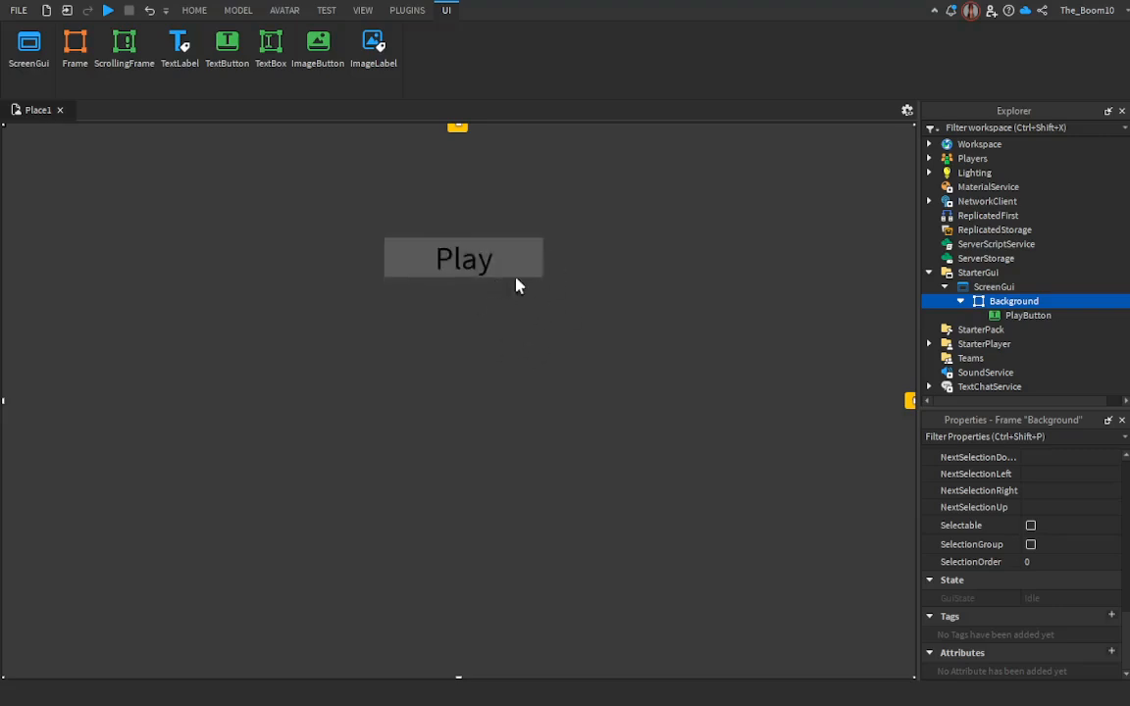
left_click(988, 318)
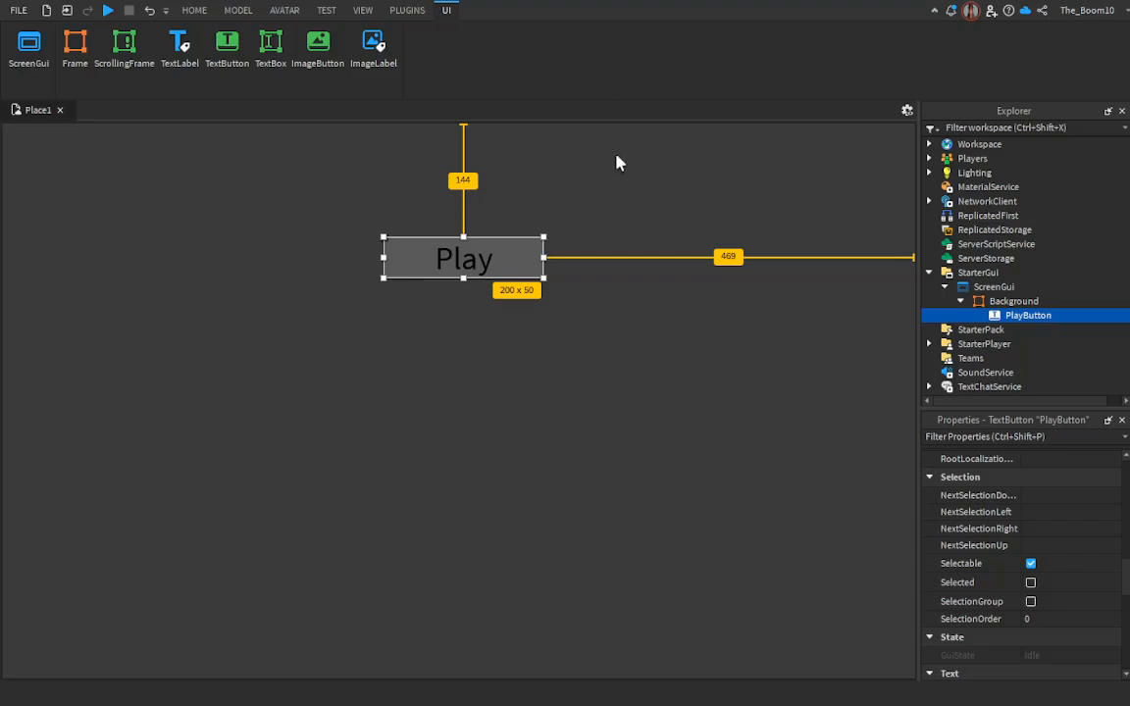
left_click(663, 305)
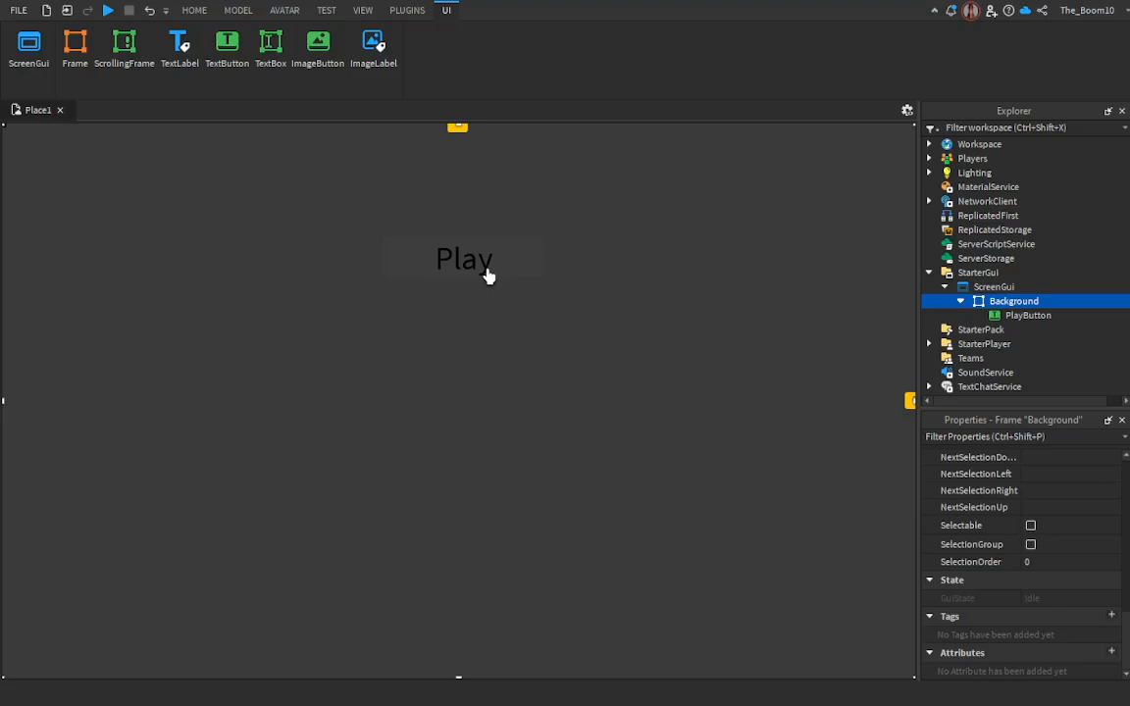
Step: Add a UICorner object inside the PlayButton to round its corners
left_click(490, 273)
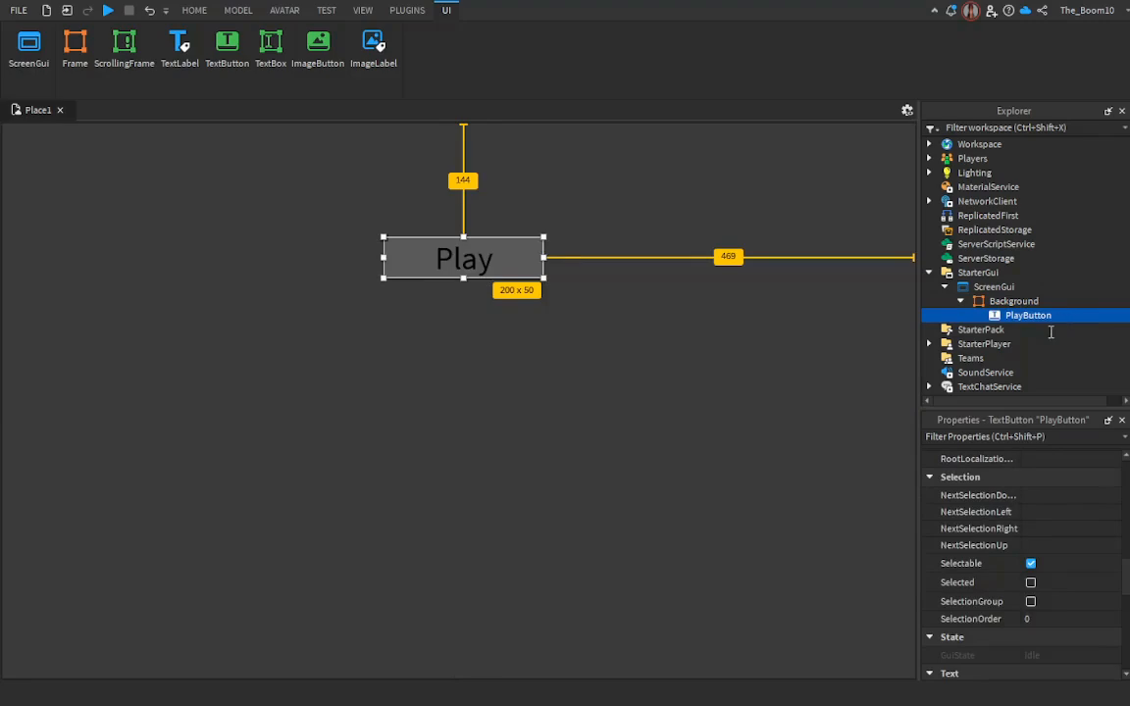
left_click(1027, 358)
left_click(1011, 329)
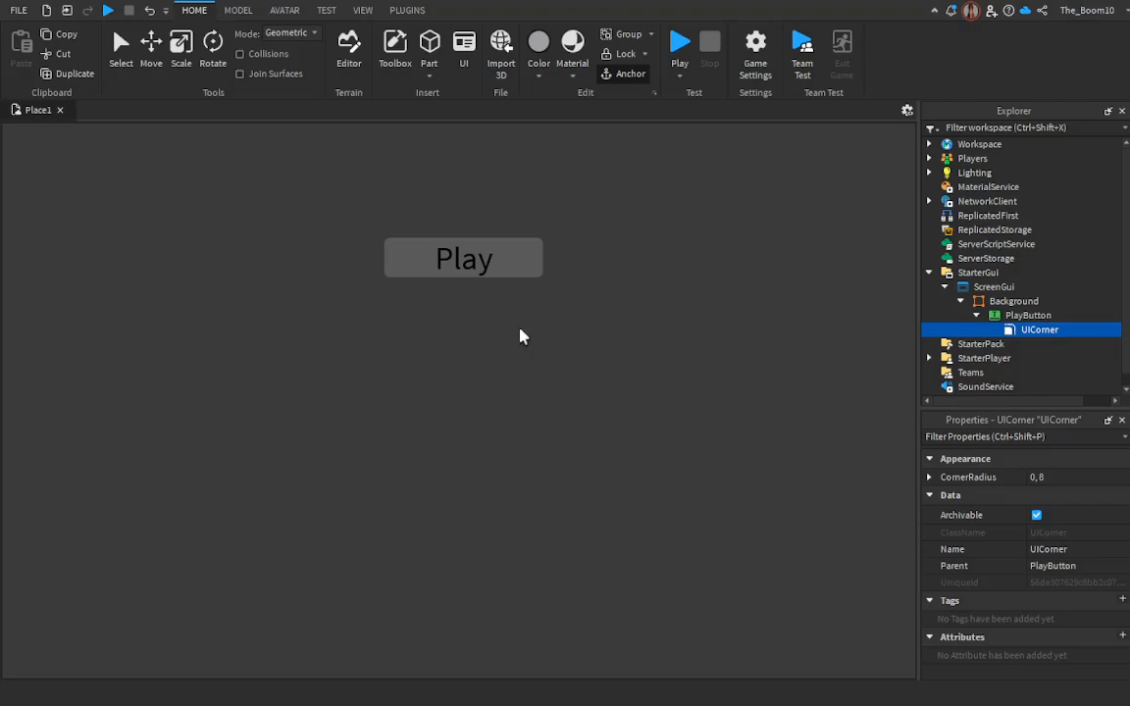
Step: Set the Offset component of the PlayButton's UICorner CornerRadius to 0
left_click(1057, 481)
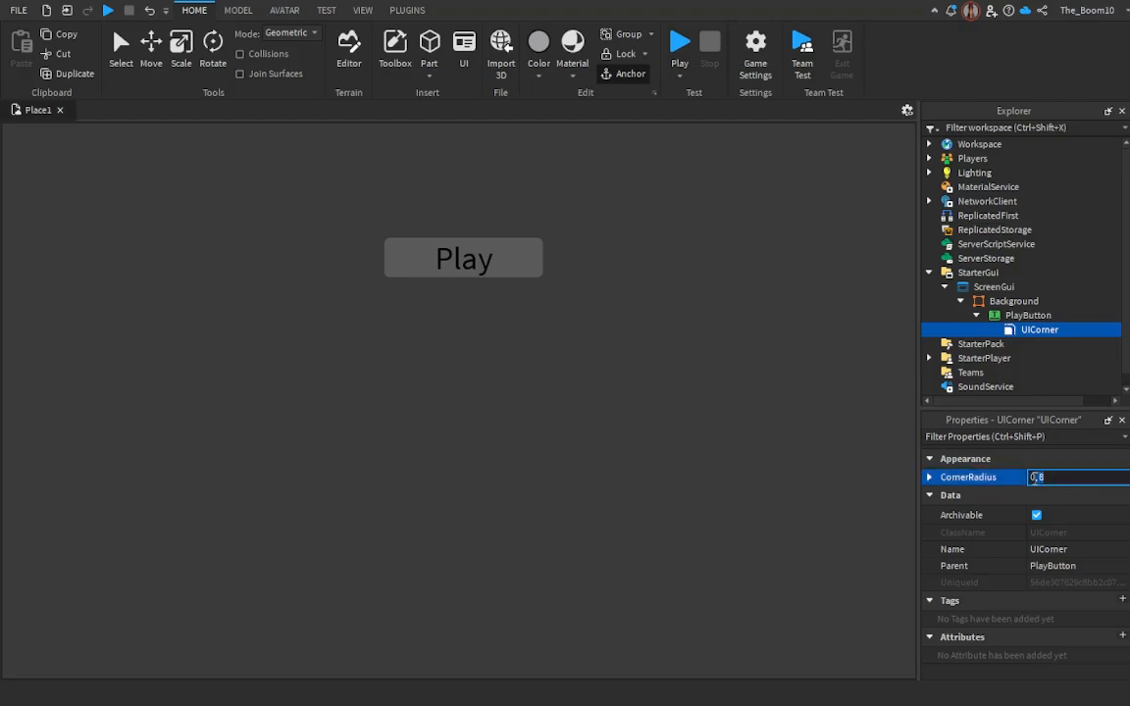
left_click(1052, 479)
mouse_move(1051, 481)
left_mouse_down()
mouse_move(1017, 480)
mouse_move(1041, 480)
left_mouse_up()
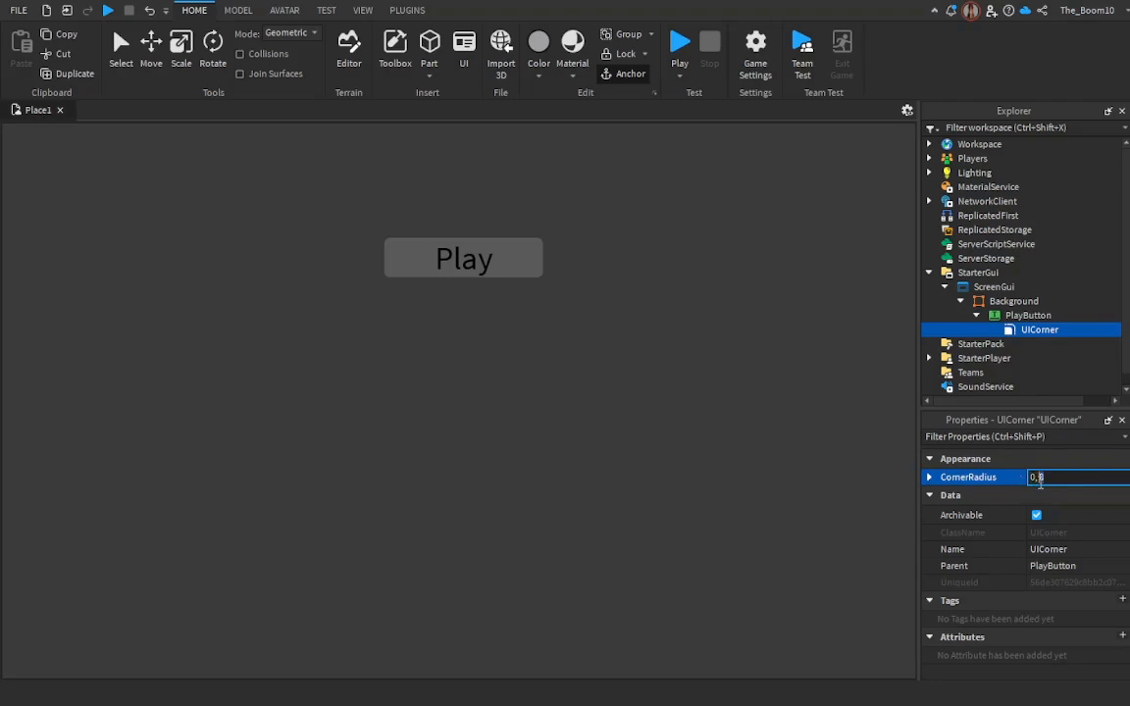
left_click(929, 478)
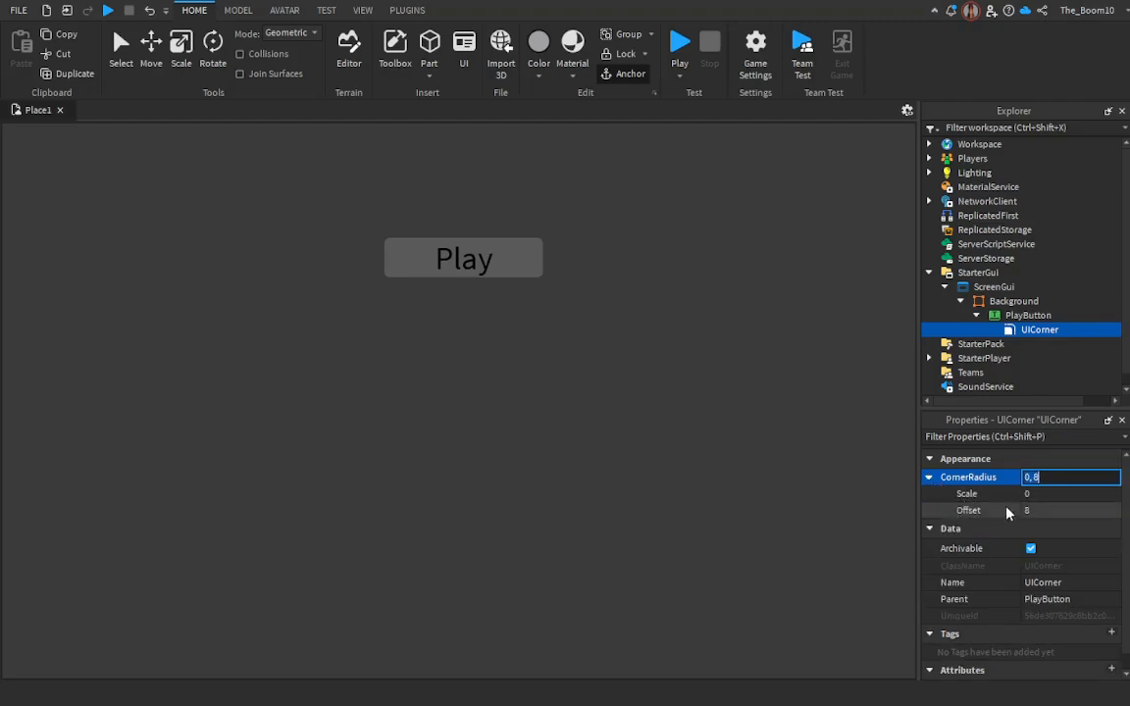
left_click(1041, 495)
left_click(1039, 511)
type("0")
key("Return")
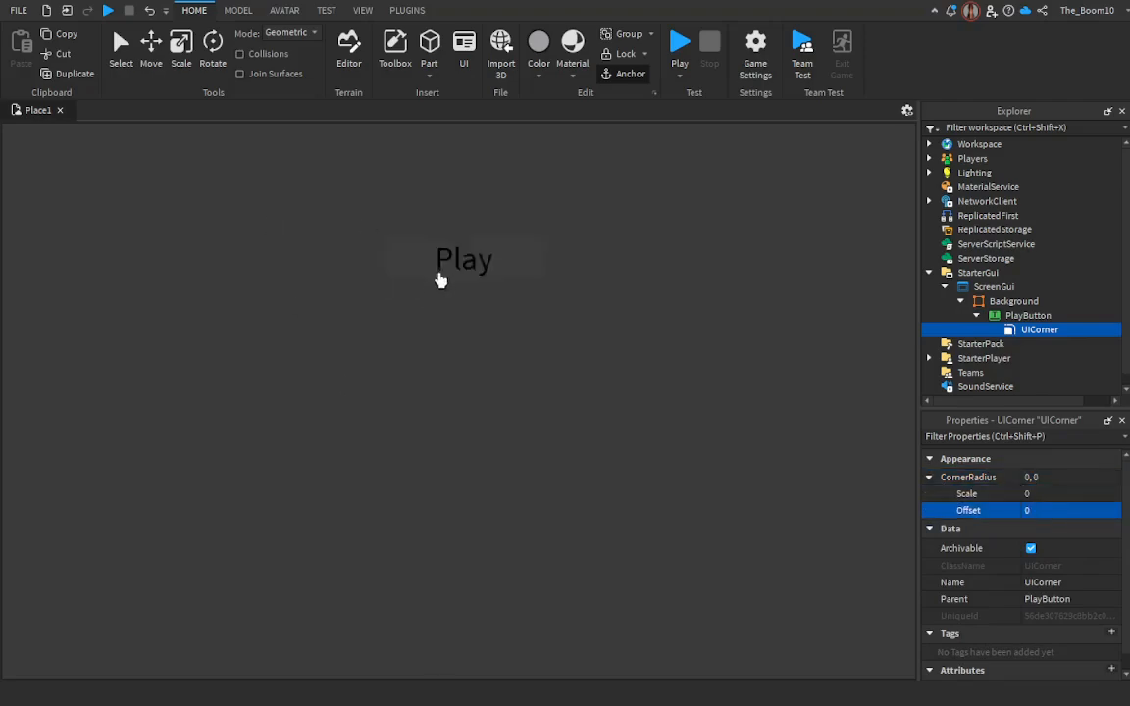
Step: Try CornerRadius Scale values of 1 and 0.2 on the PlayButton's UICorner
left_click(1043, 496)
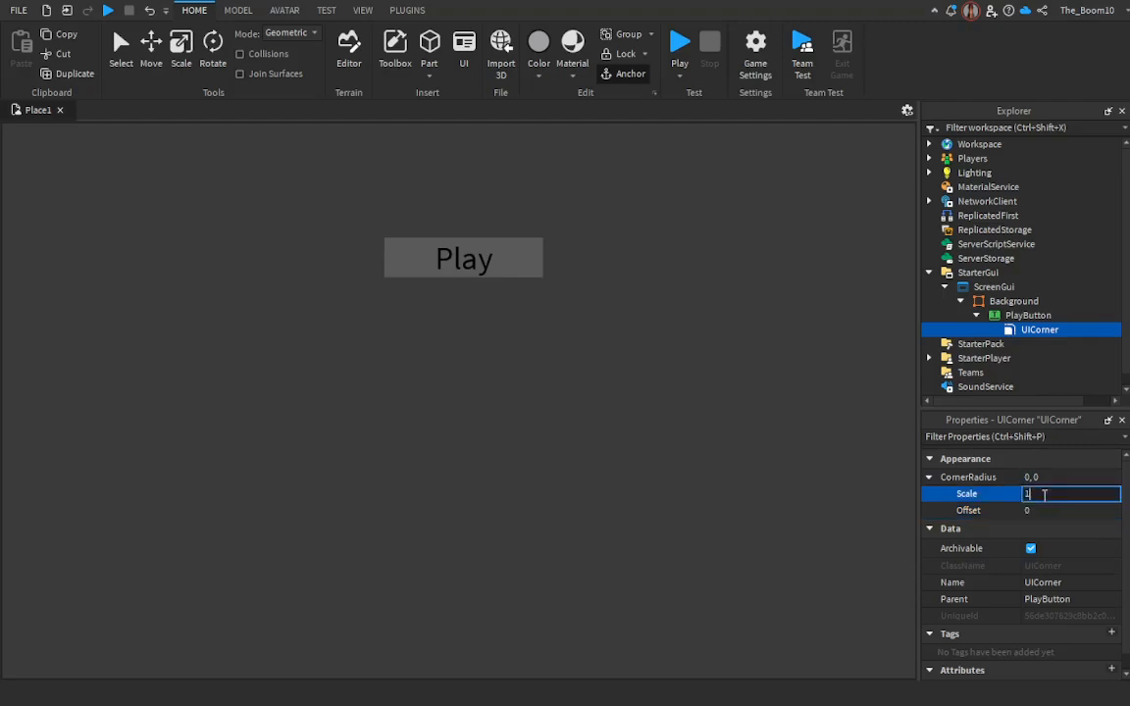
type("1")
key("Return")
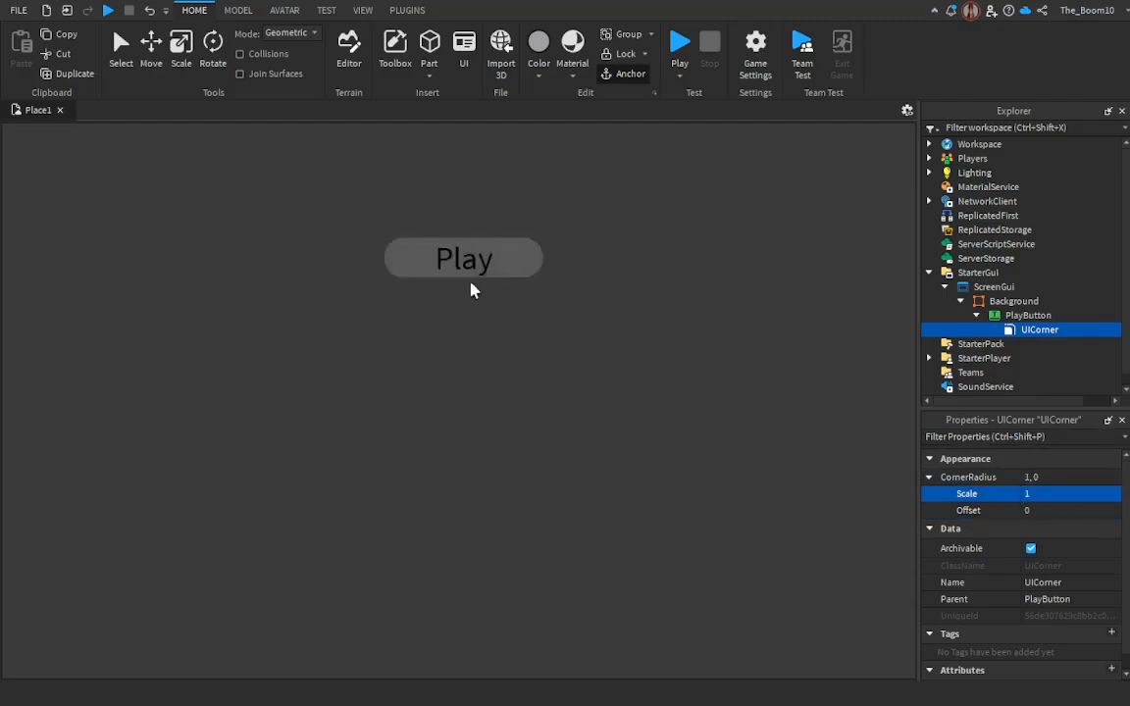
left_click(1032, 495)
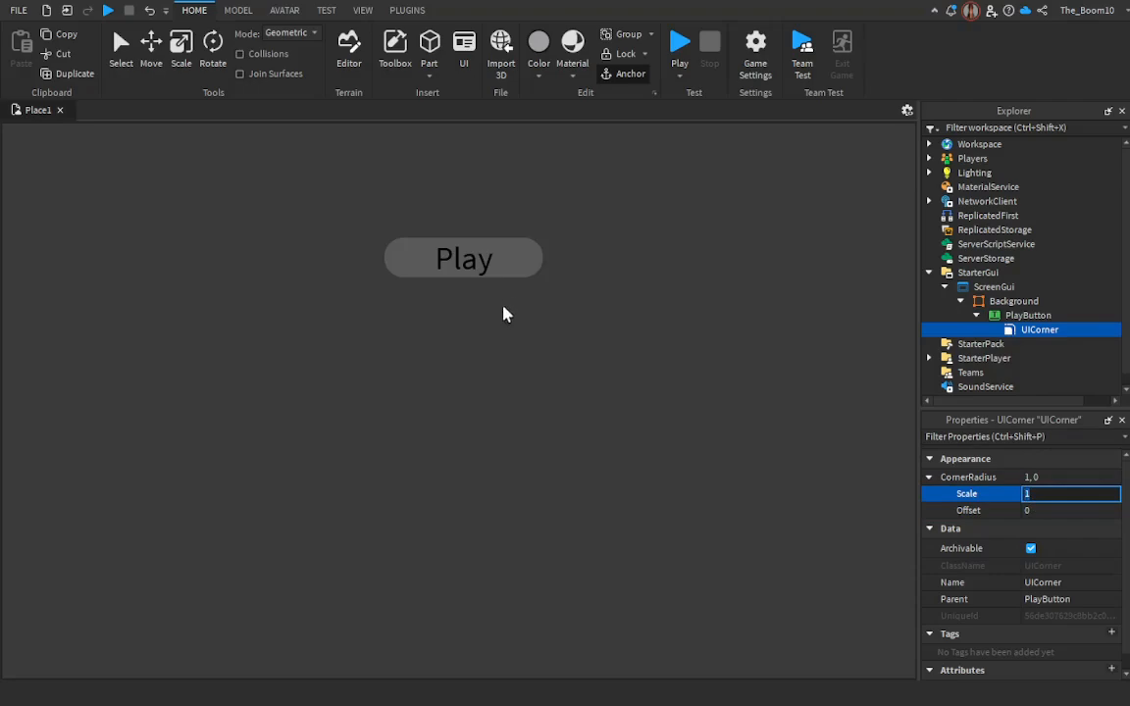
type("0.2")
key("Return")
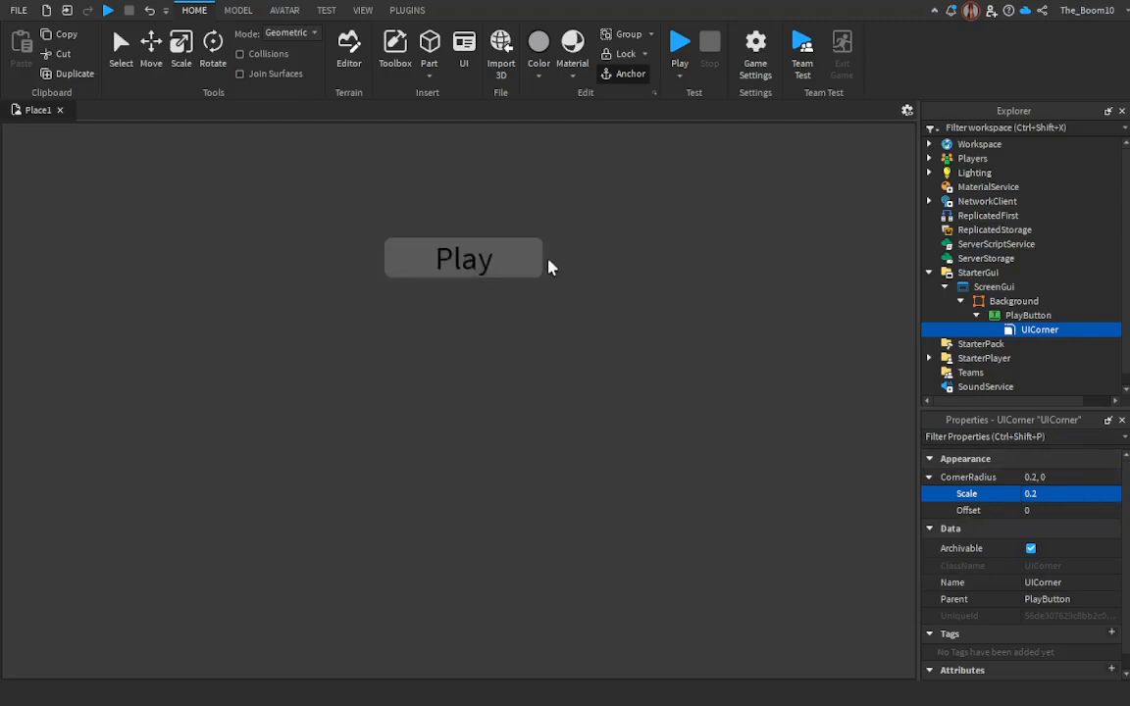
Step: Compare CornerRadius Scale values of 0.5, 0.02 and 0.2 on the PlayButton's UICorner
left_click(1055, 494)
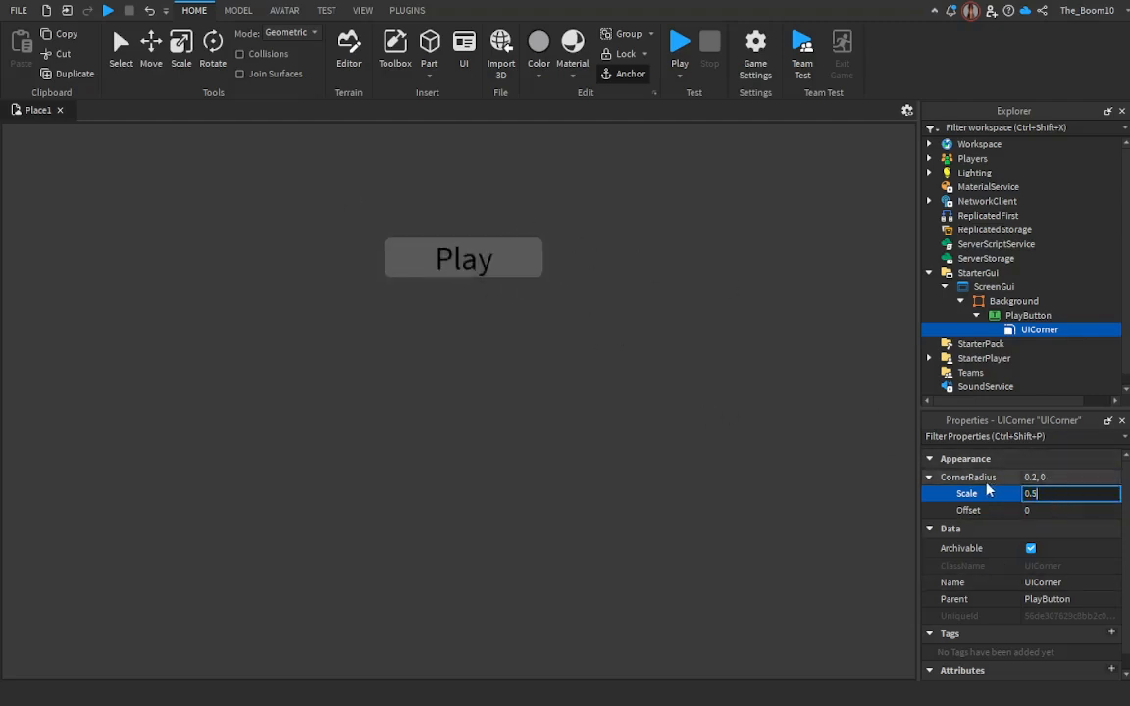
type("0.5")
key("Return")
left_click(1057, 494)
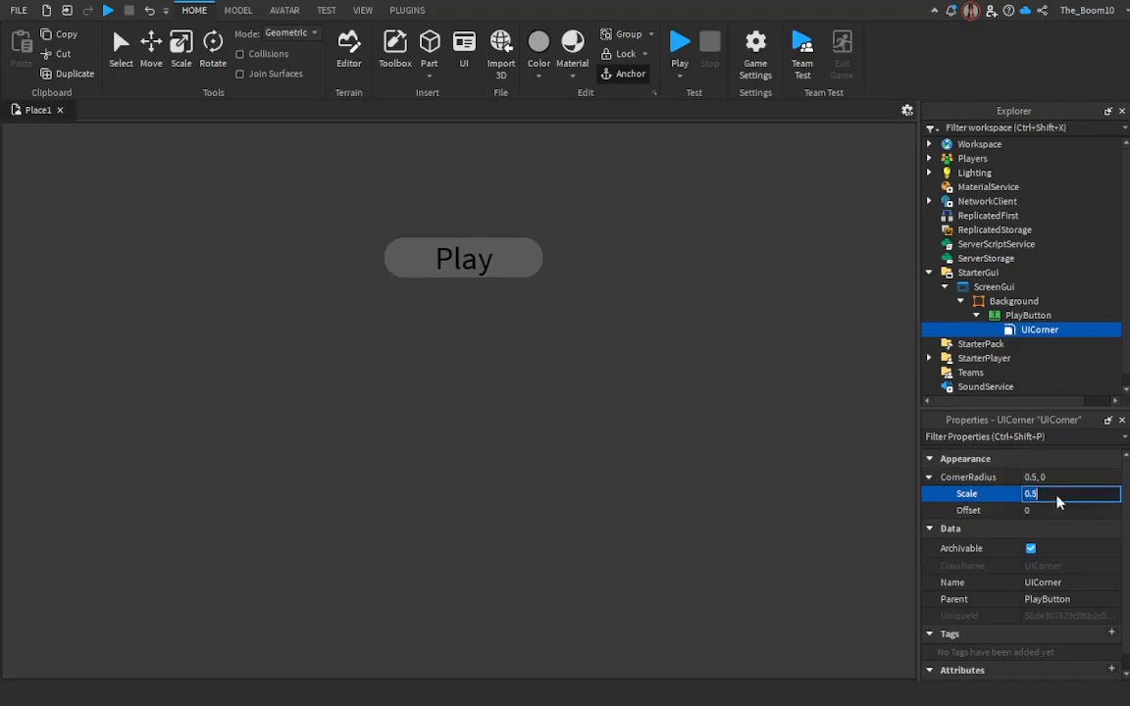
type("0.02")
key("Return")
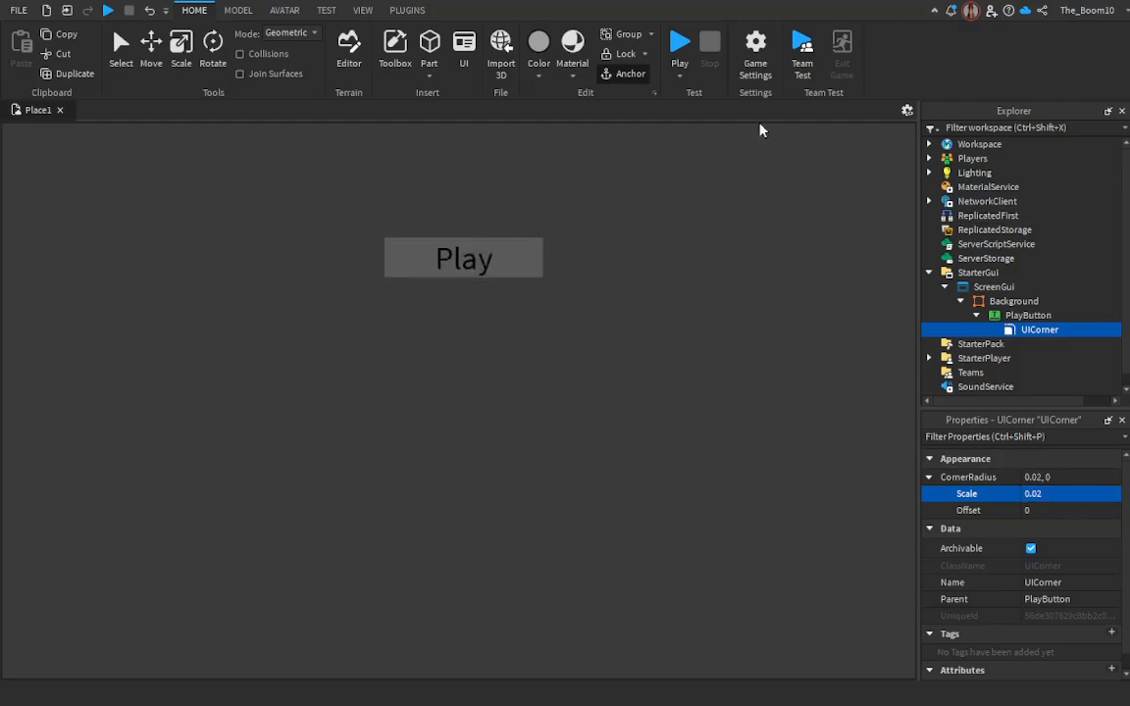
left_click(1078, 495)
type("0.2")
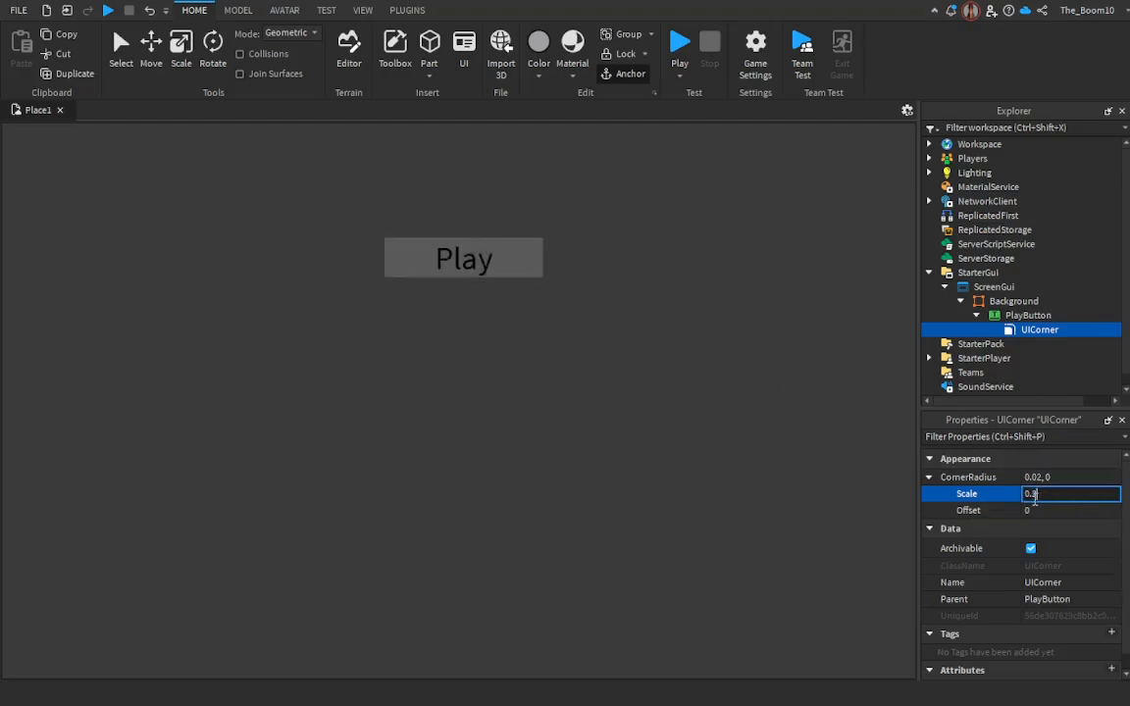
key("Return")
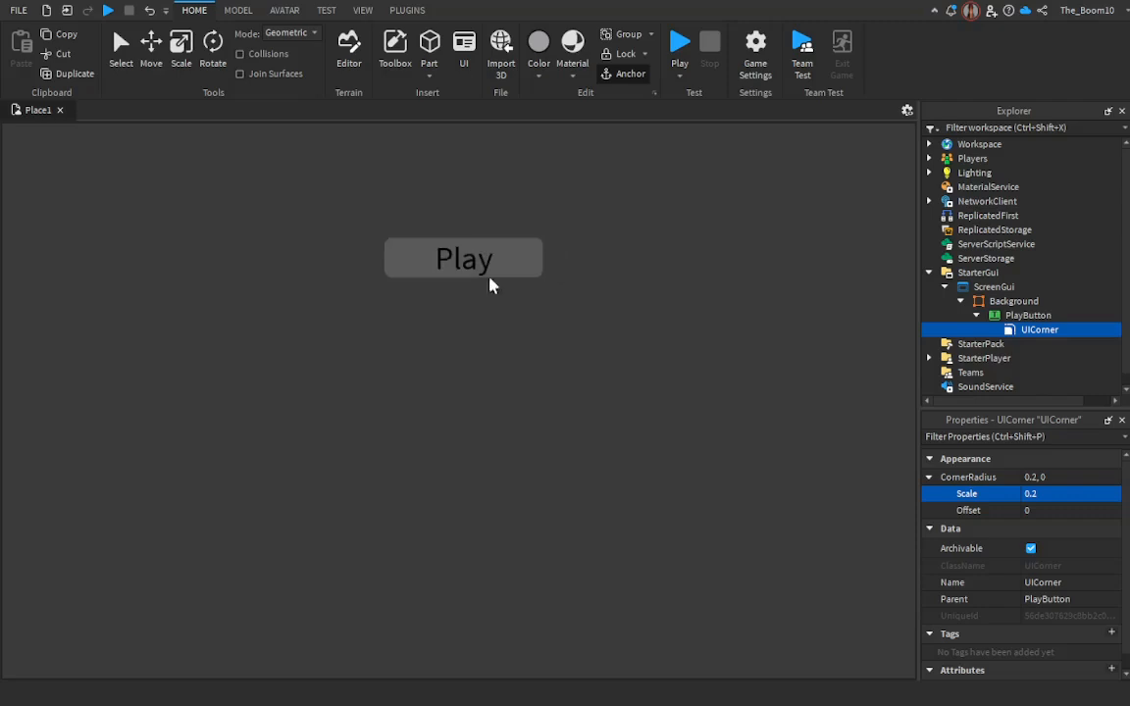
Step: Reset the UICorner's CornerRadius Scale to 0 and set its Offset to 8
left_click(1041, 493)
type("0")
key("Return")
left_click(1054, 510)
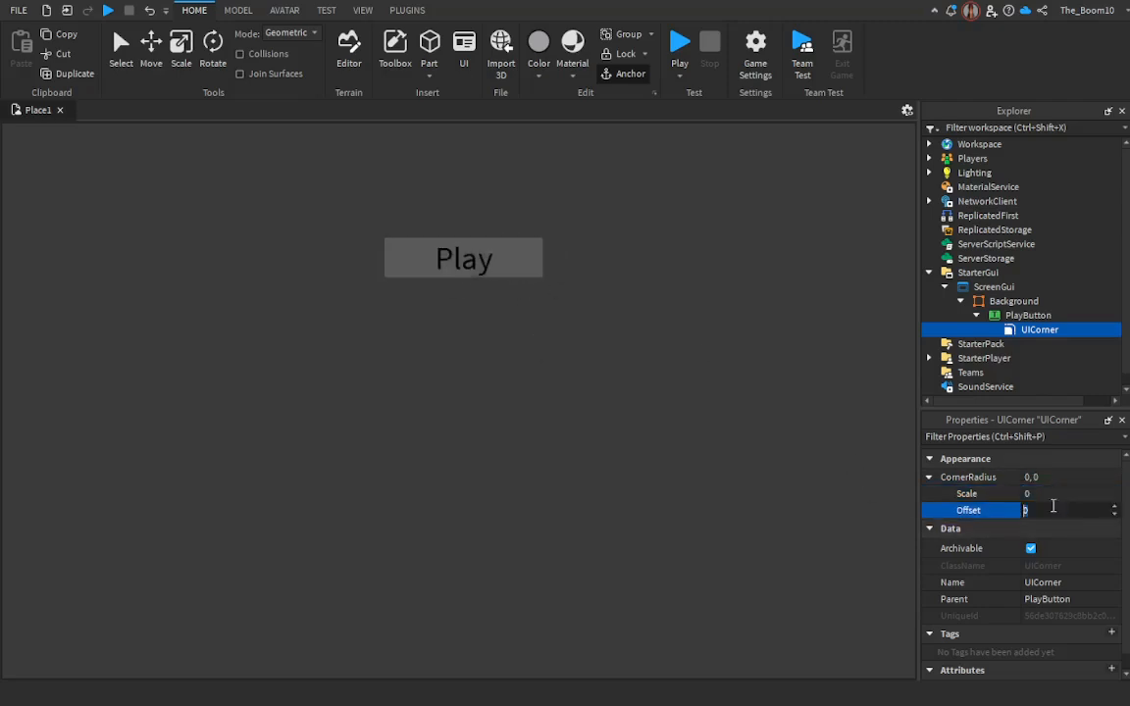
type("8")
key("Return")
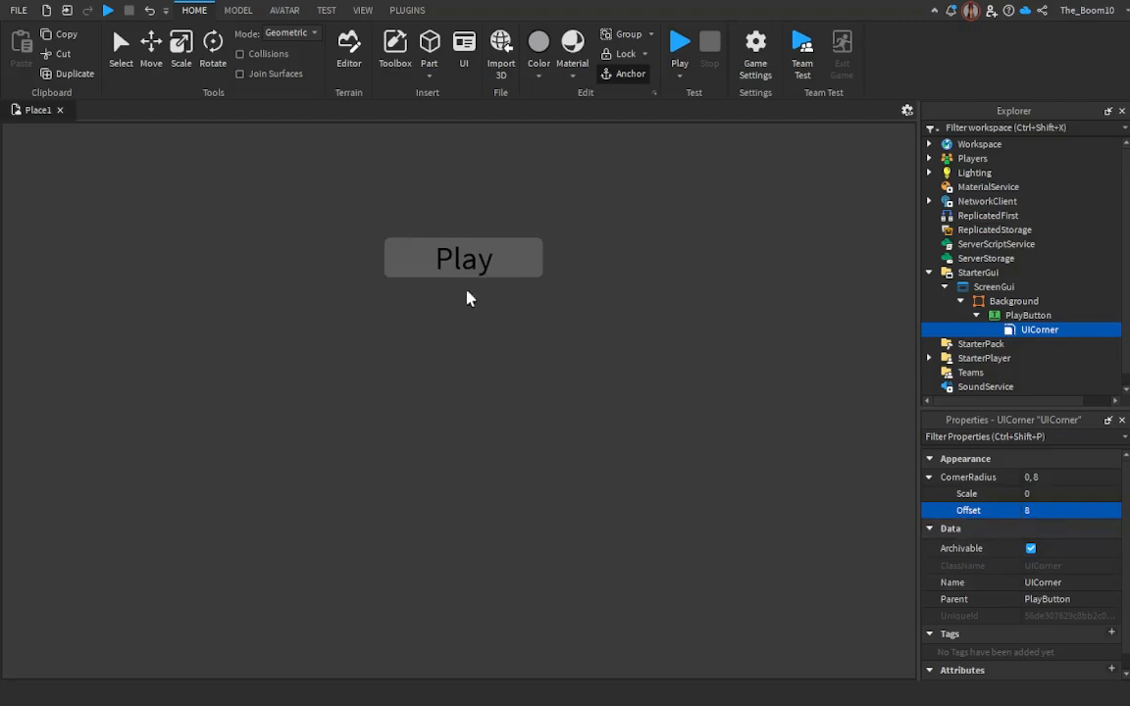
Step: Try a CornerRadius Offset of 20 on the PlayButton's UICorner and settle on 15
left_click(1033, 511)
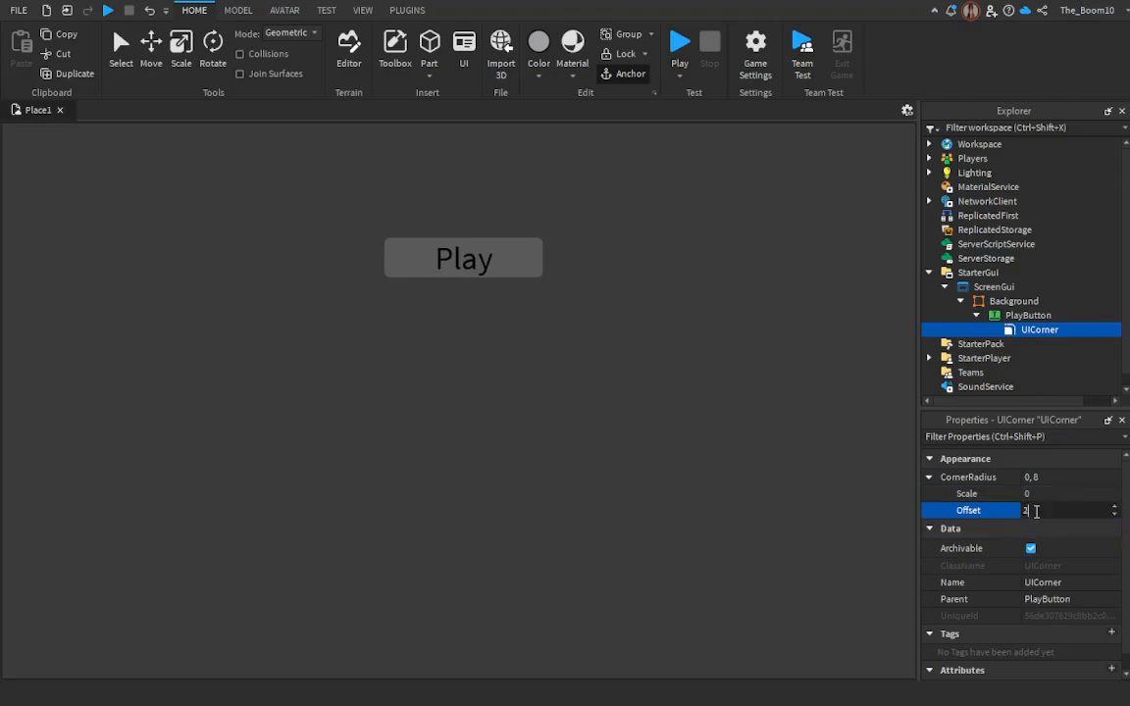
type("20")
key("Return")
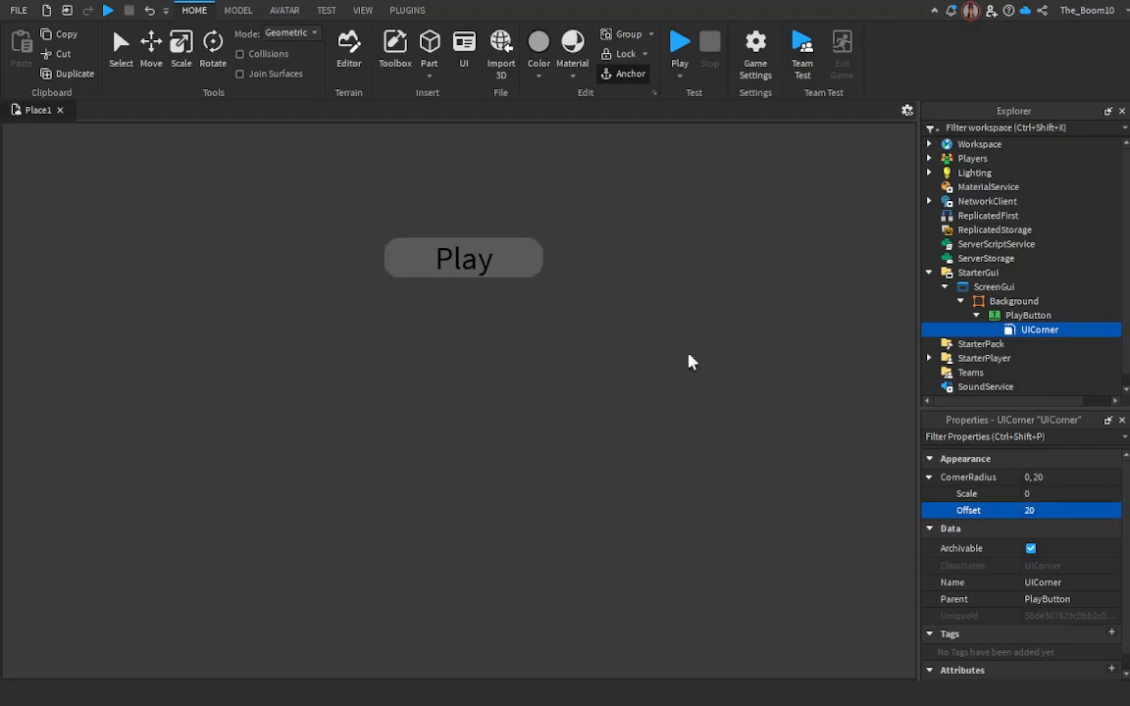
left_click(1100, 510)
type("15")
key("Return")
scroll(1059, 328, "down", 1)
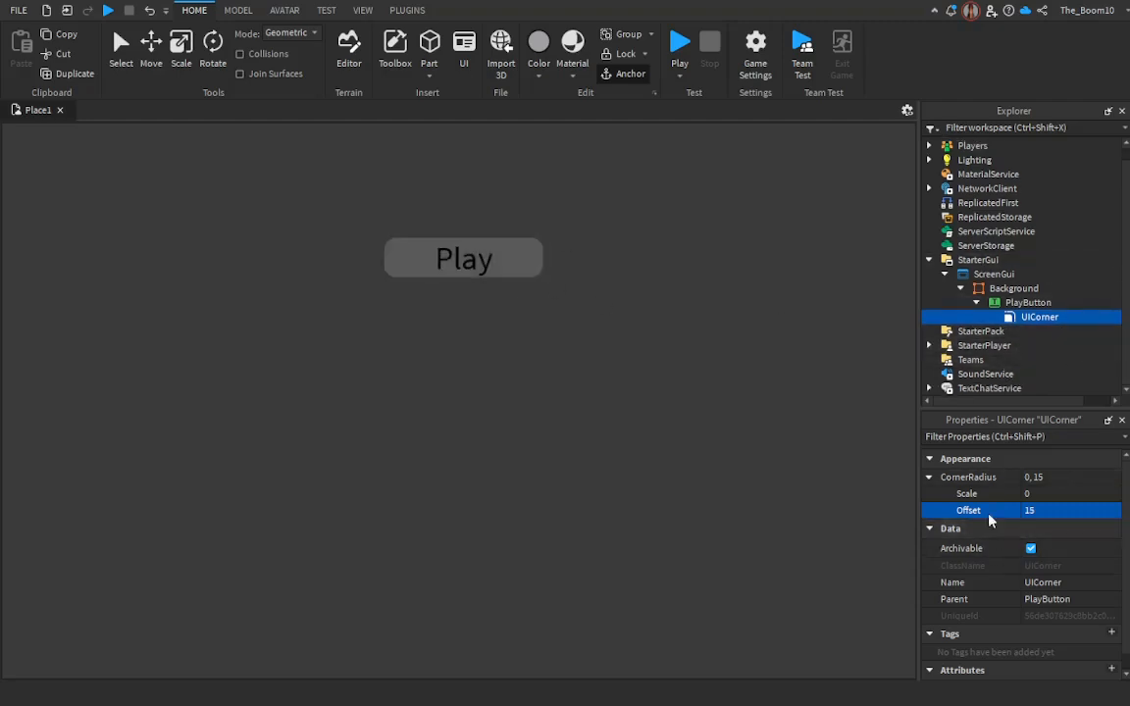
left_click(929, 478)
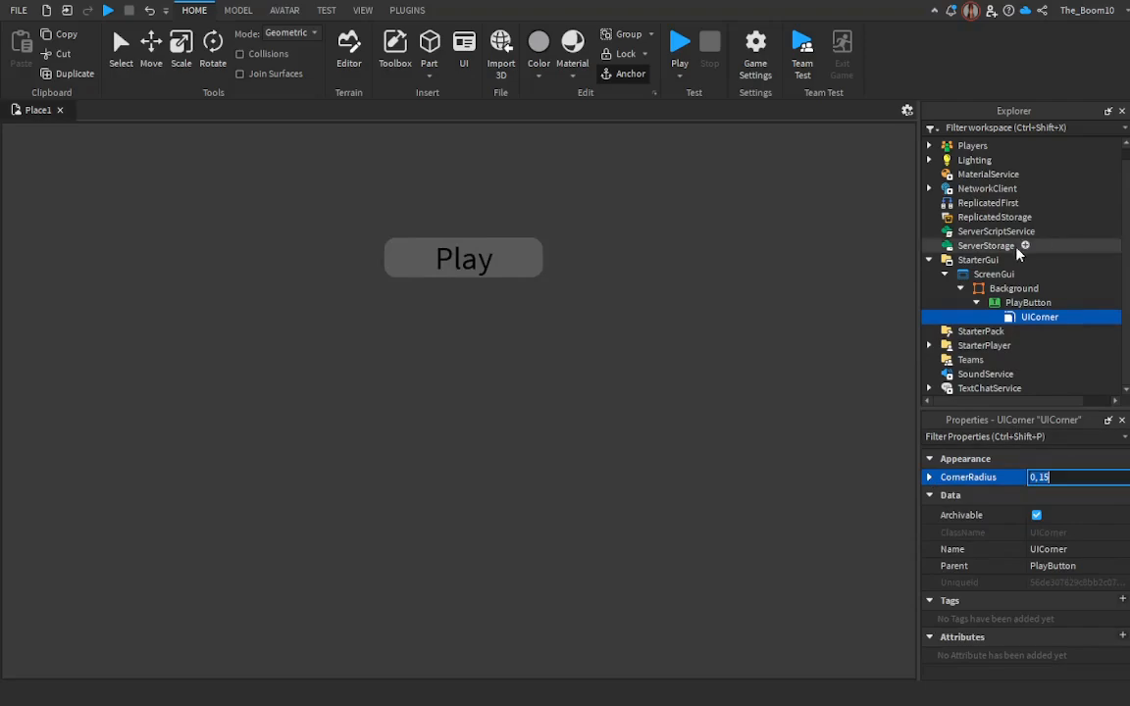
left_click(1006, 304)
left_click(977, 303)
left_click(983, 289)
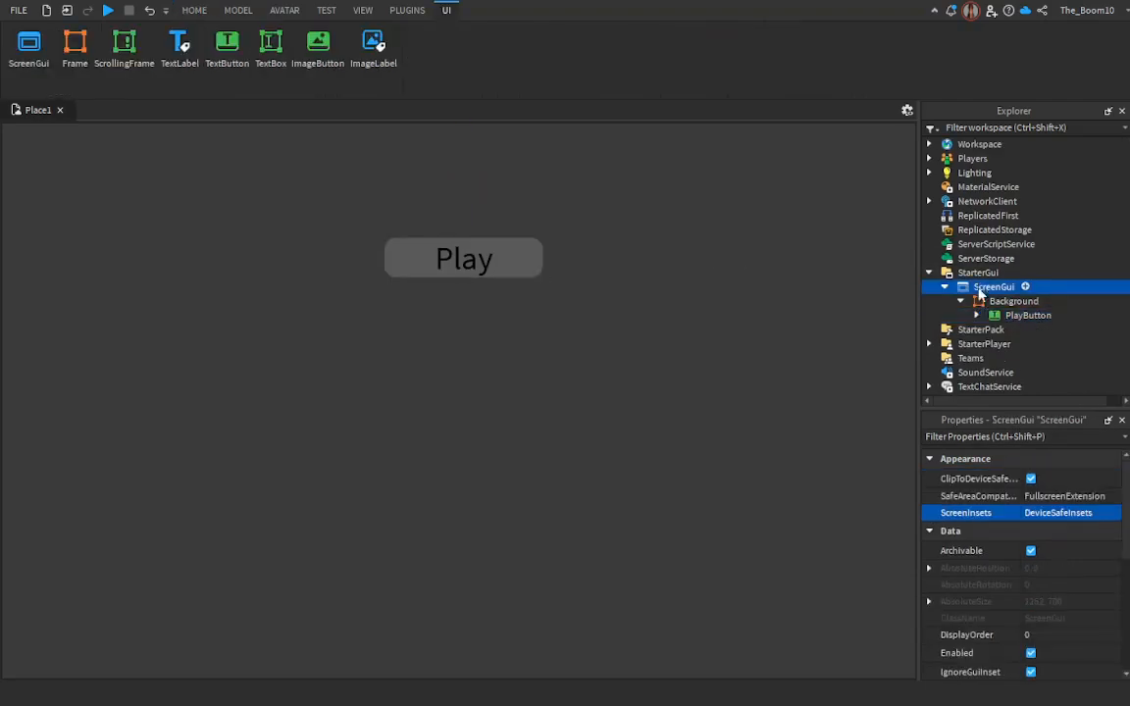
left_click(976, 315)
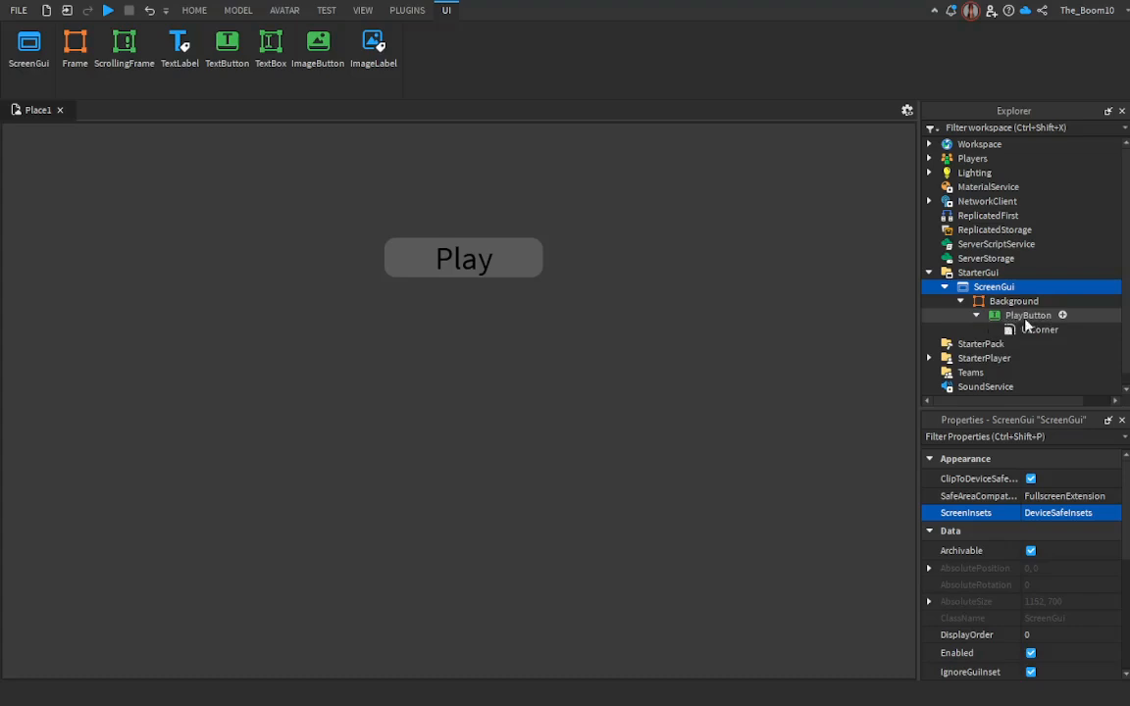
left_click(1011, 316)
left_click(449, 327)
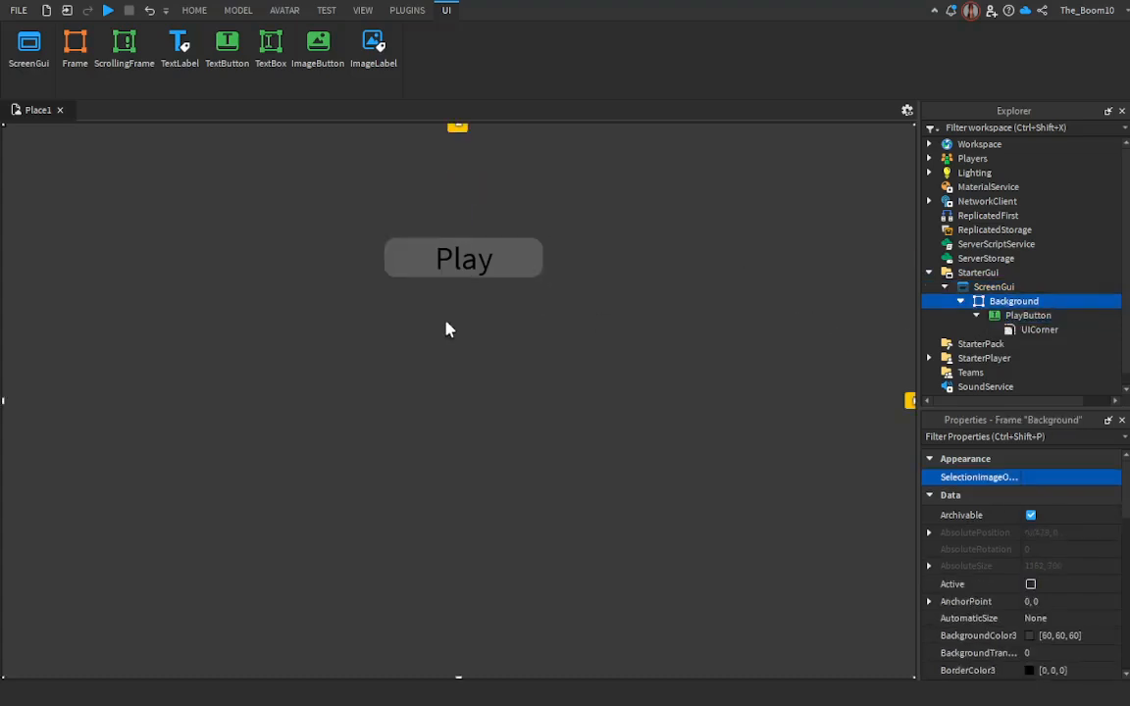
double_click(516, 264)
left_click(564, 294)
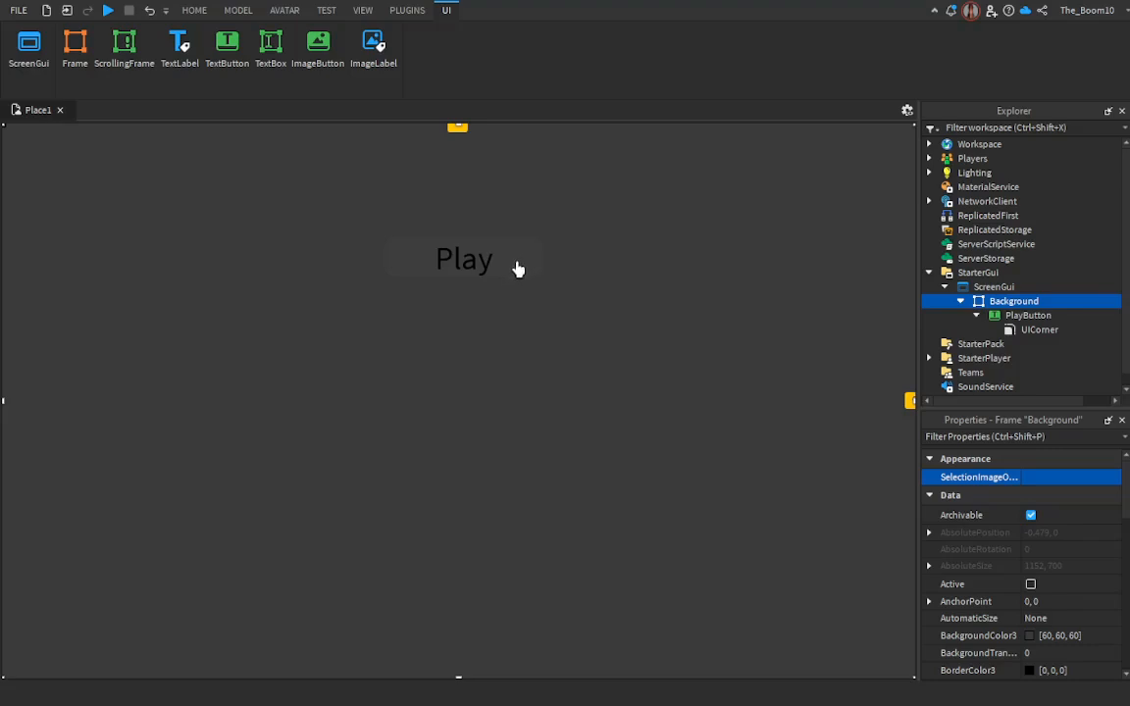
Step: Add a UIStroke object inside the PlayButton and set its ApplyStrokeMode to Border
left_click(1035, 315)
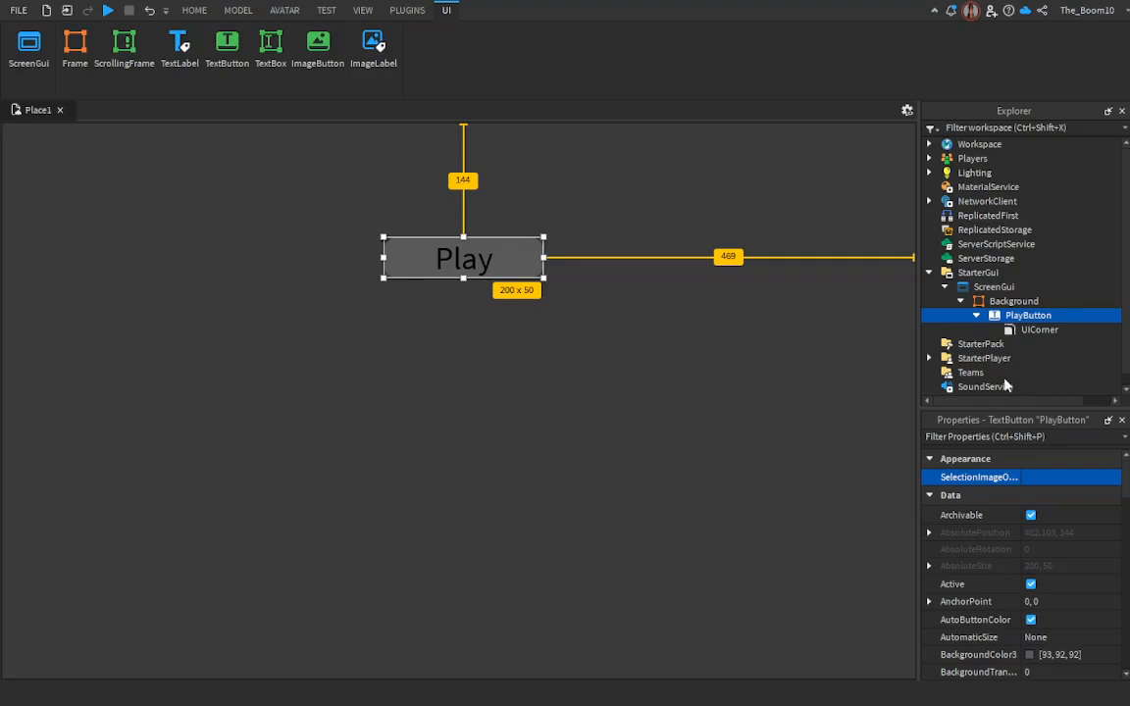
left_click(996, 396)
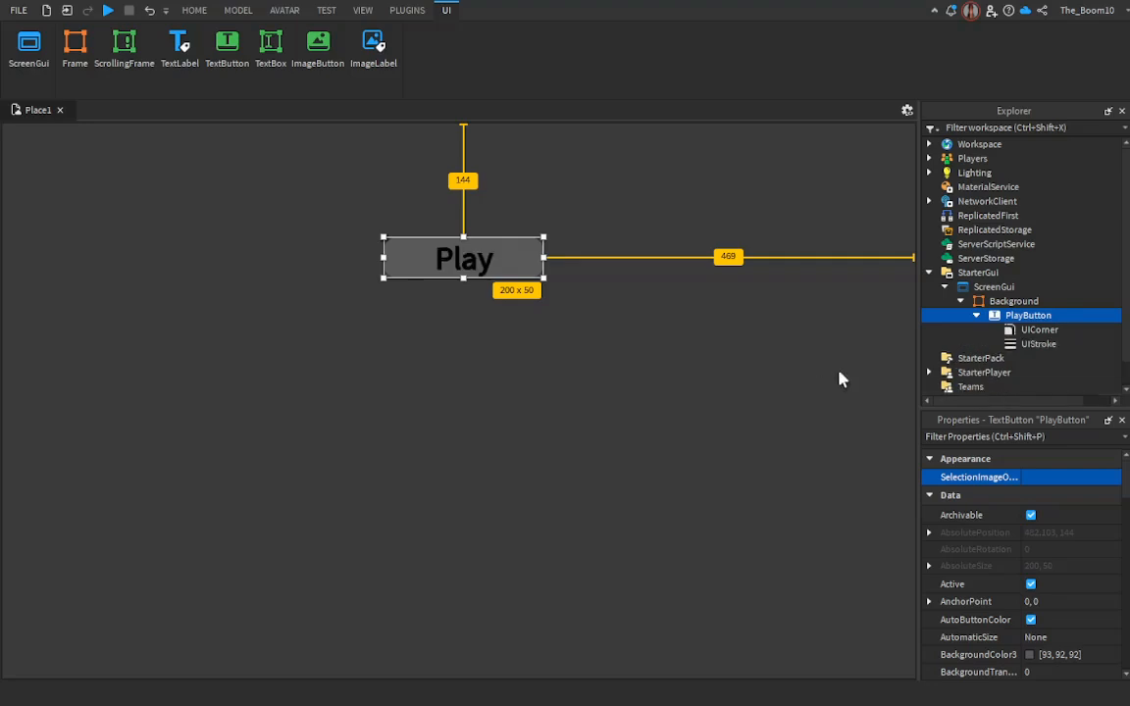
left_click(980, 343)
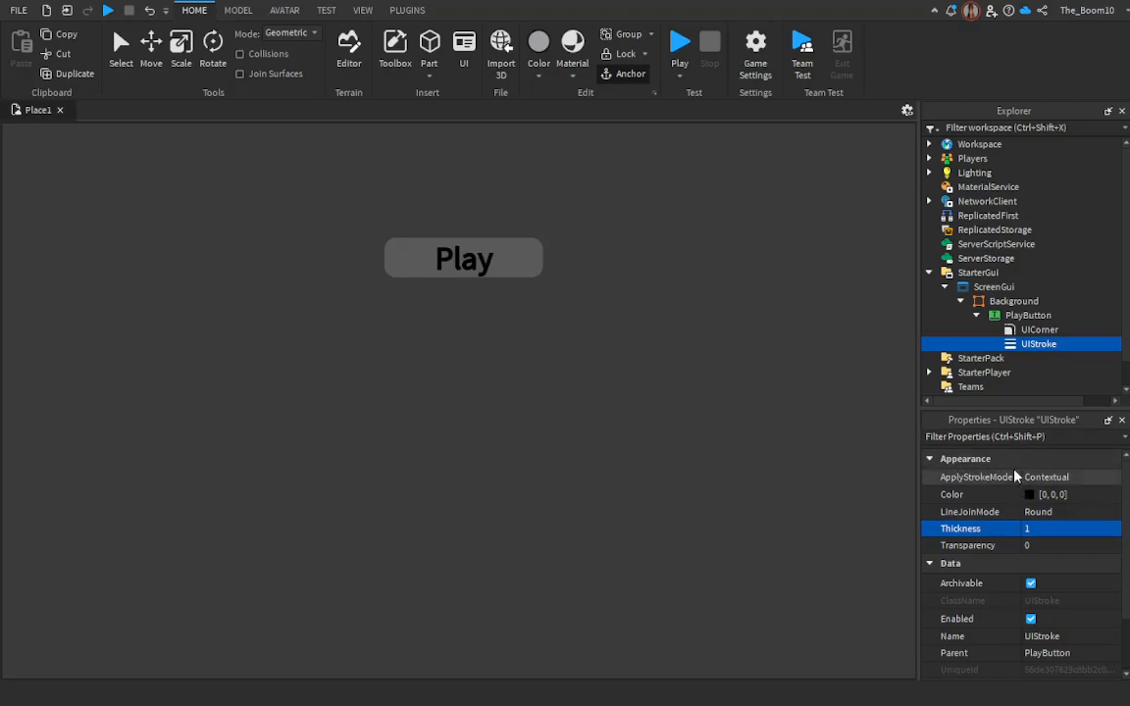
left_click(1048, 478)
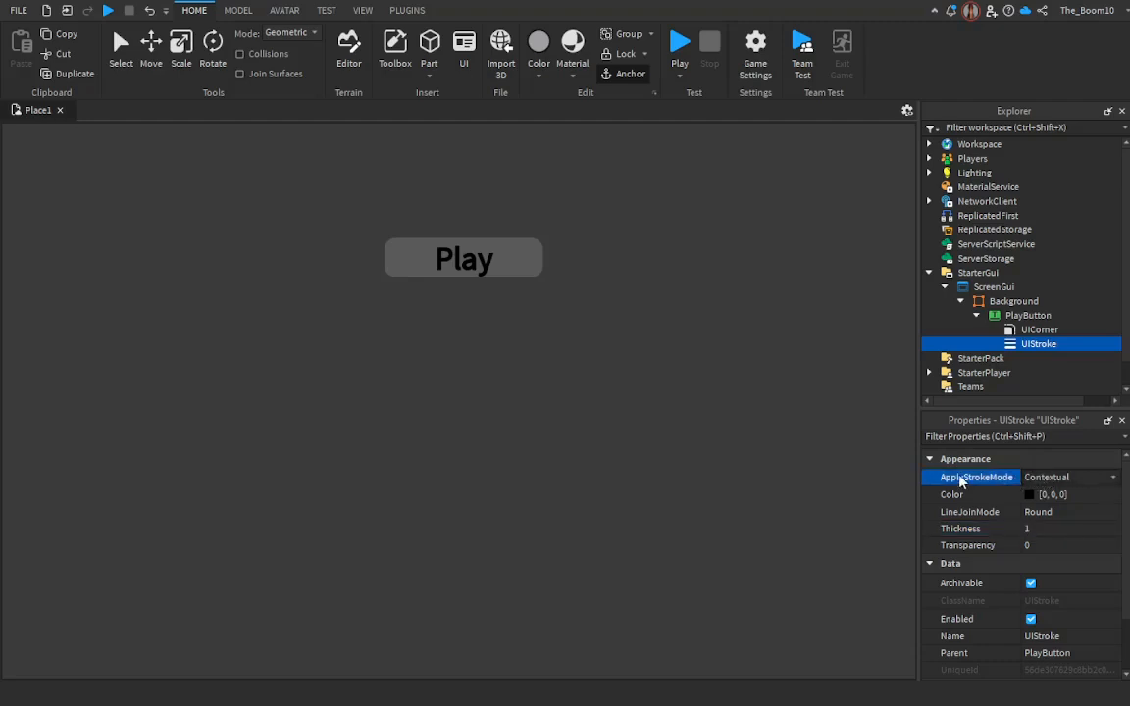
left_click(1046, 494)
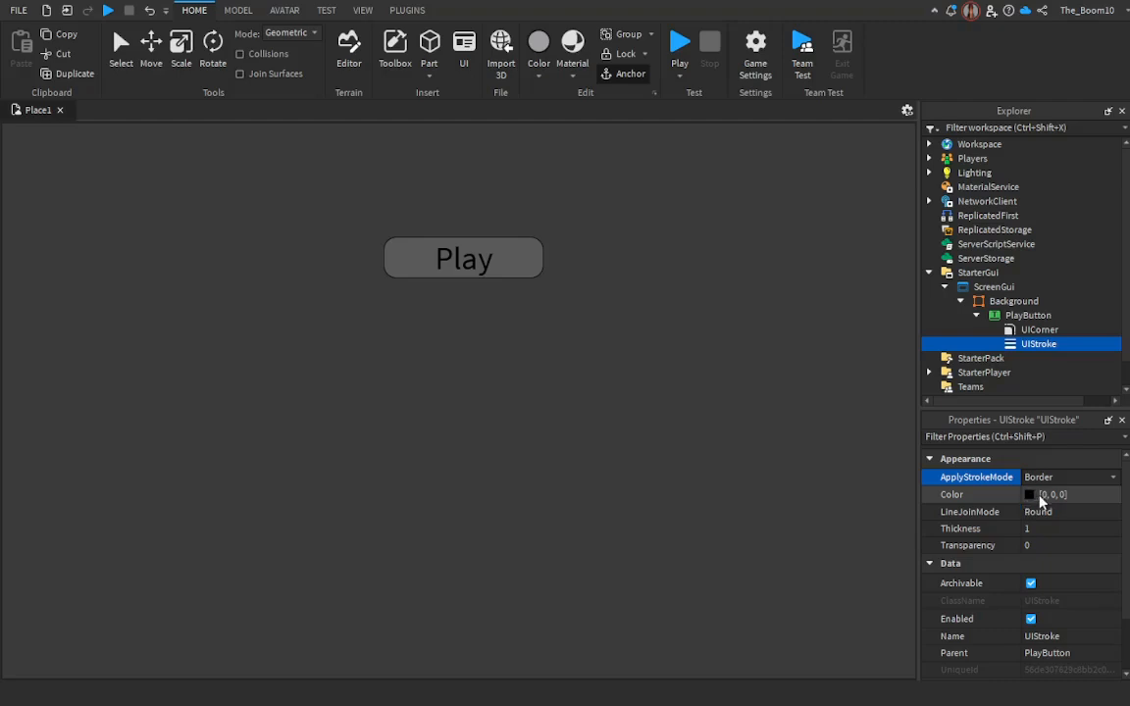
Step: Set the PlayButton's UIStroke color to white, 255, 255, 255
left_click(1071, 498)
left_click_drag(1071, 496, 1040, 497)
type("1")
key("Return")
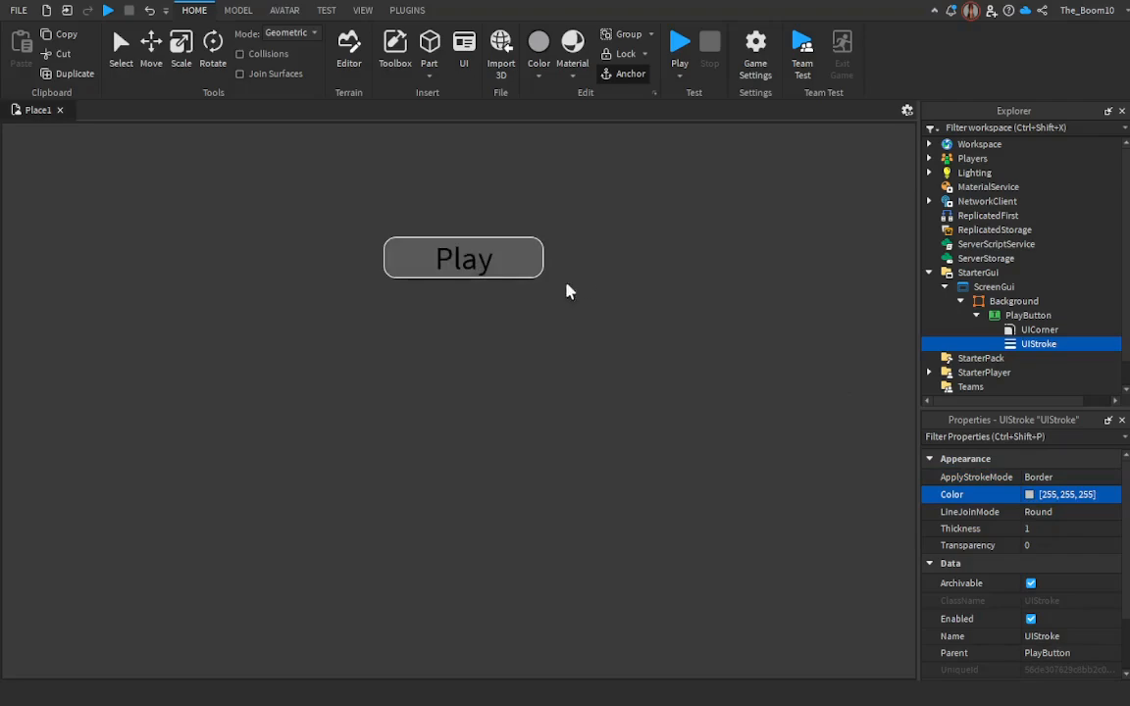
Step: Set the PlayButton's UIStroke color to red, 225, 0, 0
left_click(1079, 494)
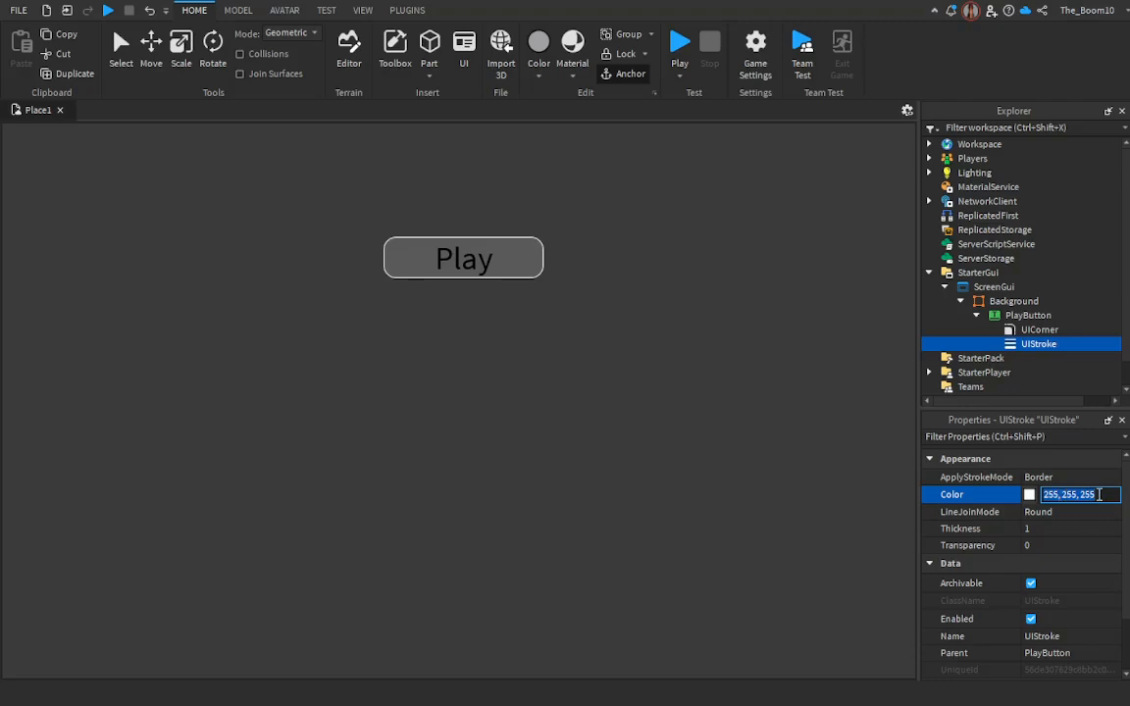
type("225, 0, 0")
key("Return")
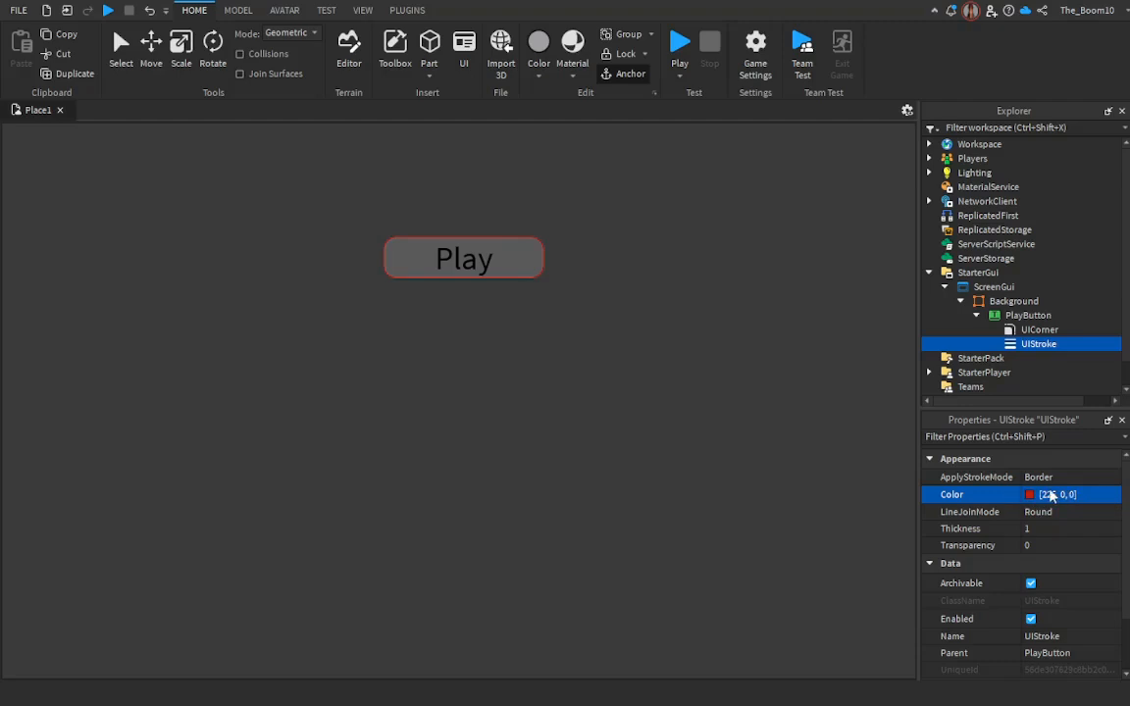
Step: Set the PlayButton's UIStroke color to blue, 0, 0, 225
left_click(1089, 495)
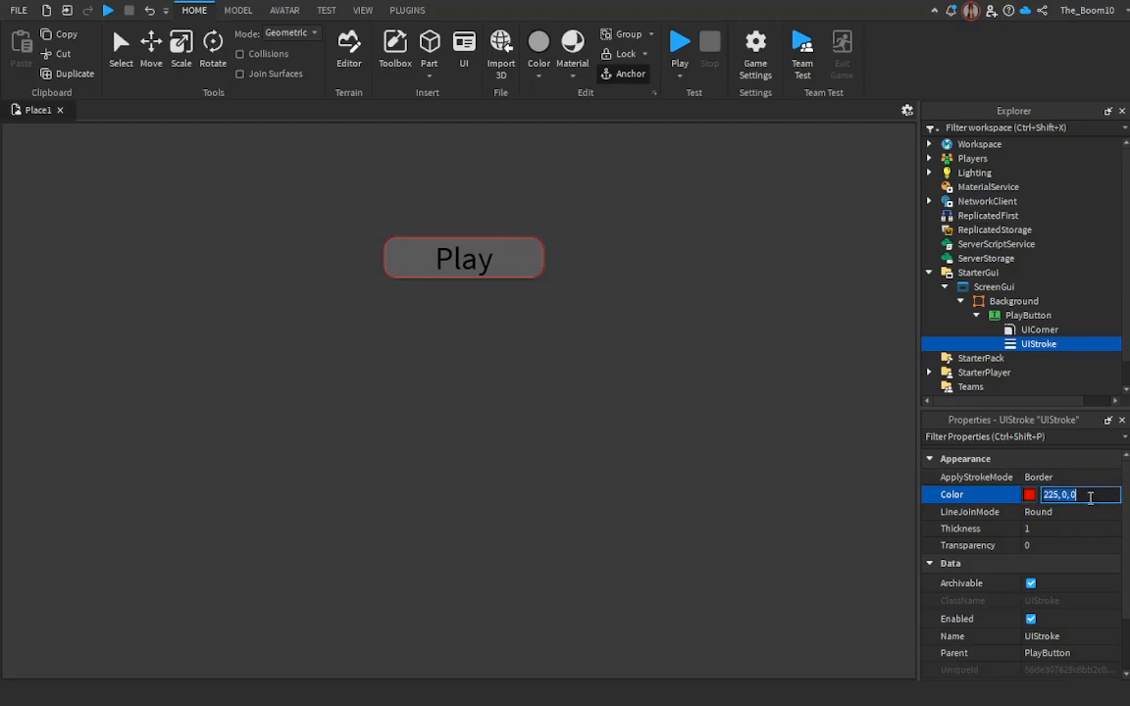
type("0 0 225")
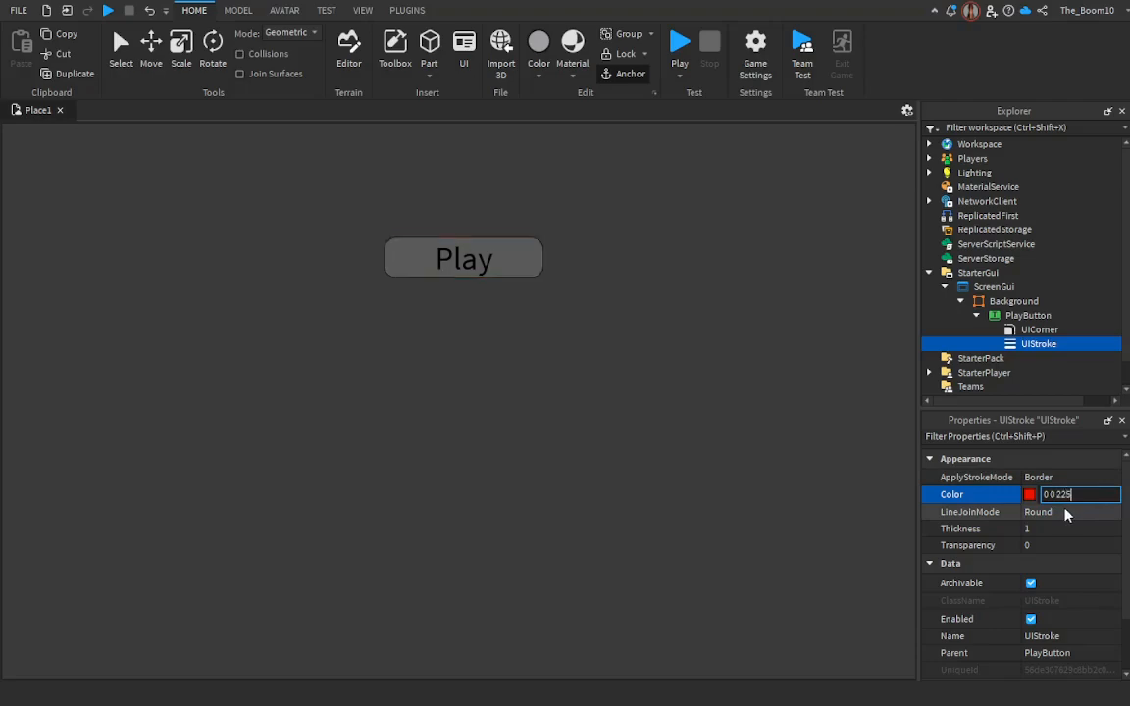
key("Return")
left_click(1065, 495)
type("0")
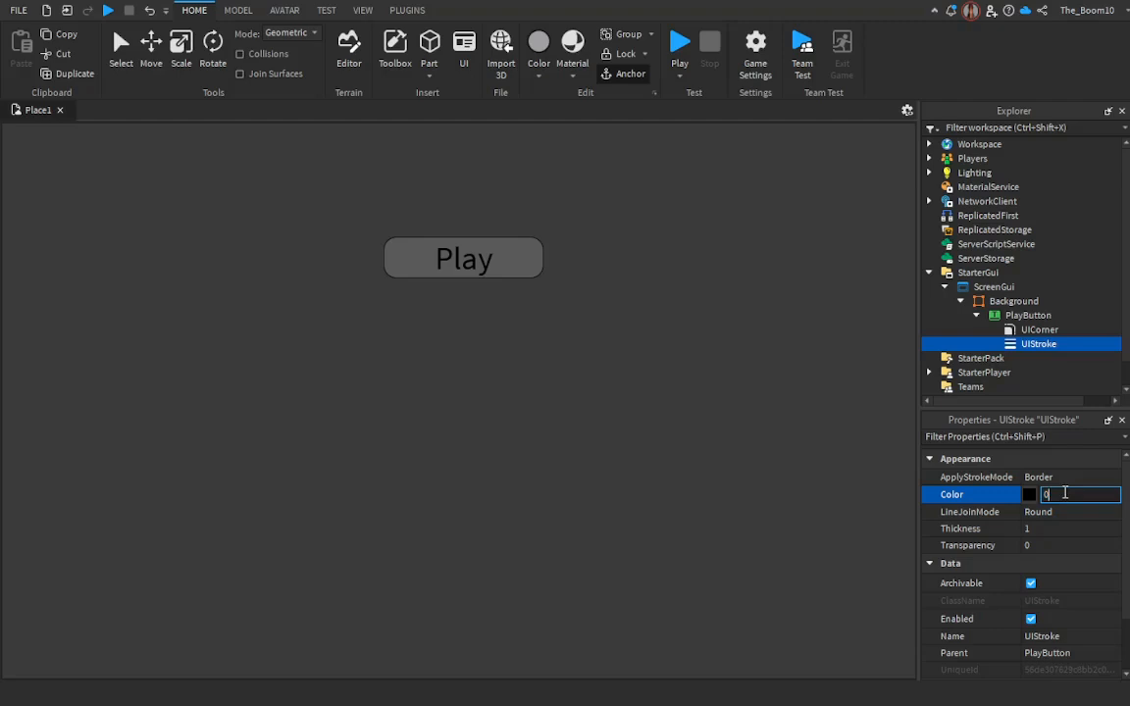
type(", 0, 225")
key("Return")
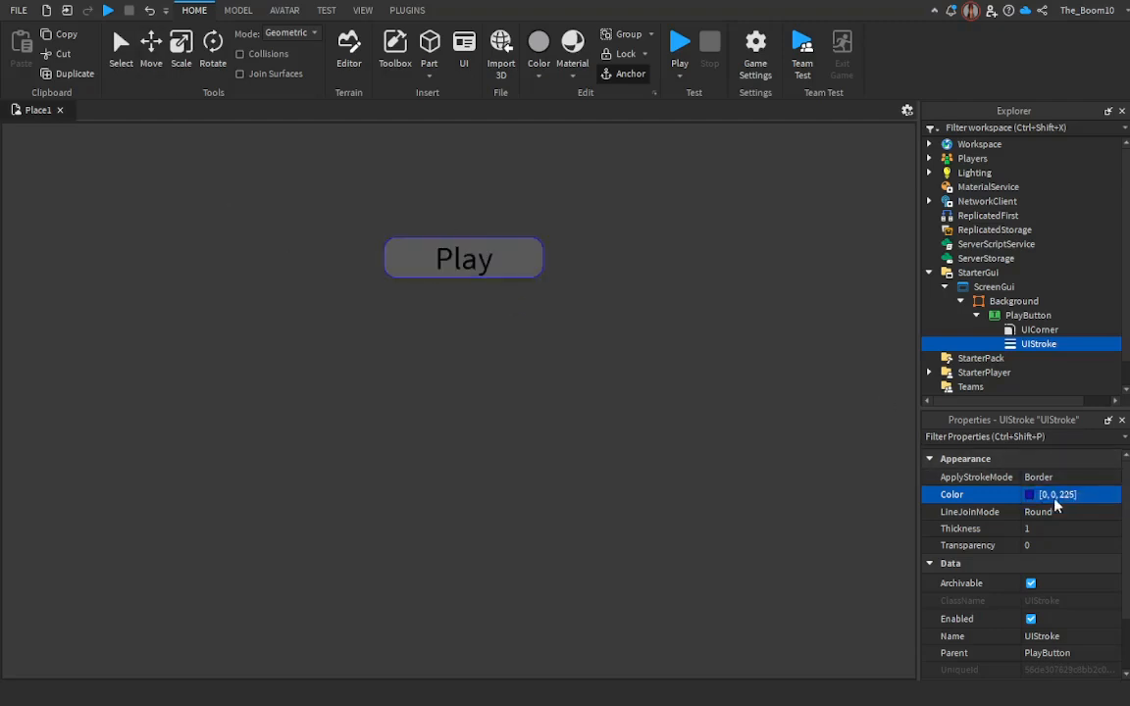
Step: Set the PlayButton's UIStroke color to green, 0, 225, 0
left_click(1074, 498)
type("0,22")
type("5")
key("Return")
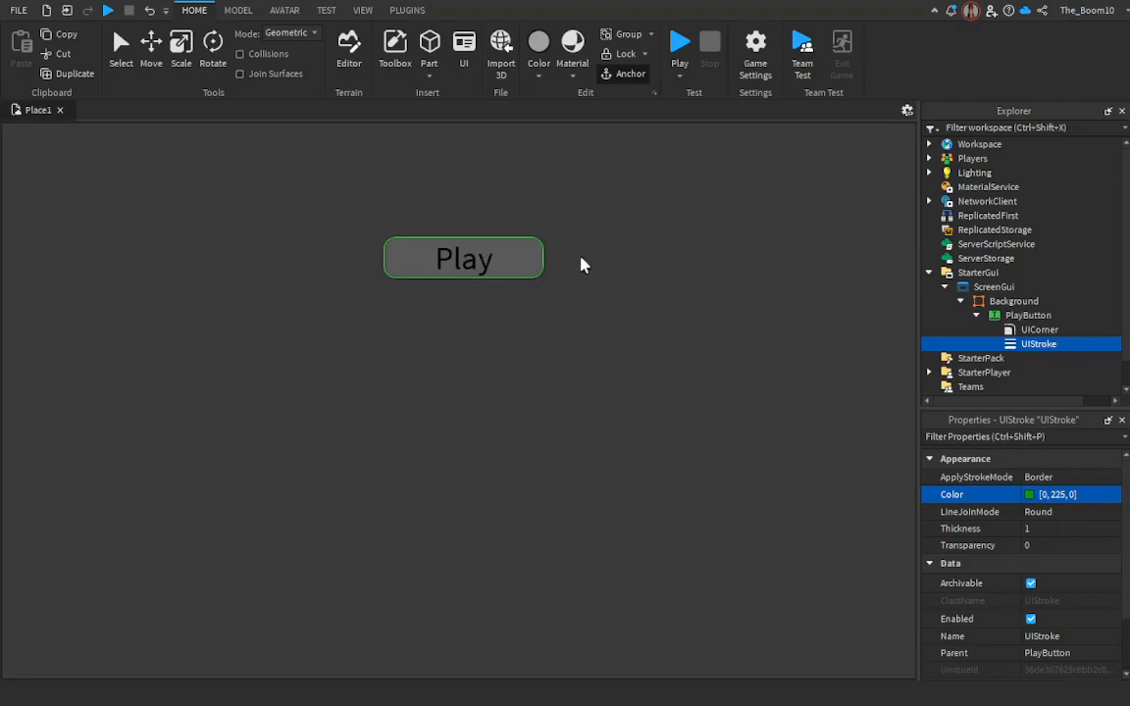
Step: Compare the BackgroundColor3 values of the PlayButton and the Background frame
left_click(517, 269)
scroll(1080, 546, "down", 3)
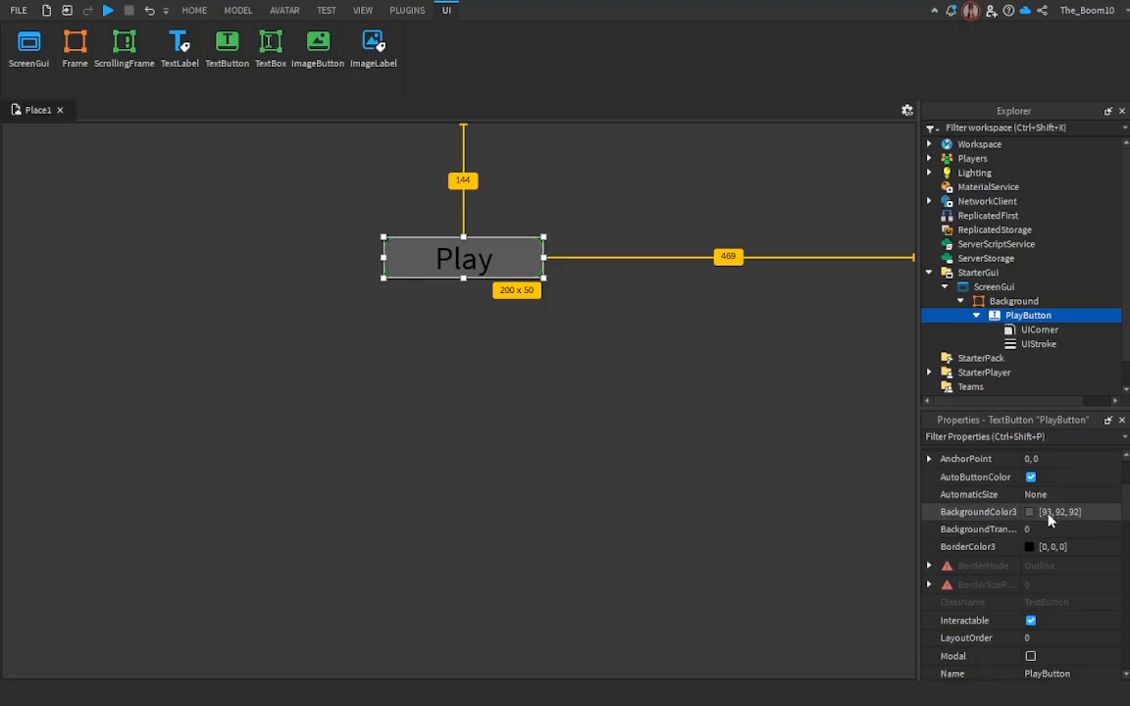
left_click(1009, 304)
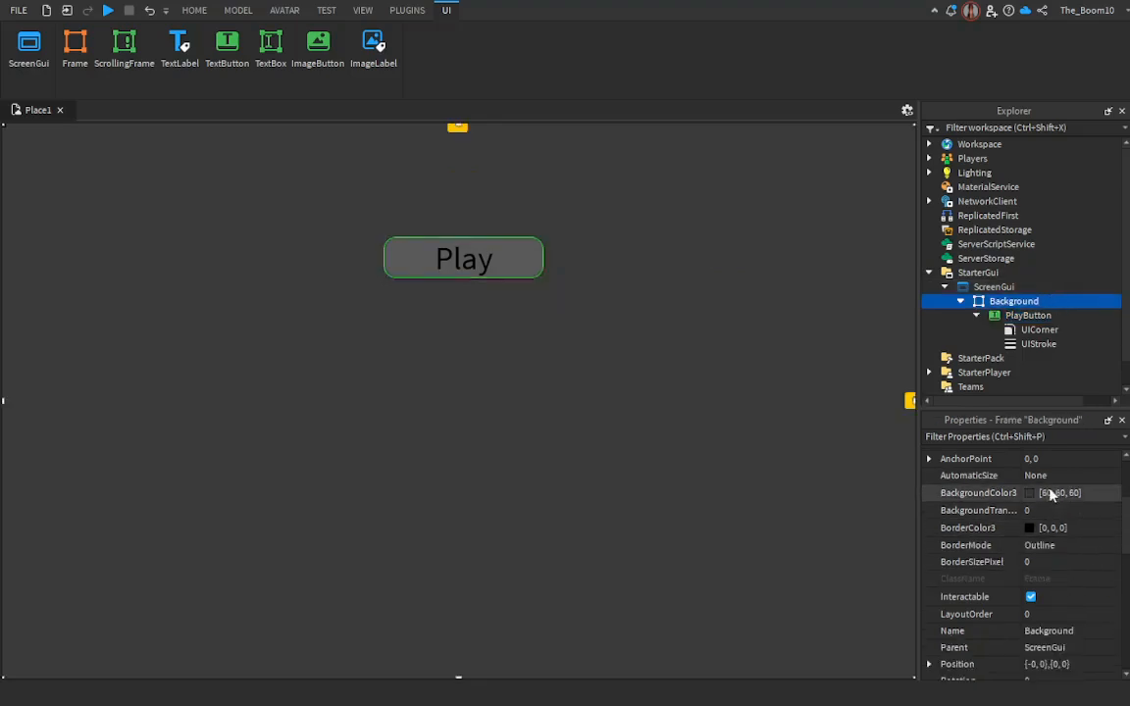
left_click(1020, 315)
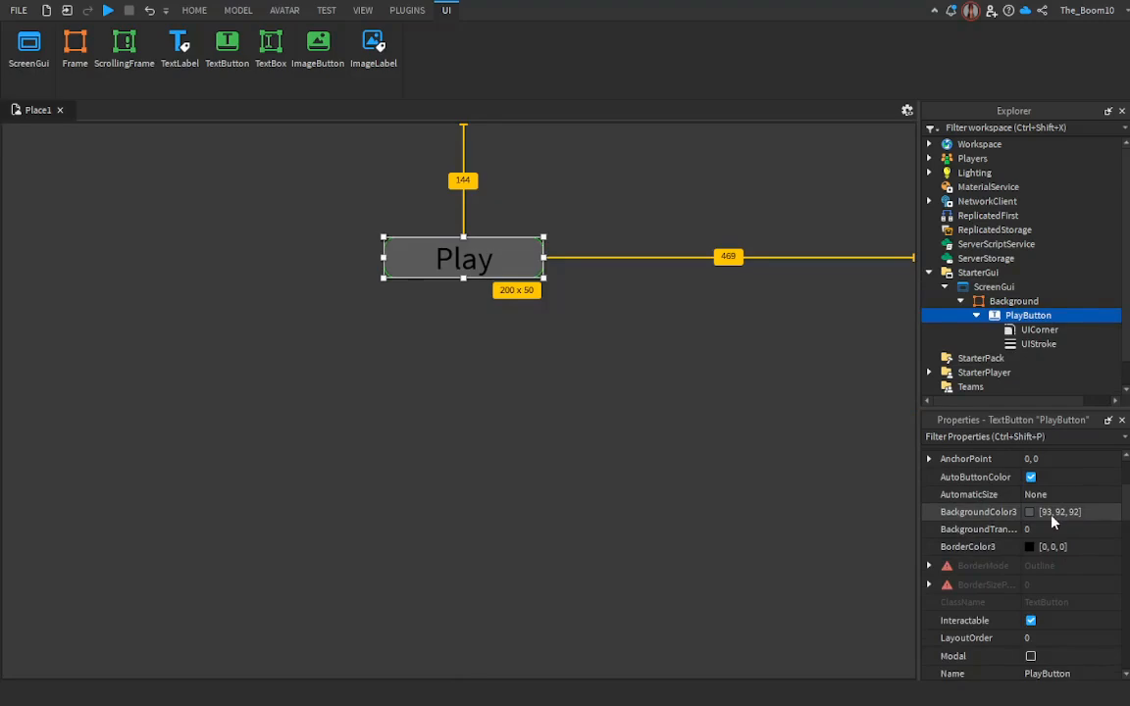
Step: Set the PlayButton's UIStroke thickness to 5 and its transparency to 0.5
left_click(1038, 343)
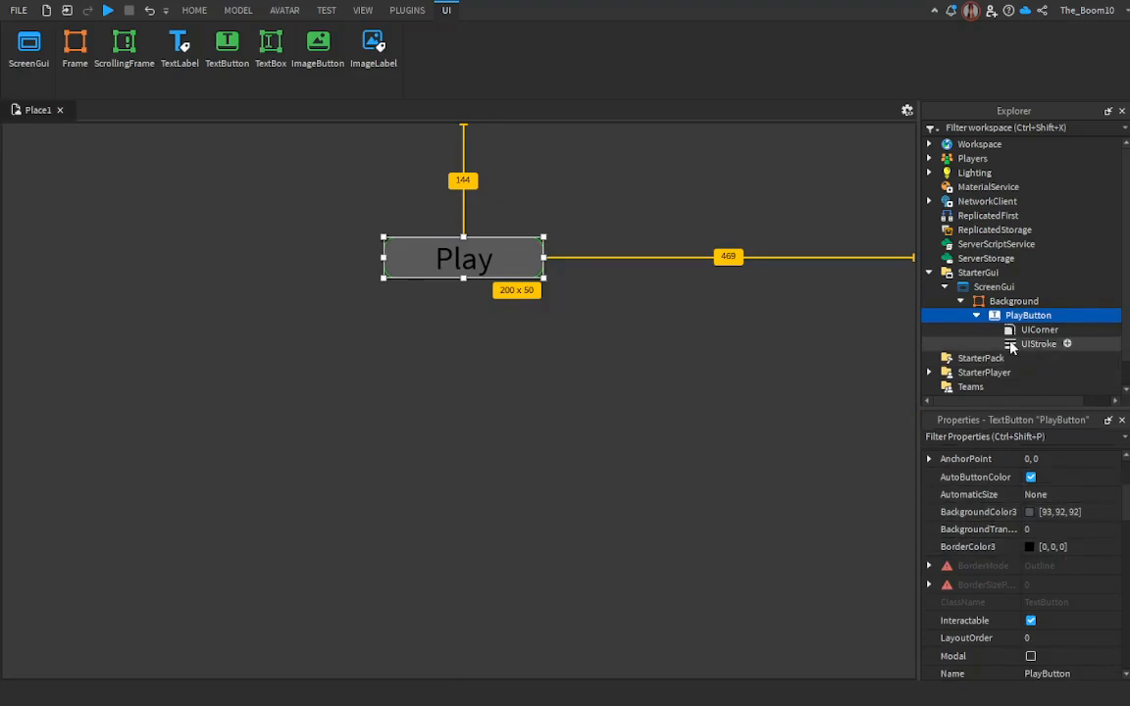
scroll(1062, 485, "up", 1)
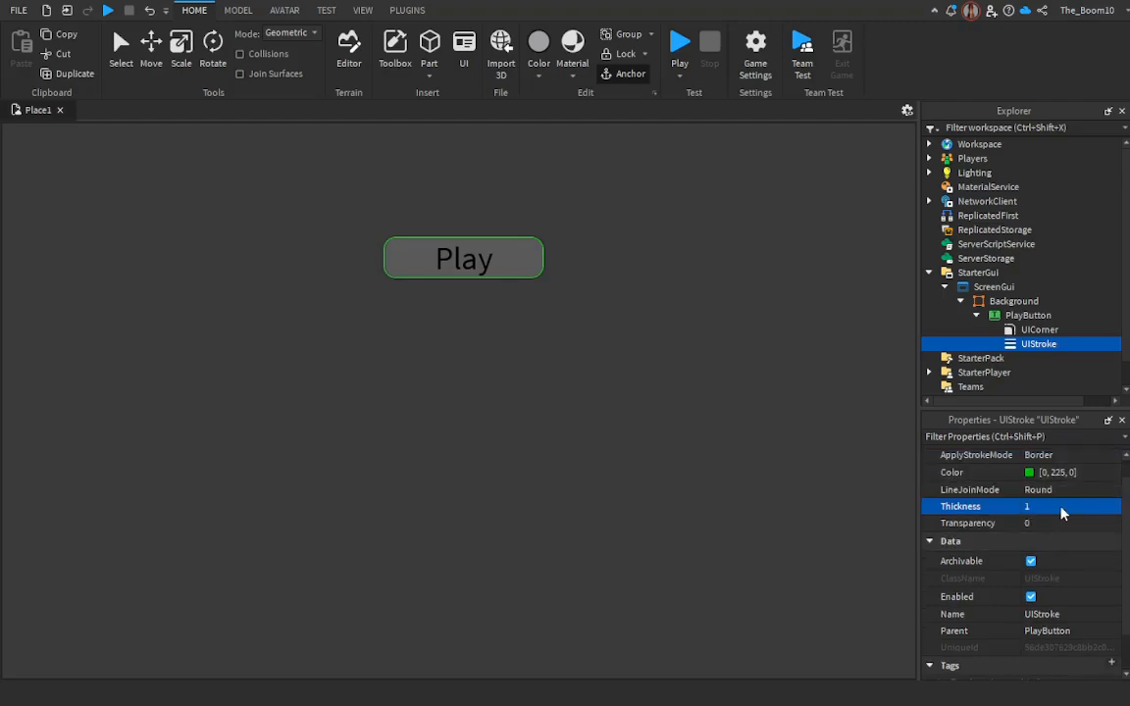
left_click(1056, 506)
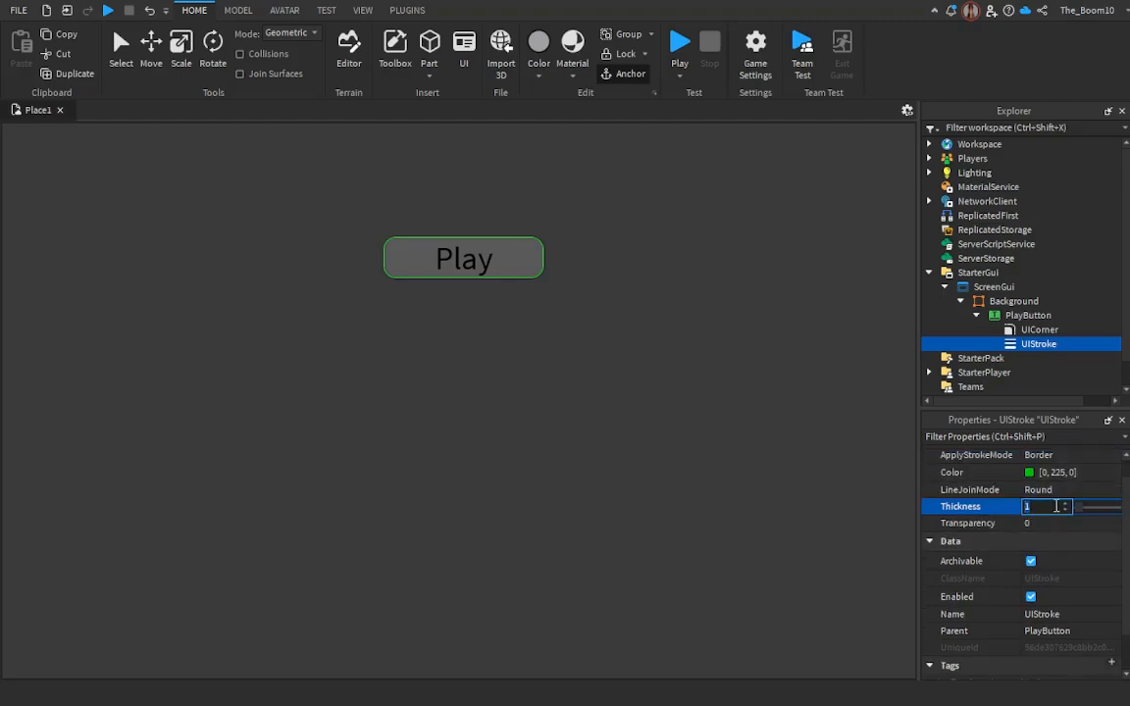
type("5")
key("Return")
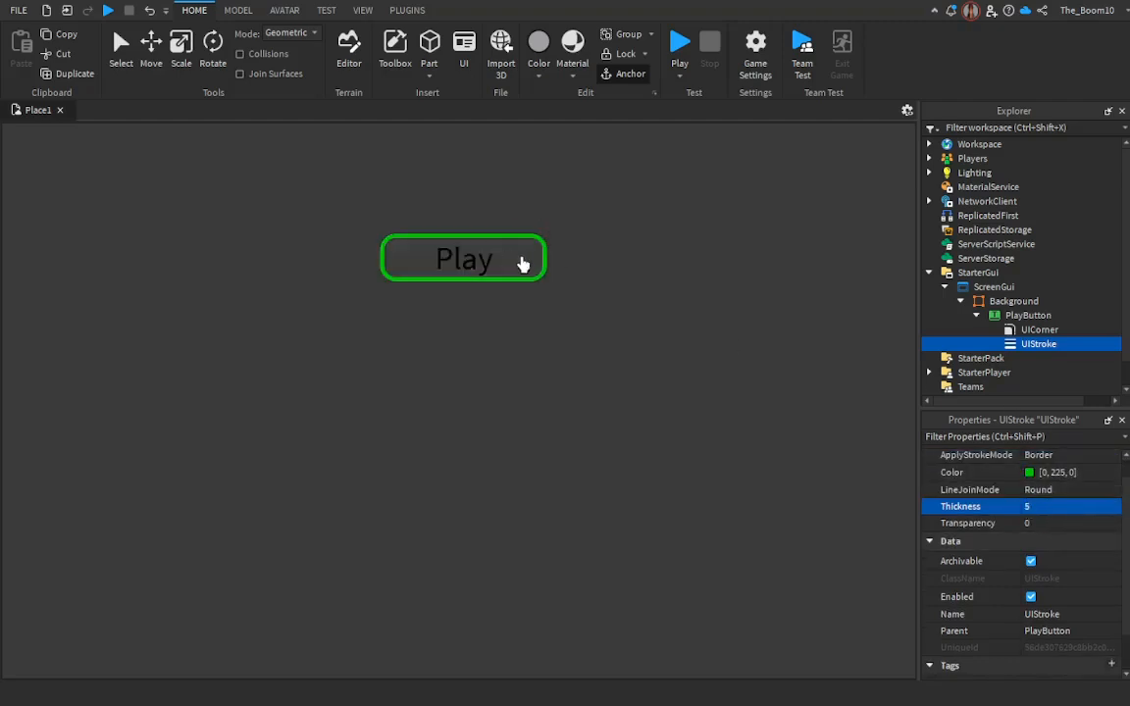
left_click(1030, 525)
type("0.5")
key("Return")
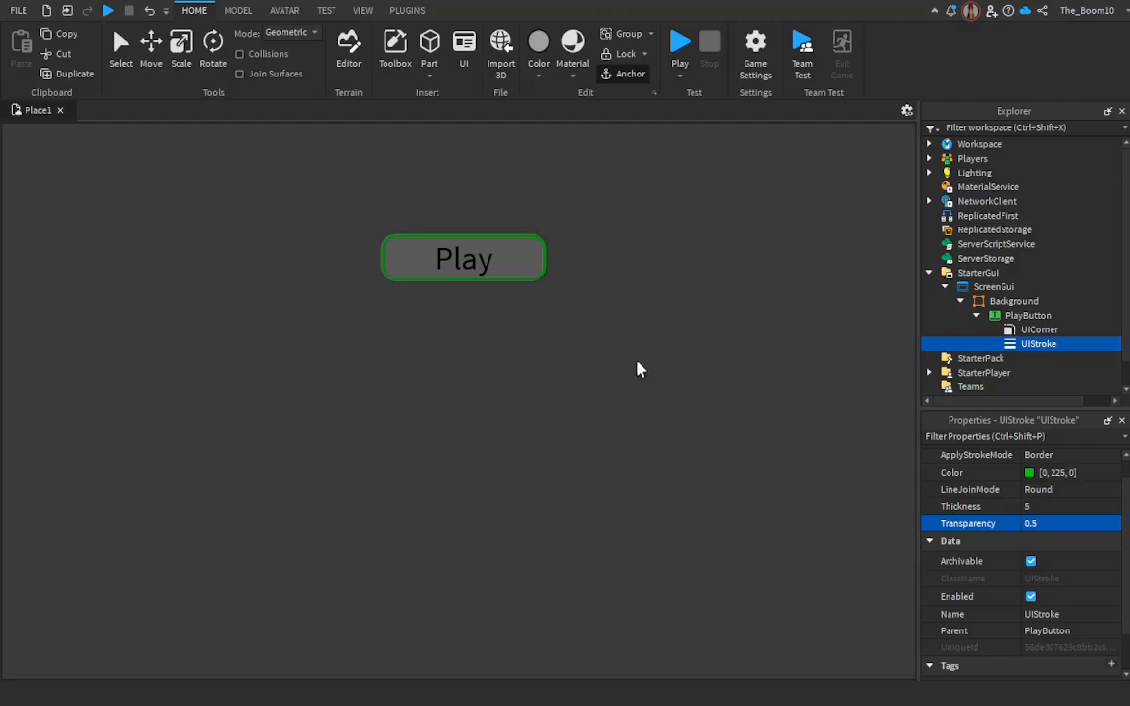
Step: Change the color of the PlayButton's UIStroke to red, 225, 0, 0
left_click(1062, 474)
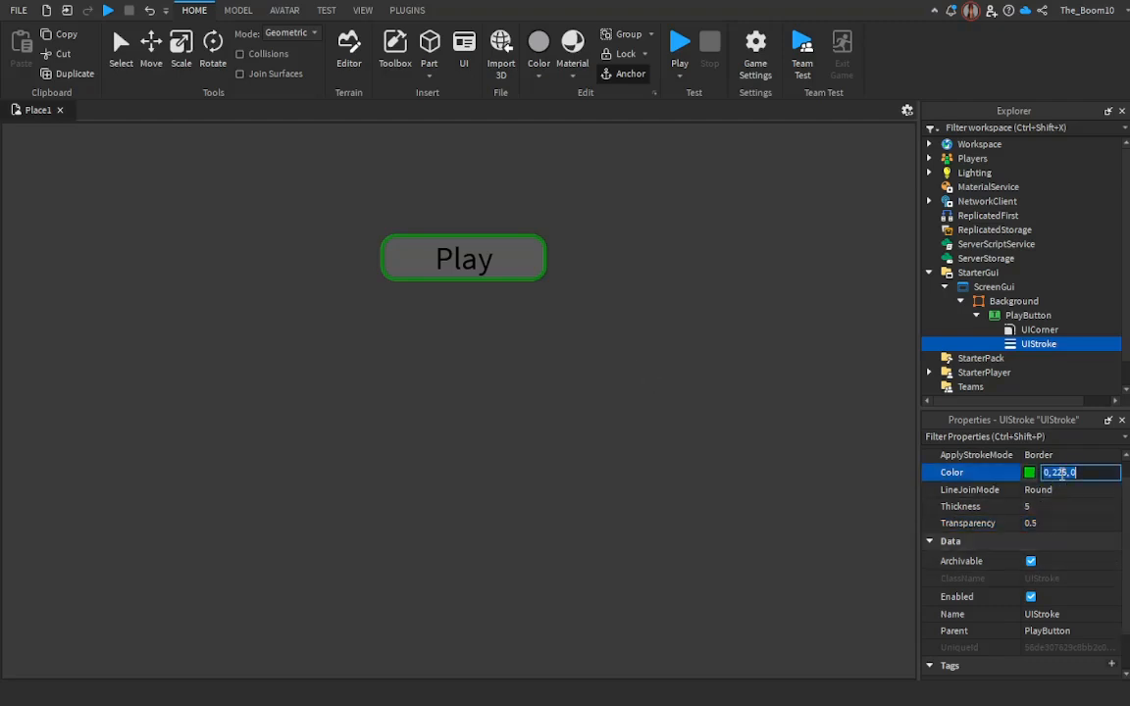
type("22")
key("Return")
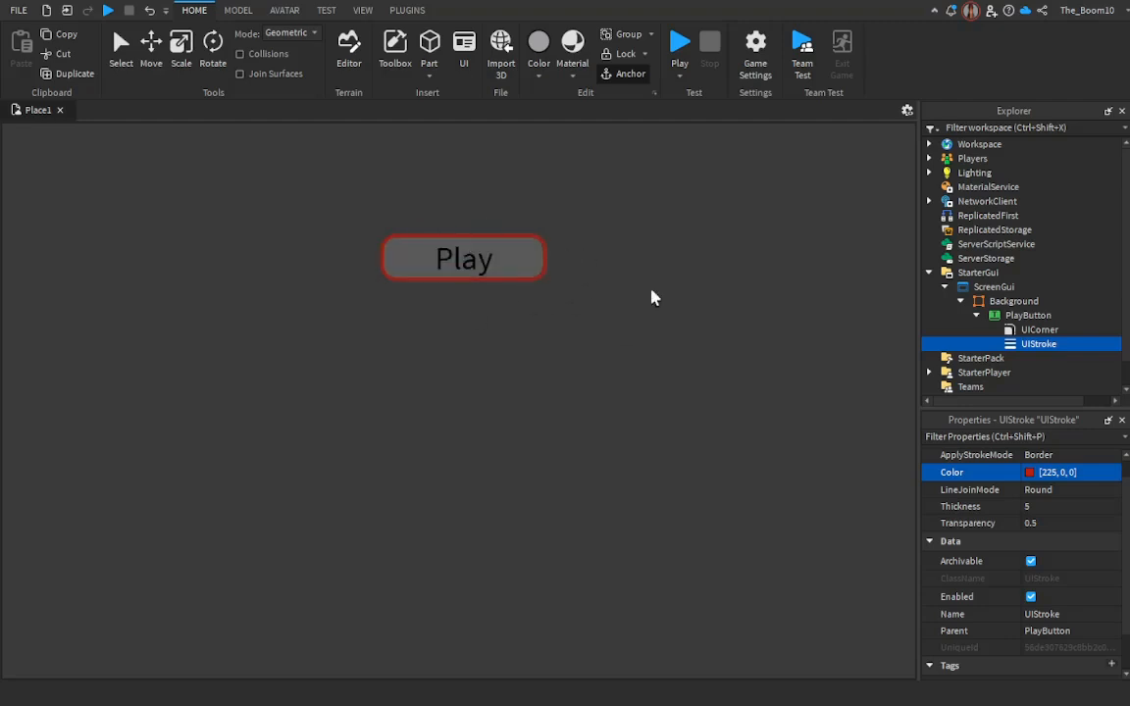
Step: Review the UICorner and UIStroke objects inside the PlayButton and collapse its hierarchy
left_click(1010, 317)
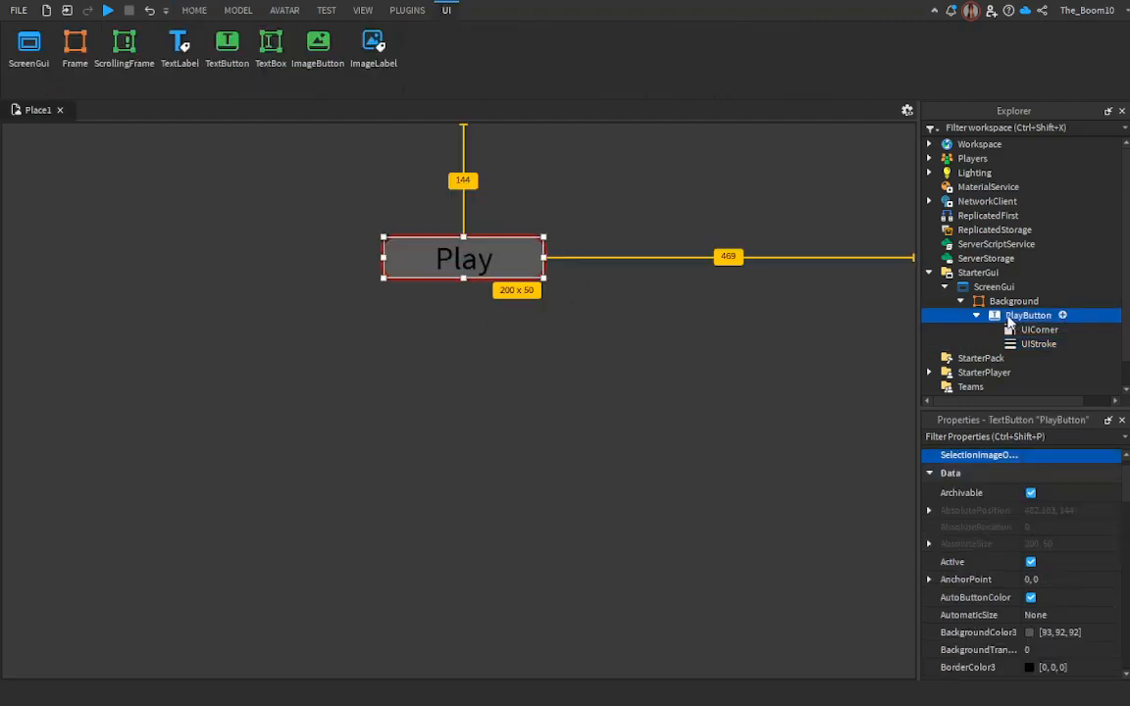
left_click(1010, 330)
left_click(1002, 331)
left_click(1003, 344)
left_click(1003, 331)
left_click(1000, 343)
left_click(999, 331)
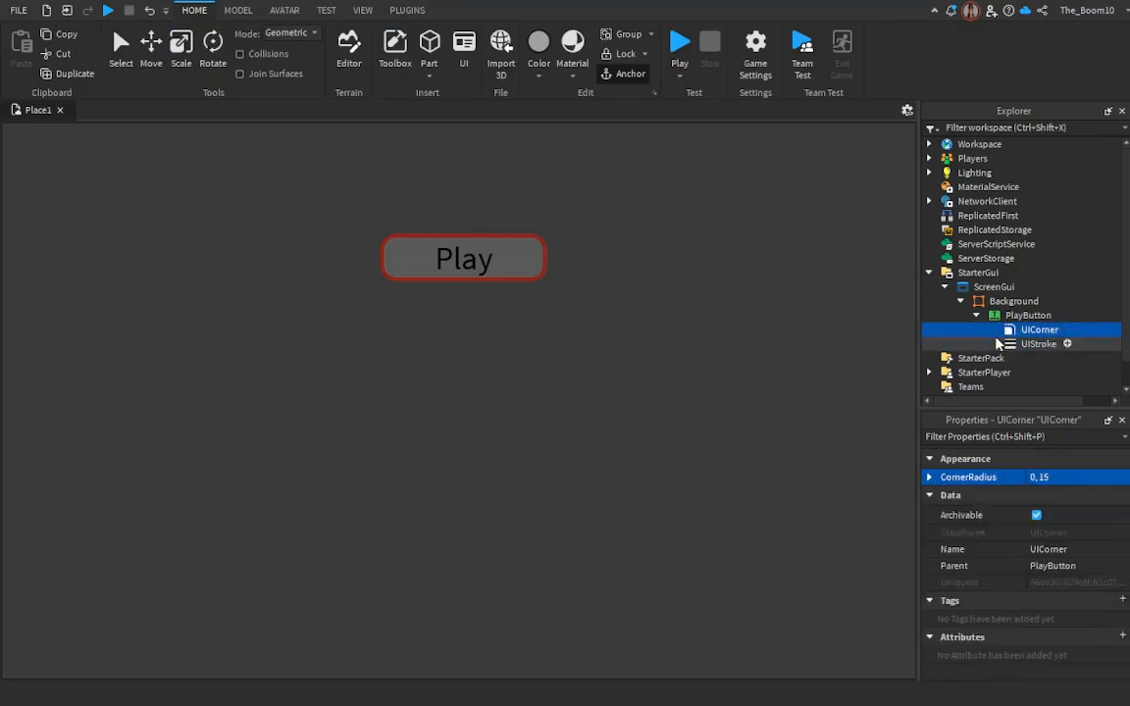
left_click(976, 314)
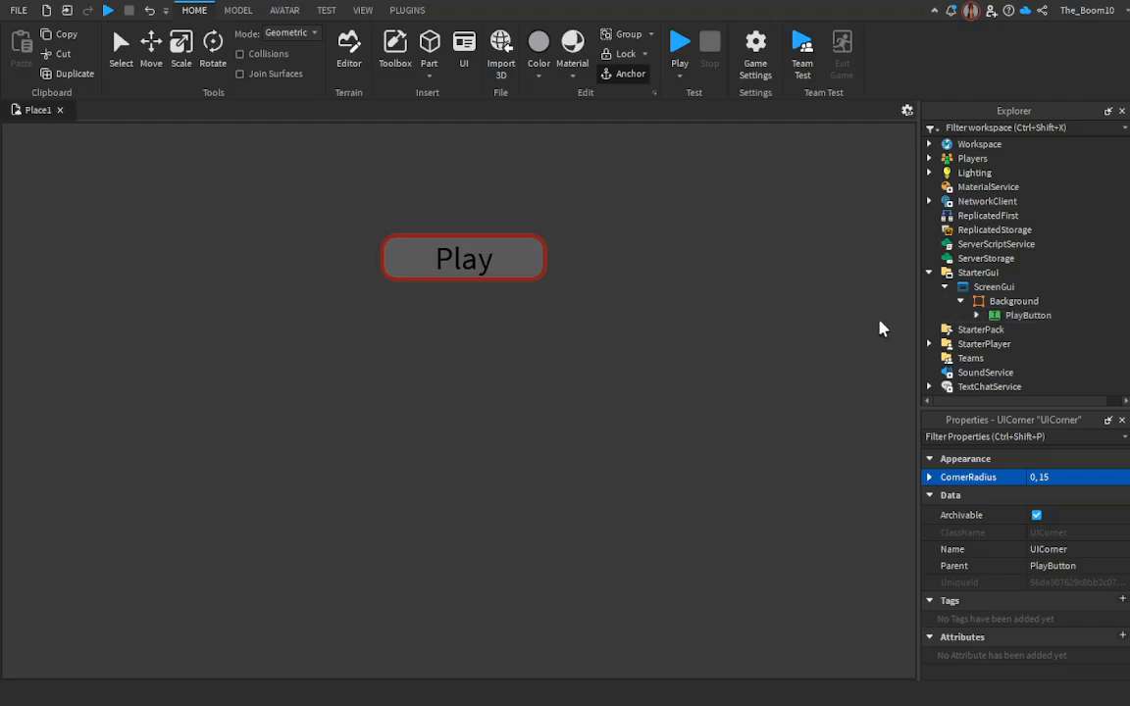
left_click(528, 261)
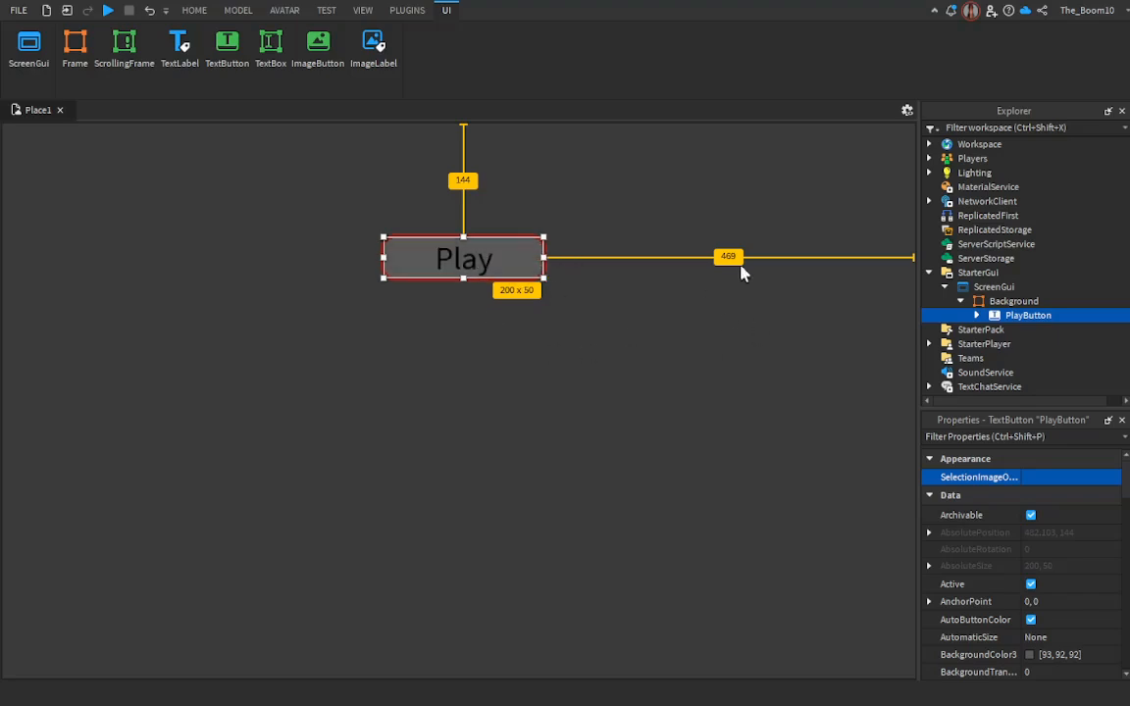
left_click(735, 332)
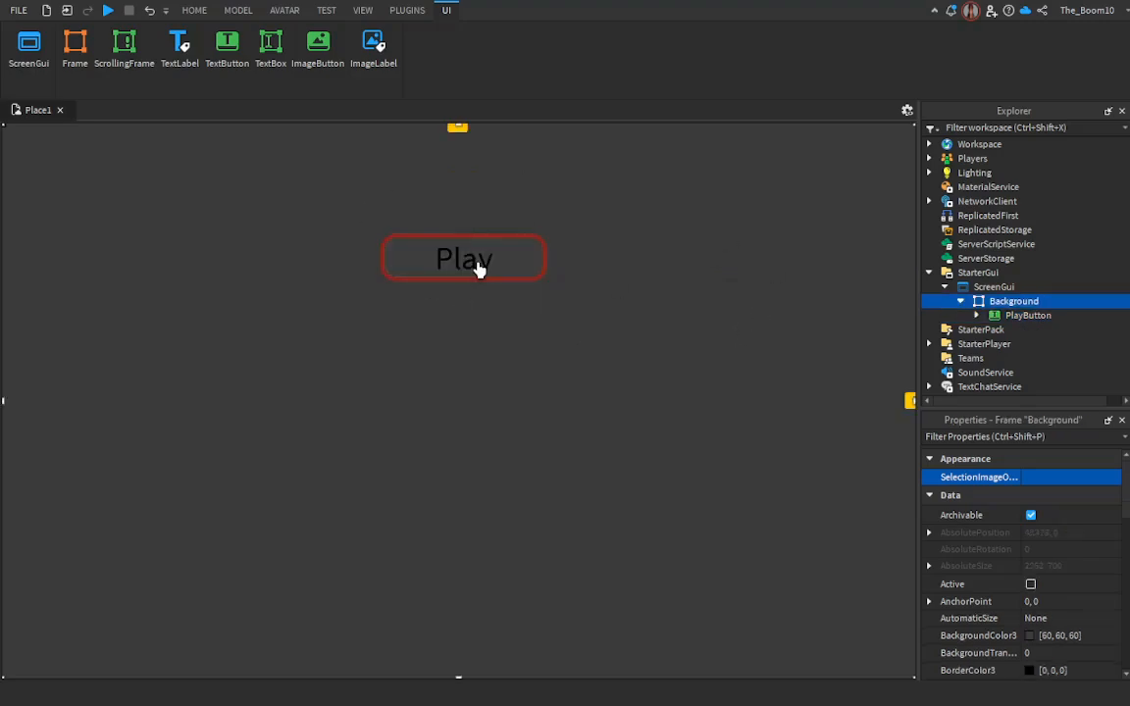
Step: Duplicate the PlayButton and place the copy directly below the original, about 221 pixels from the frame's top edge
left_click(514, 260)
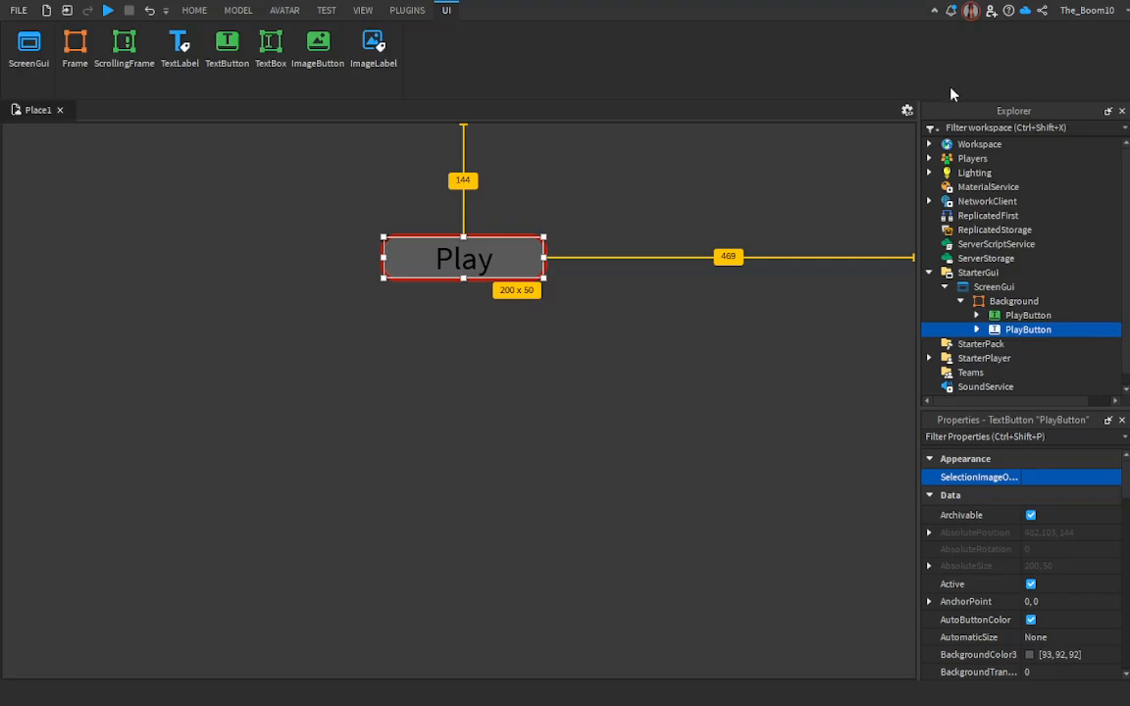
key("ctrl+d")
left_click_drag(454, 262, 465, 327)
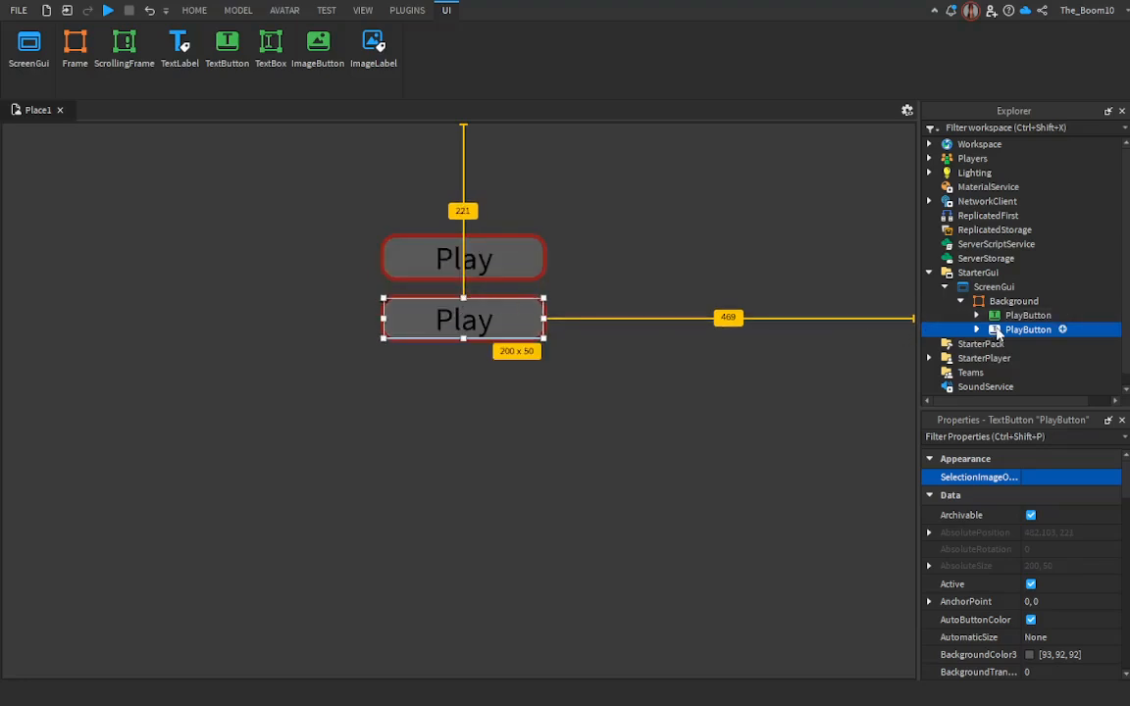
Step: Rename the duplicated button SettingsButton and change its displayed text to Settings
key("F2")
type("SettingsButton")
key("Return")
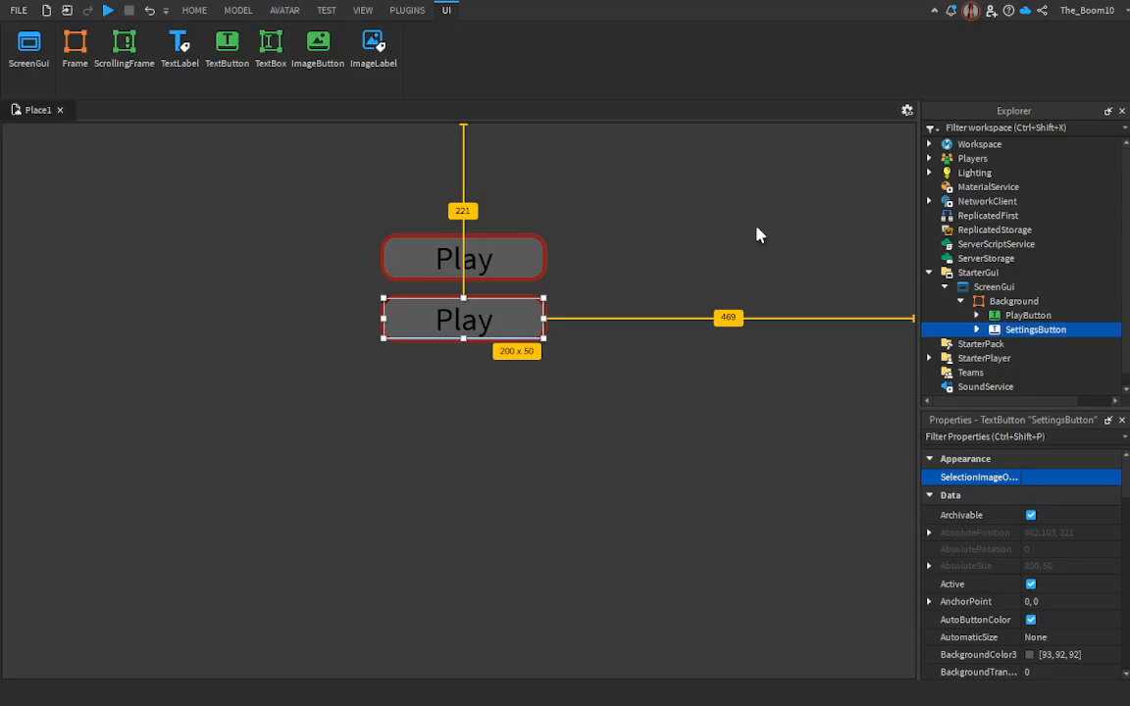
double_click(504, 320)
left_click_drag(500, 320, 424, 326)
type("S")
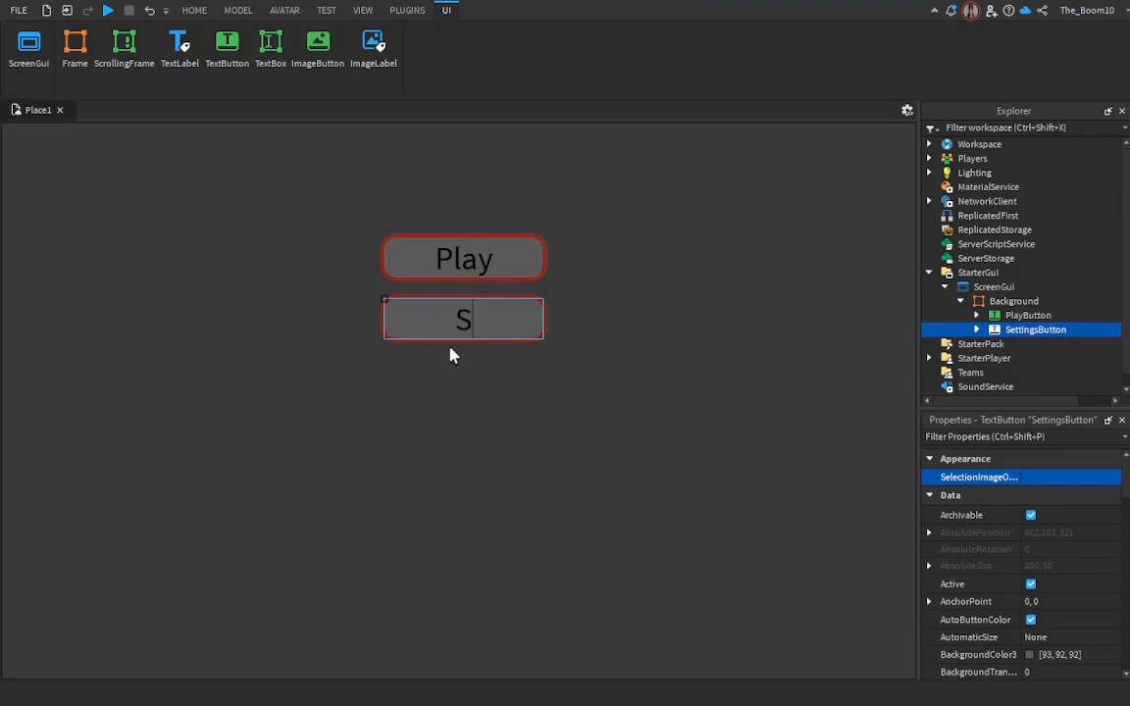
type("ettings")
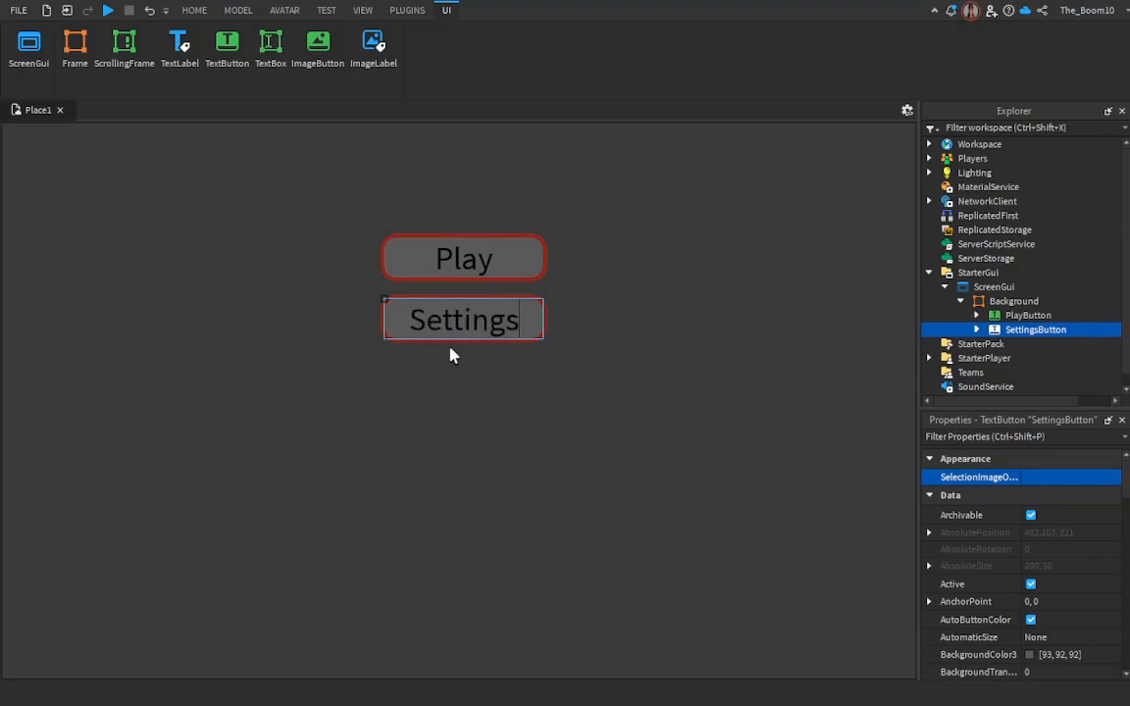
key("Return")
left_click(657, 323)
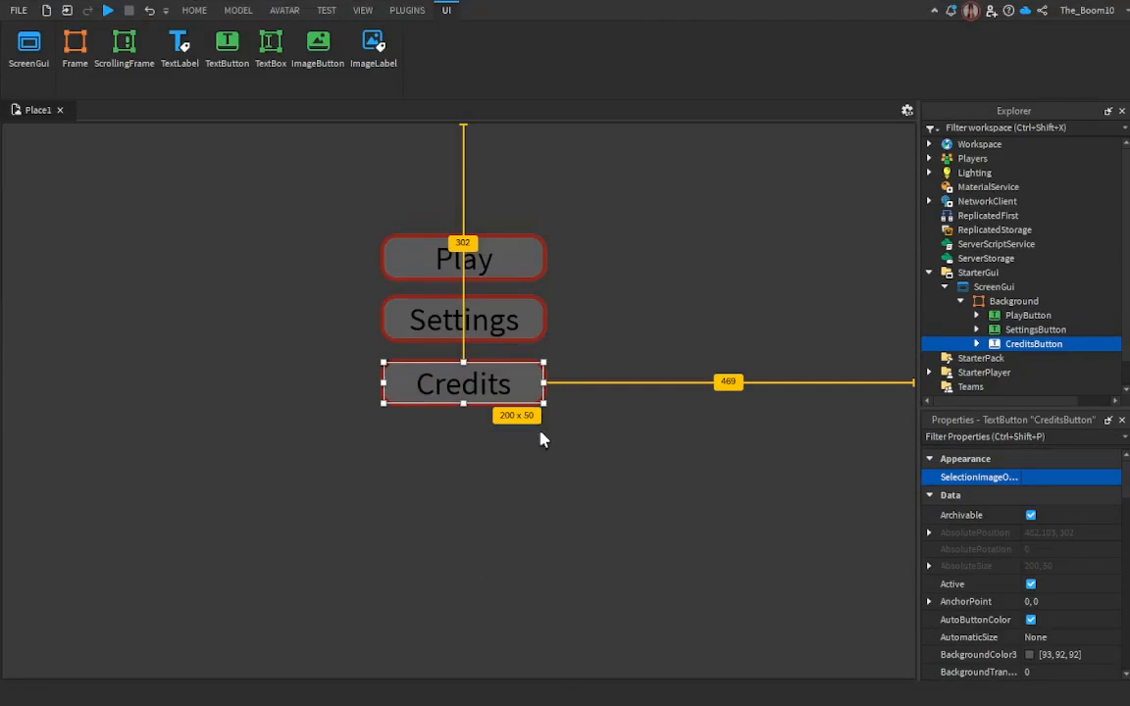
Step: Try moving the Play, Settings and Credits buttons into a column near the left edge of the Background frame
left_click(615, 345)
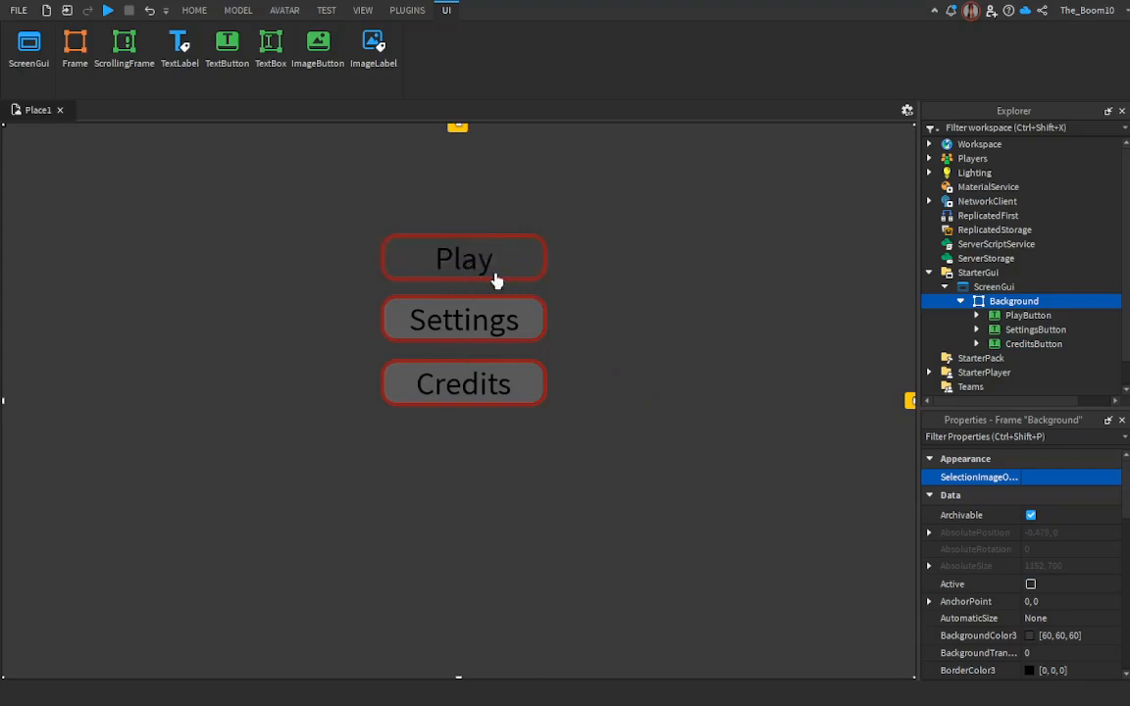
left_click_drag(453, 265, 160, 263)
left_click_drag(389, 305, 95, 315)
left_click_drag(455, 387, 156, 405)
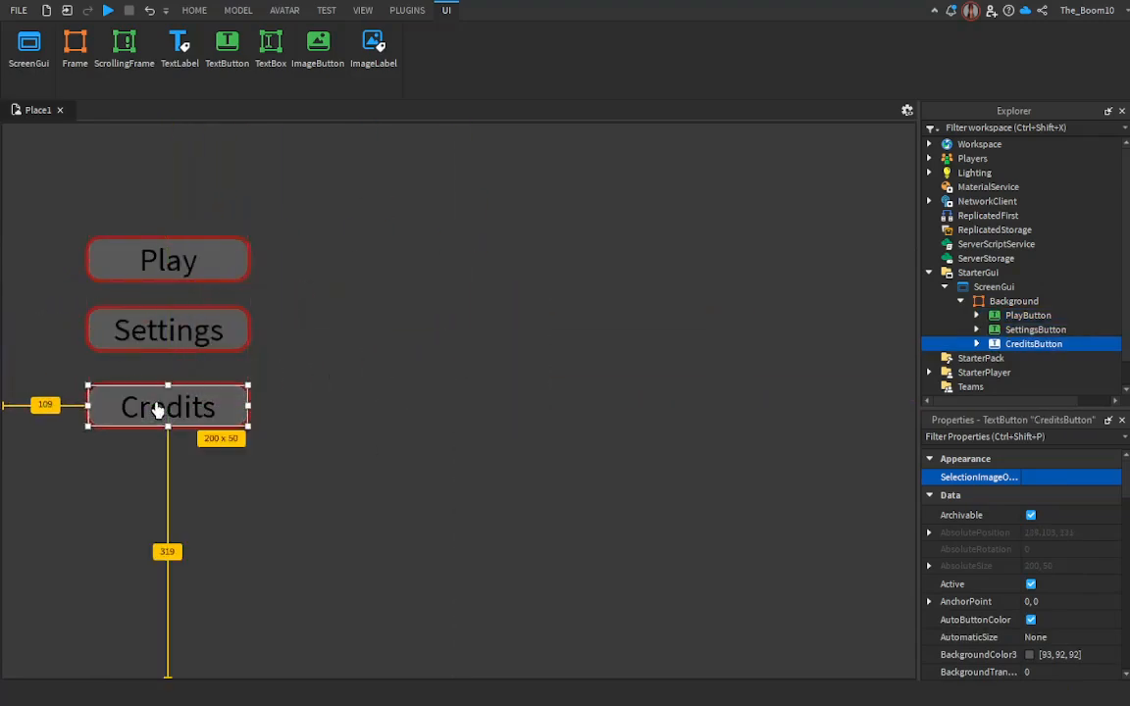
Step: Undo the moves of the Play, Settings and Credits buttons
left_click(148, 11)
left_click(148, 11)
left_click(148, 11)
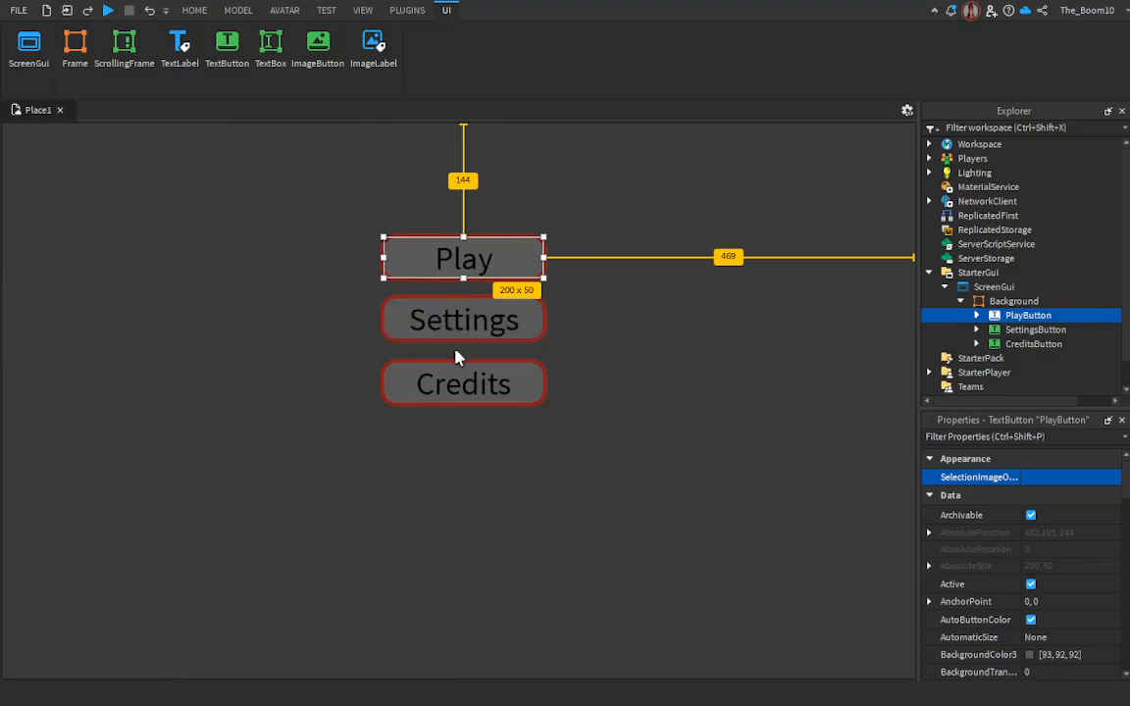
Step: Examine the ScreenGui hierarchy, including the UICorner and UIStroke objects nested in the PlayButton and CreditsButton
left_click(977, 287)
left_click(981, 302)
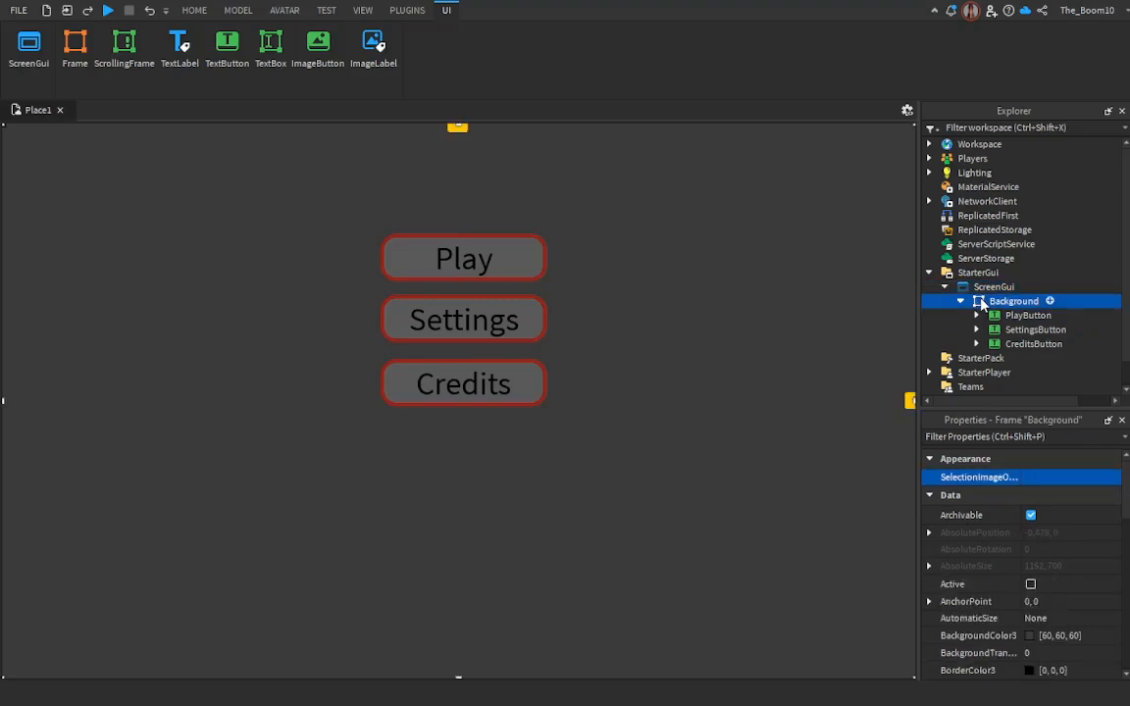
left_click(1025, 315)
left_click(995, 344)
left_click(976, 316)
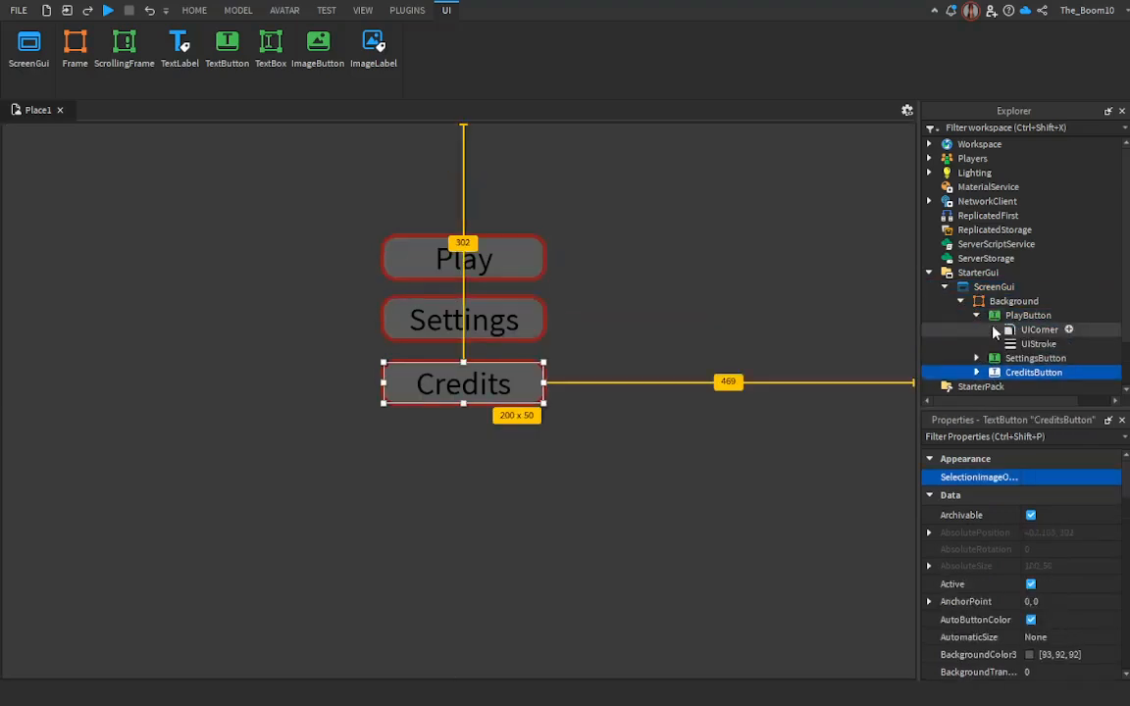
left_click(992, 330)
left_click(996, 343)
left_click(976, 316)
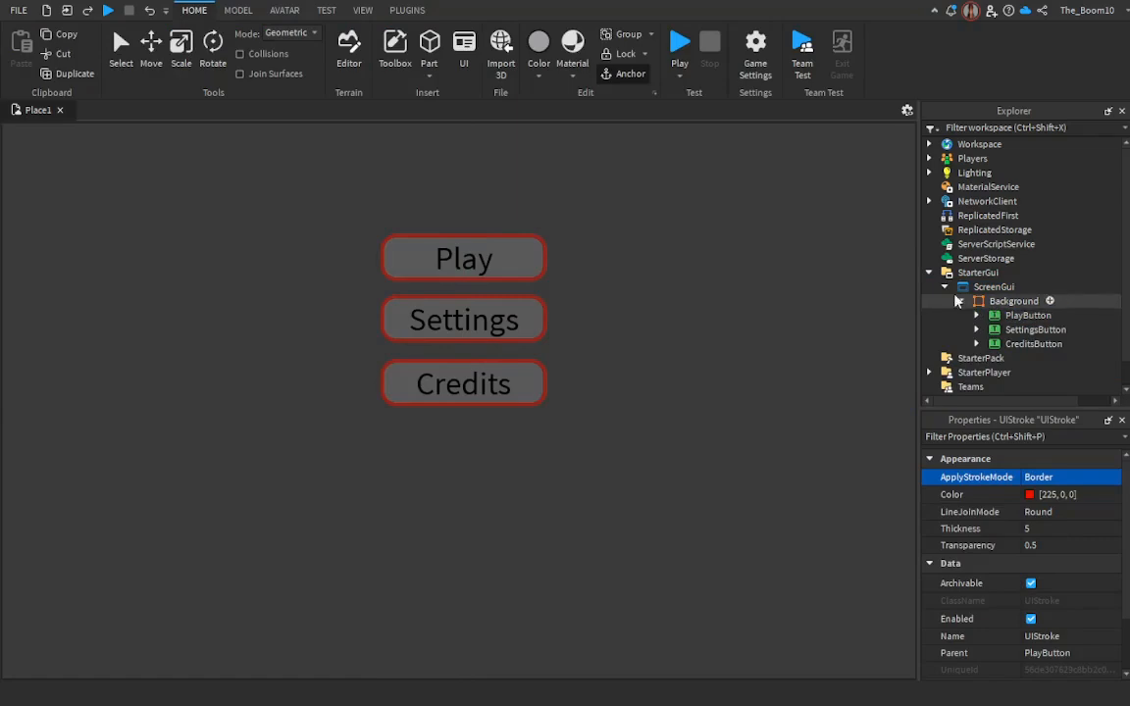
scroll(1039, 476, "down", 2)
scroll(1031, 528, "up", 1)
scroll(1031, 529, "up", 1)
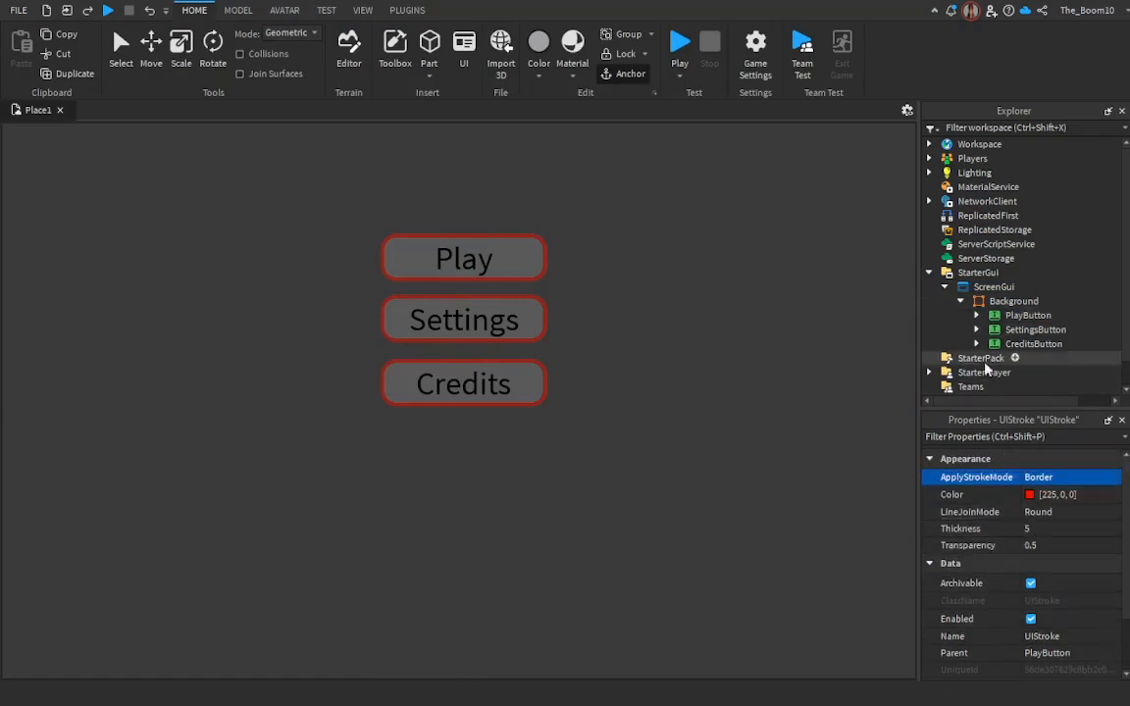
left_click(975, 345)
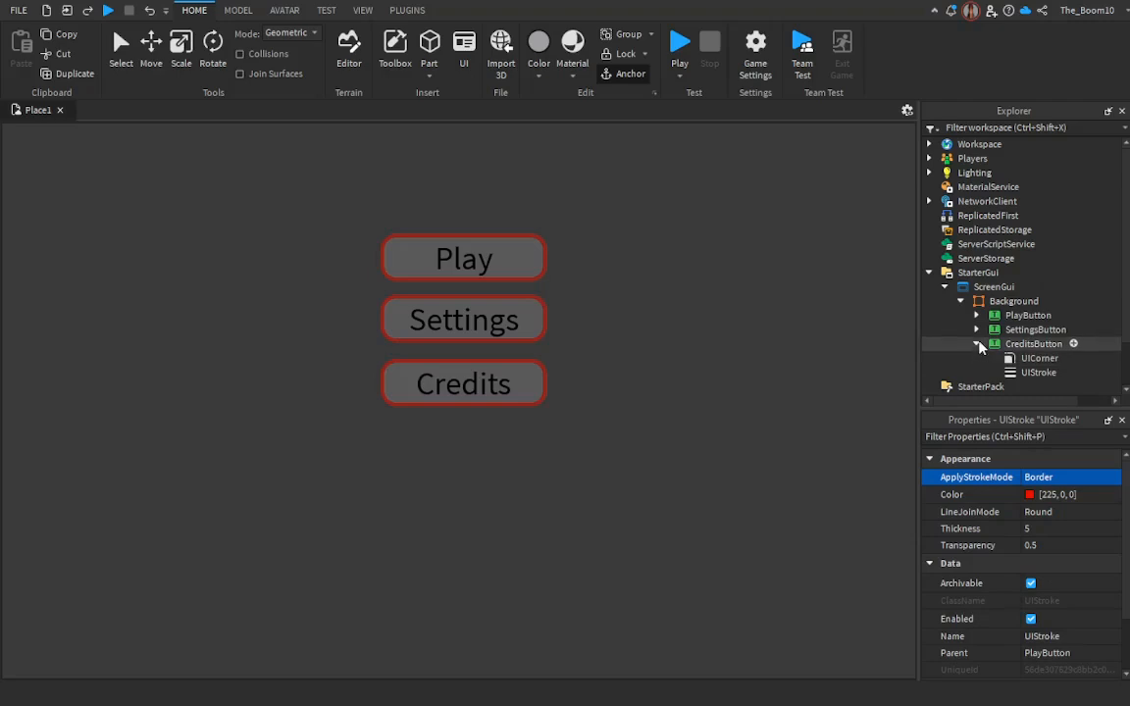
left_click(976, 344)
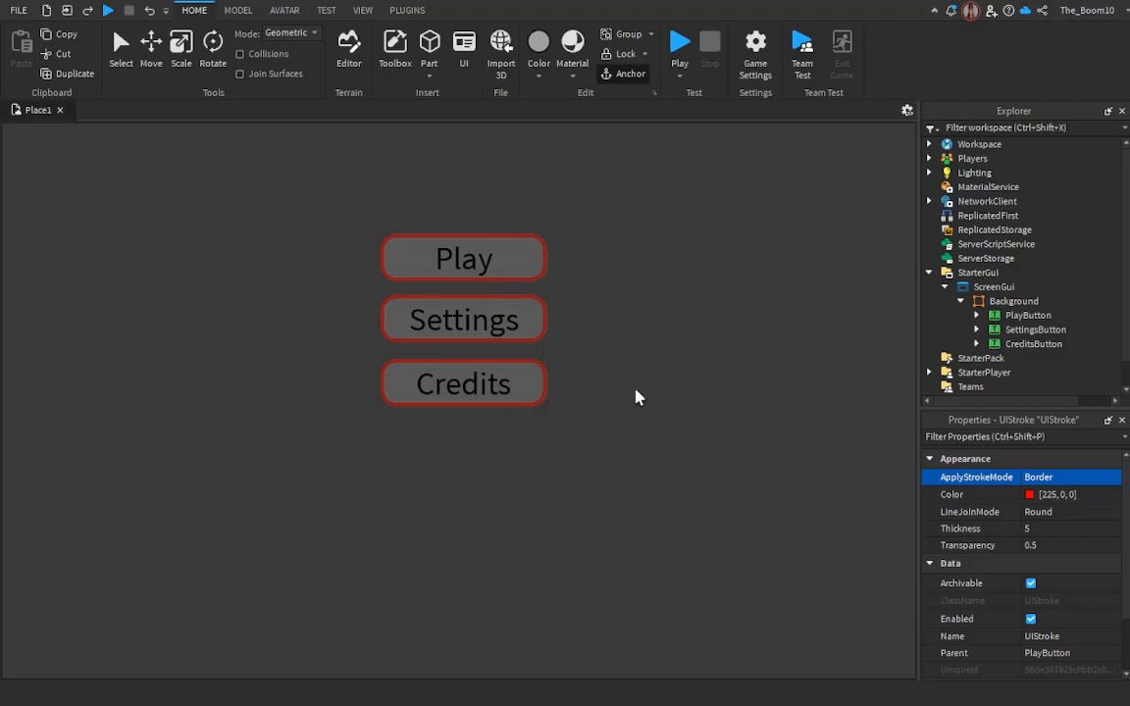
Step: Look over the Settings and Play buttons and the Background frame's properties
left_click(495, 335)
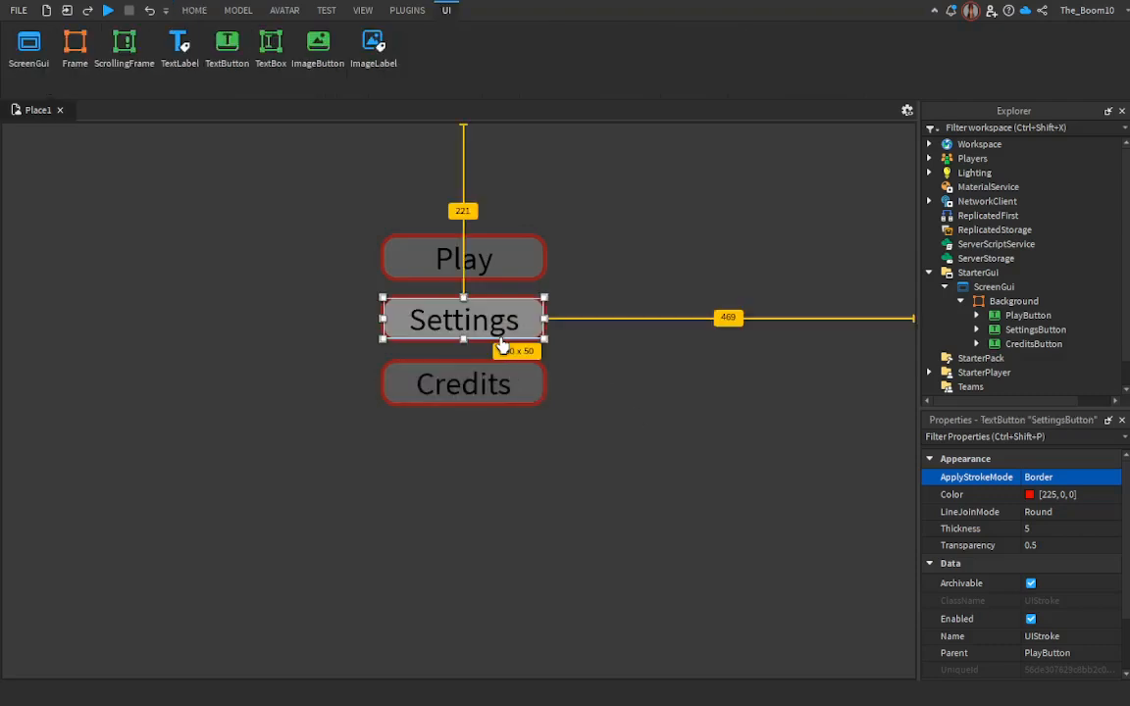
left_click(508, 266)
left_click(1013, 301)
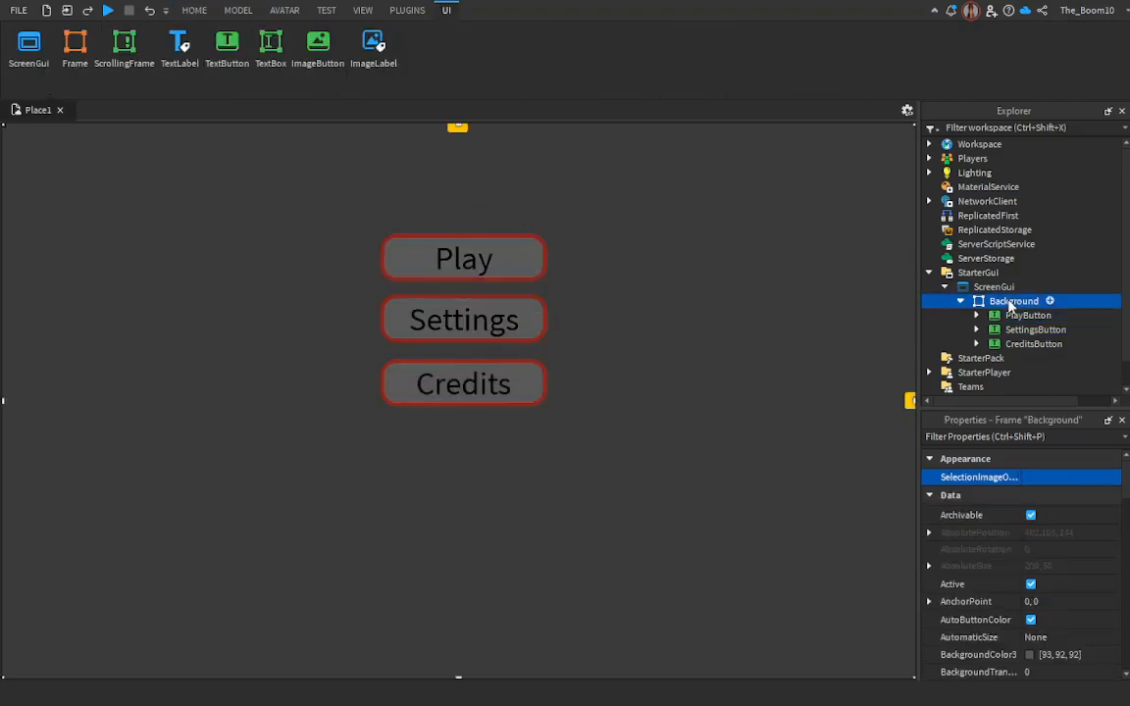
scroll(949, 527, "down", 4)
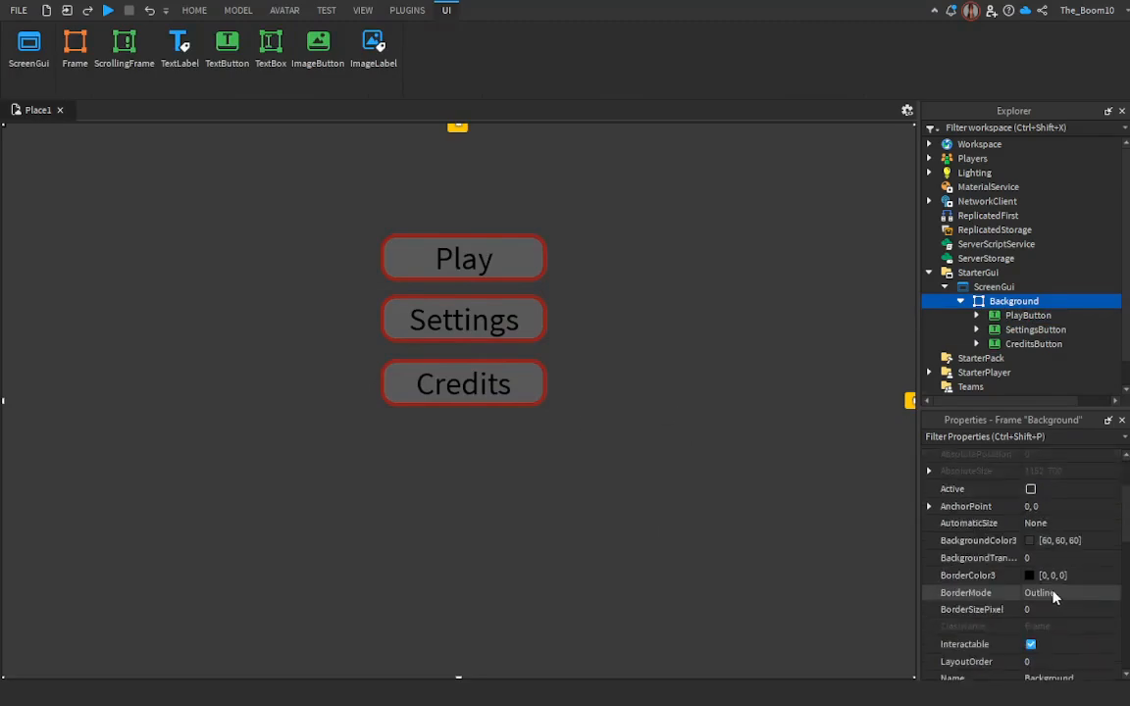
scroll(1055, 587, "up", 4)
key("Down")
key("Down")
key("Down")
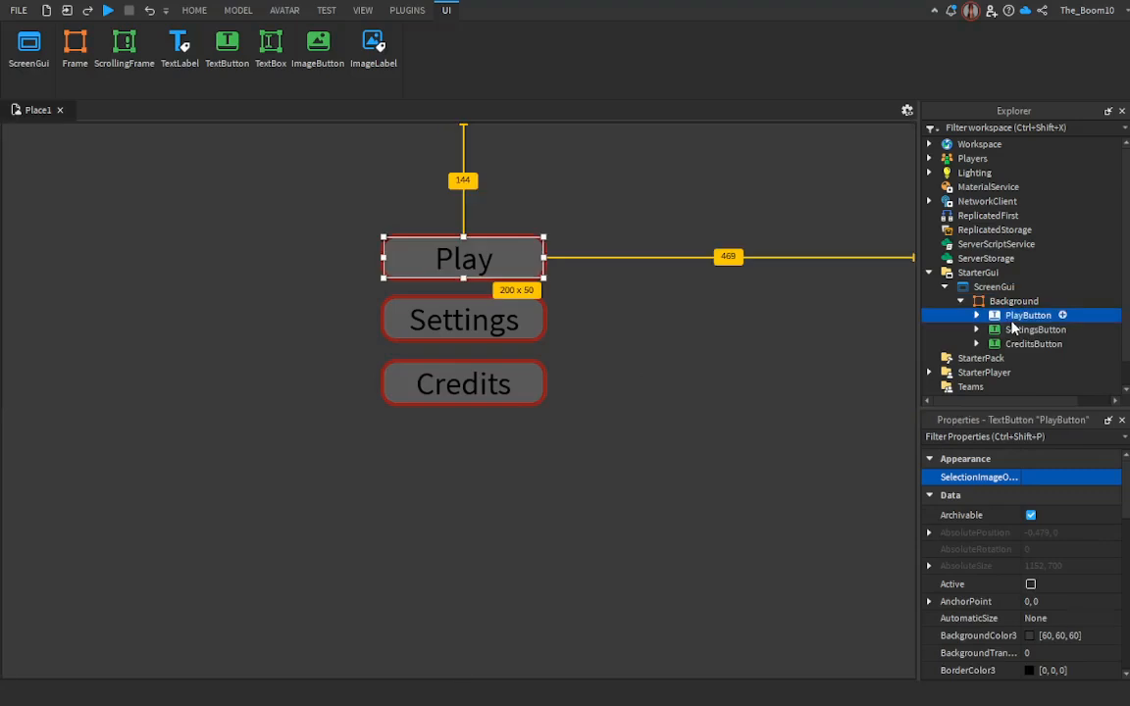
key("Up")
key("Up")
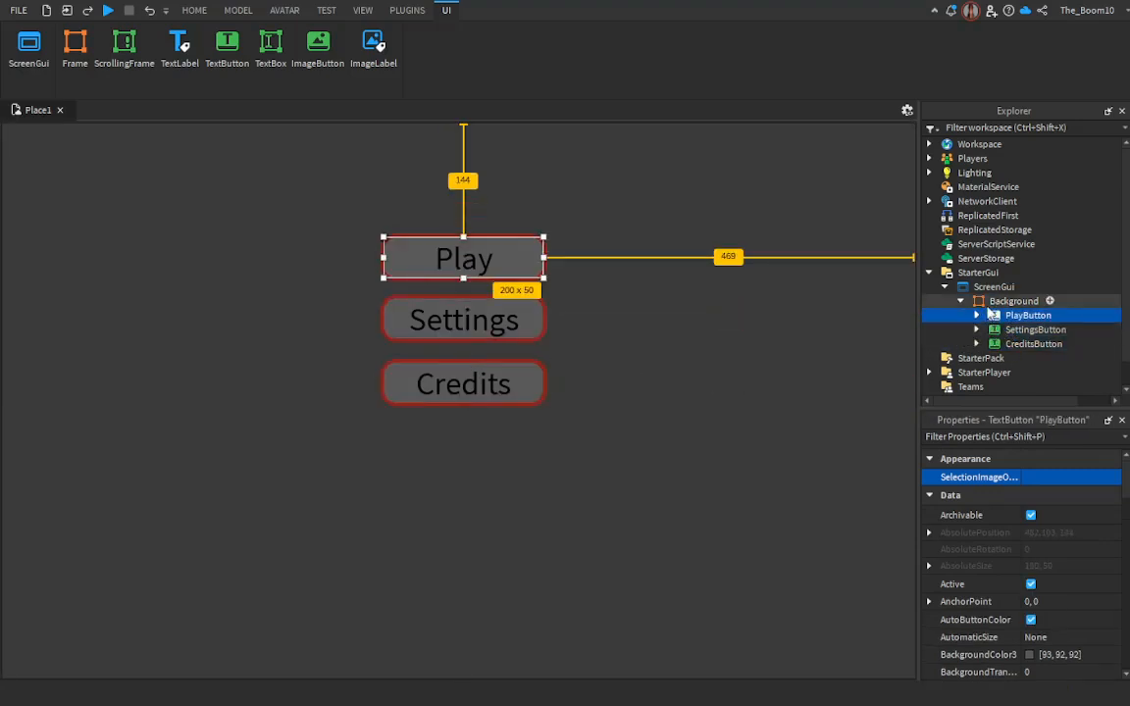
left_click(989, 306)
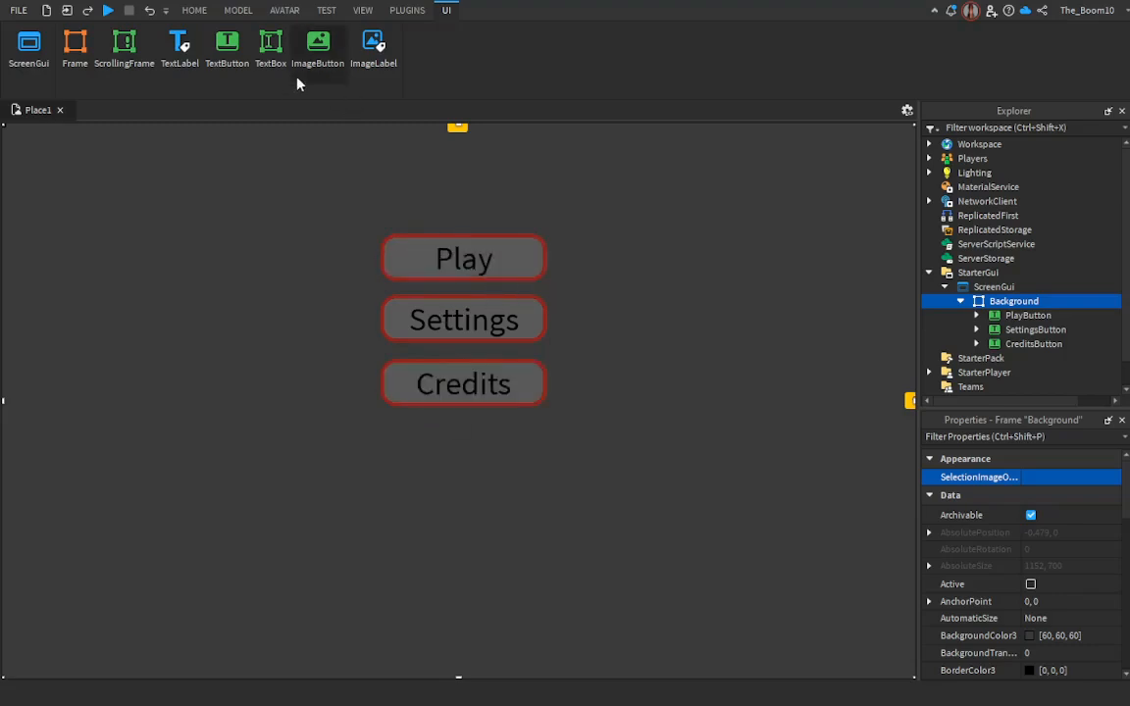
Step: Playtest the place to check the menu on screen, try the Play button, and stop the test
left_click(194, 10)
left_click(681, 57)
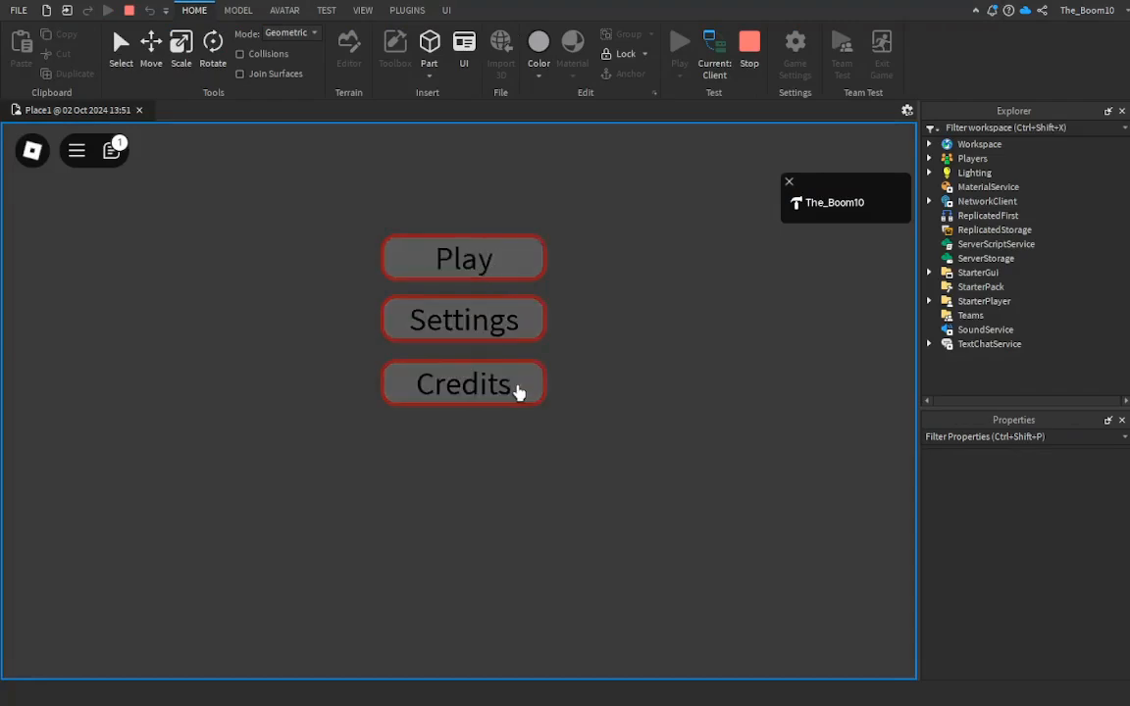
left_click(463, 248)
left_click(749, 44)
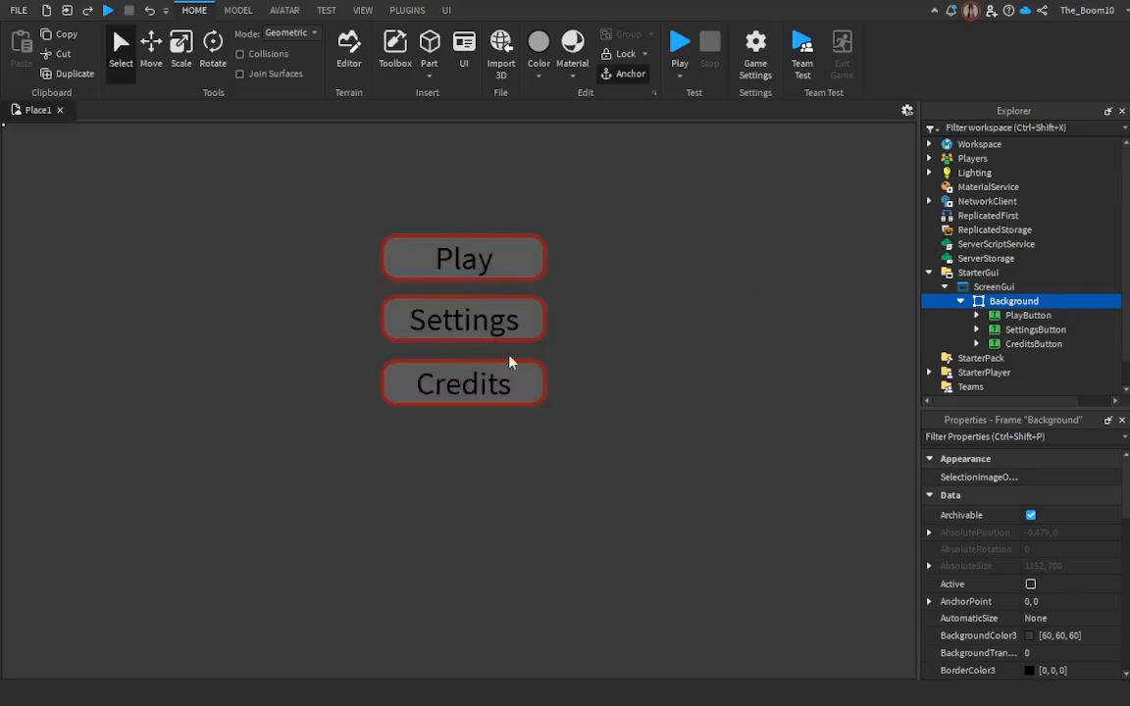
Step: Change the PlayButton's UIStroke color to a warm gray, 158, 154, 148
left_click(976, 315)
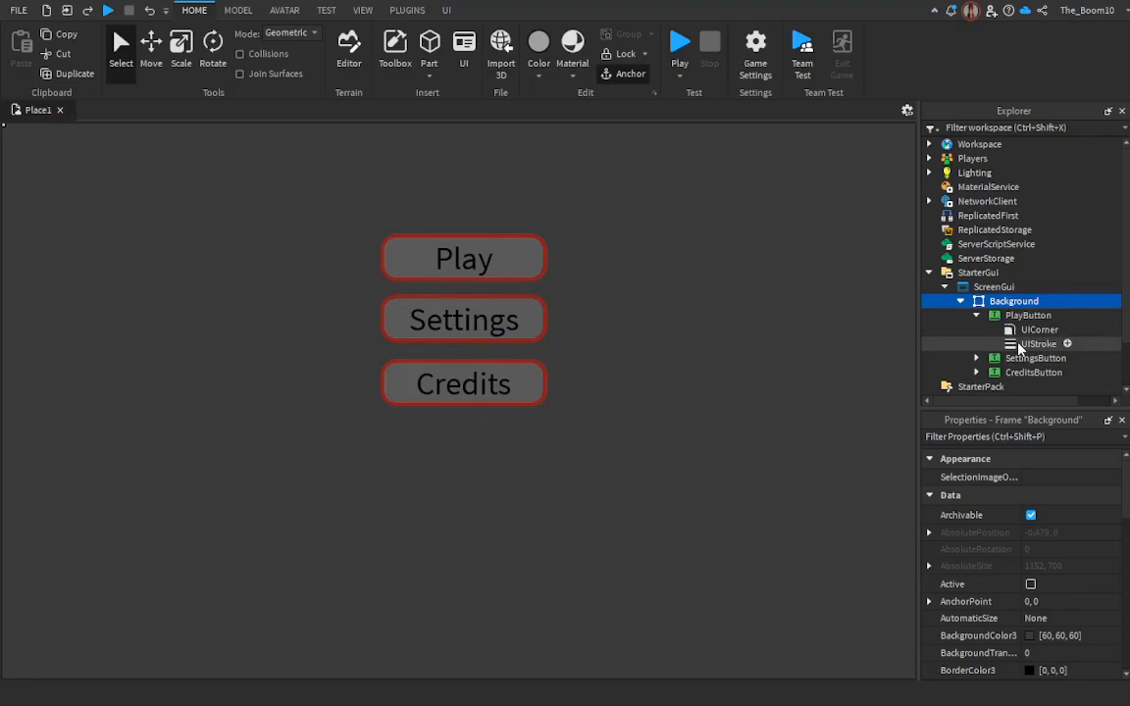
left_click(1038, 343)
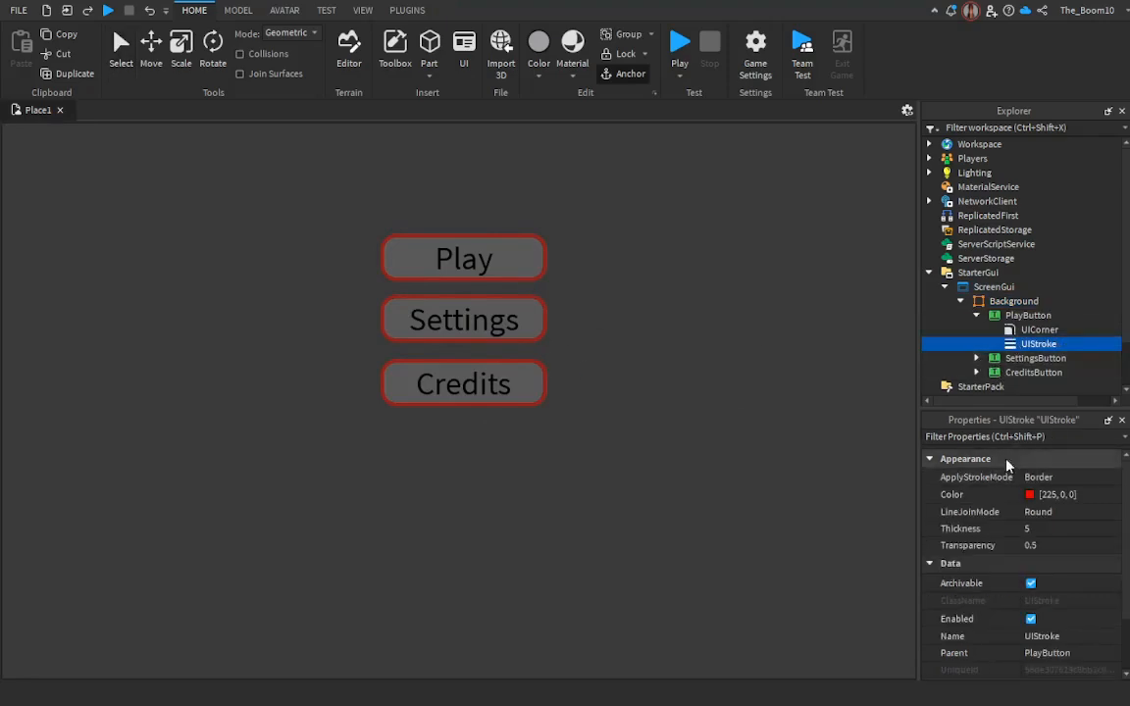
left_click(1023, 497)
left_click(687, 311)
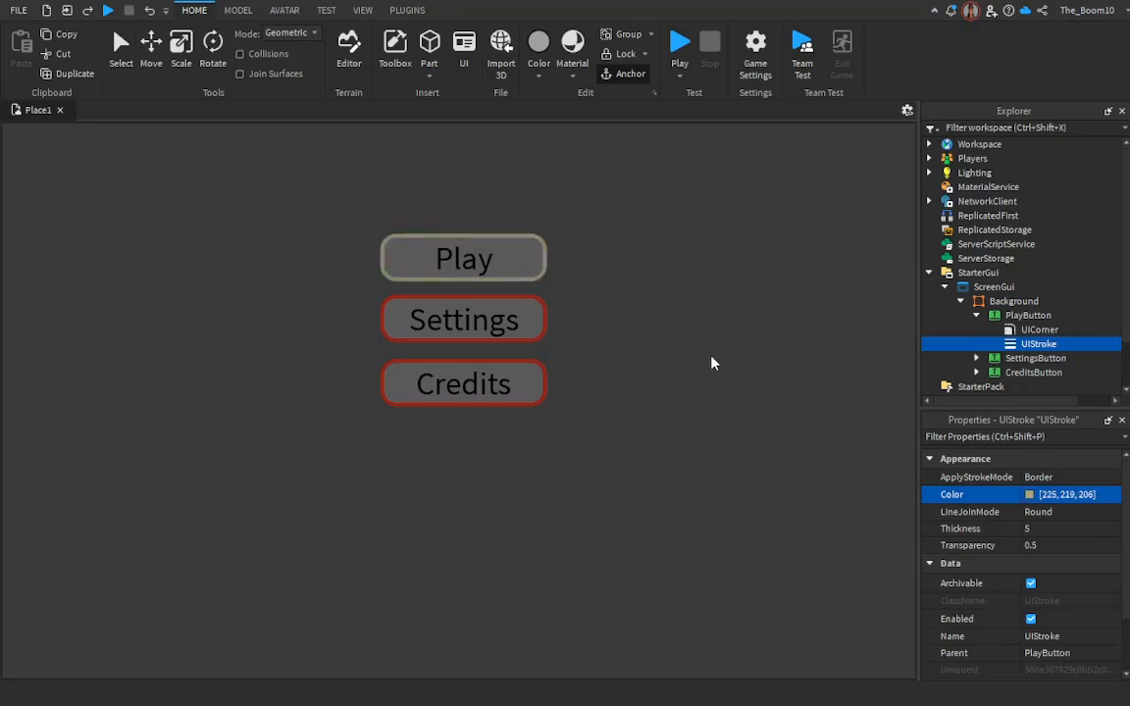
left_click(751, 278)
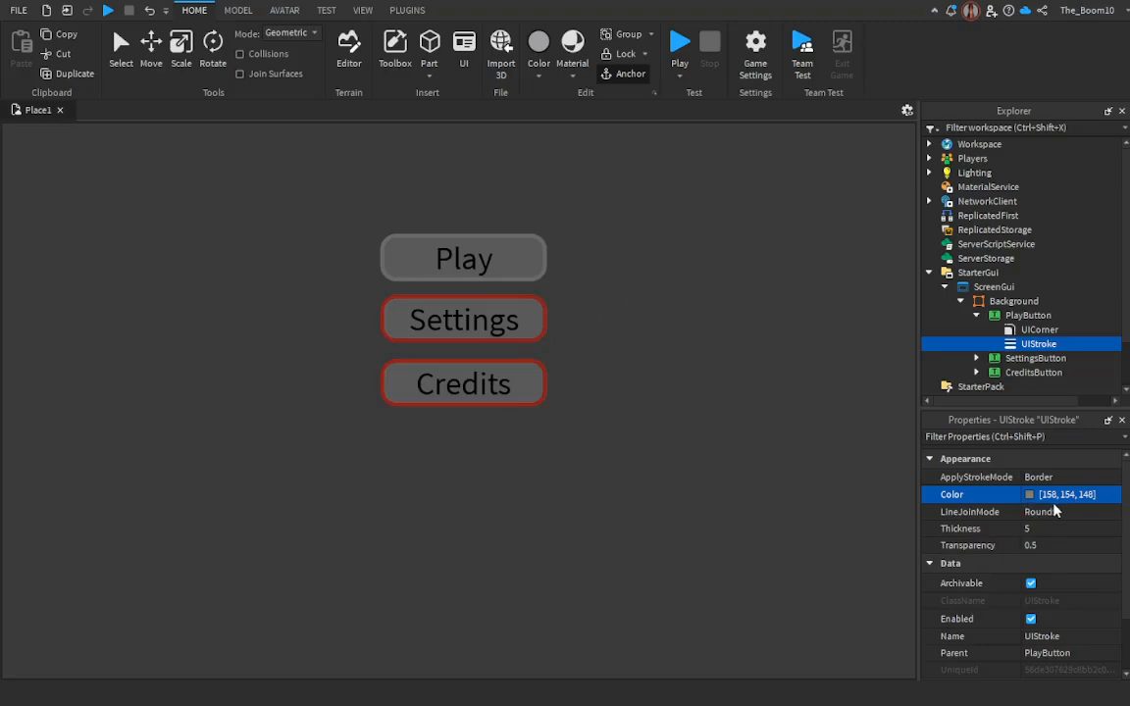
Step: Copy the PlayButton's stroke color 158, 154, 148 to the UIStroke of the SettingsButton
left_click(1077, 497)
key("ctrl+c")
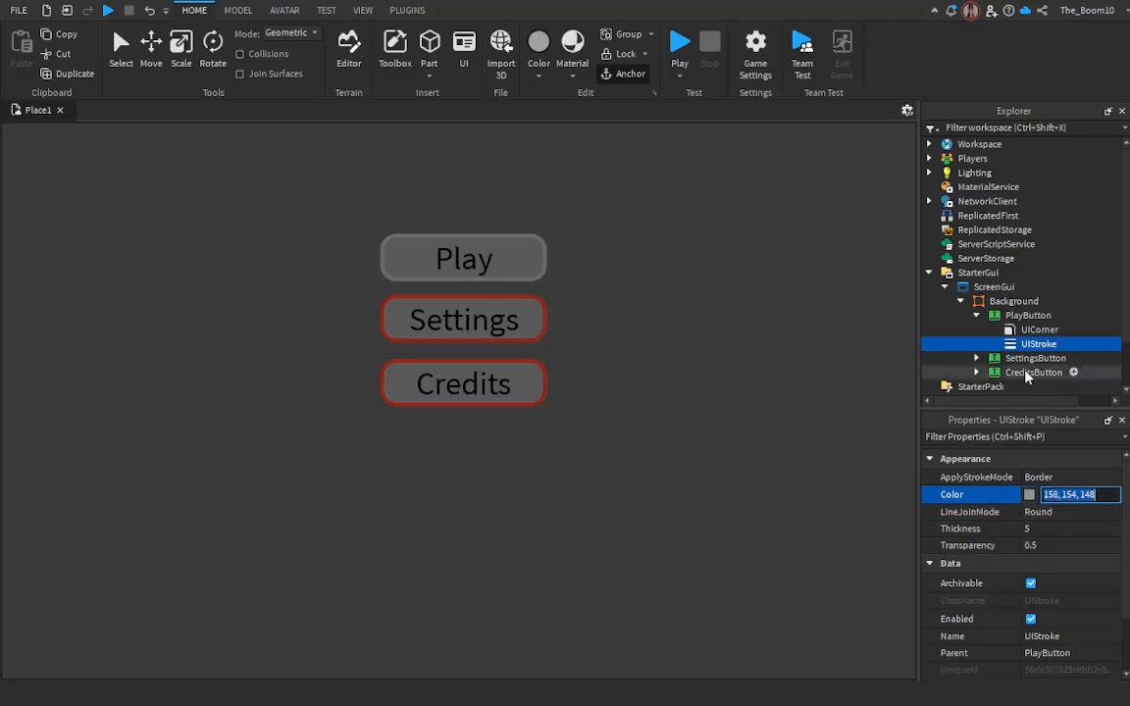
scroll(971, 343, "down", 2)
left_click(977, 318)
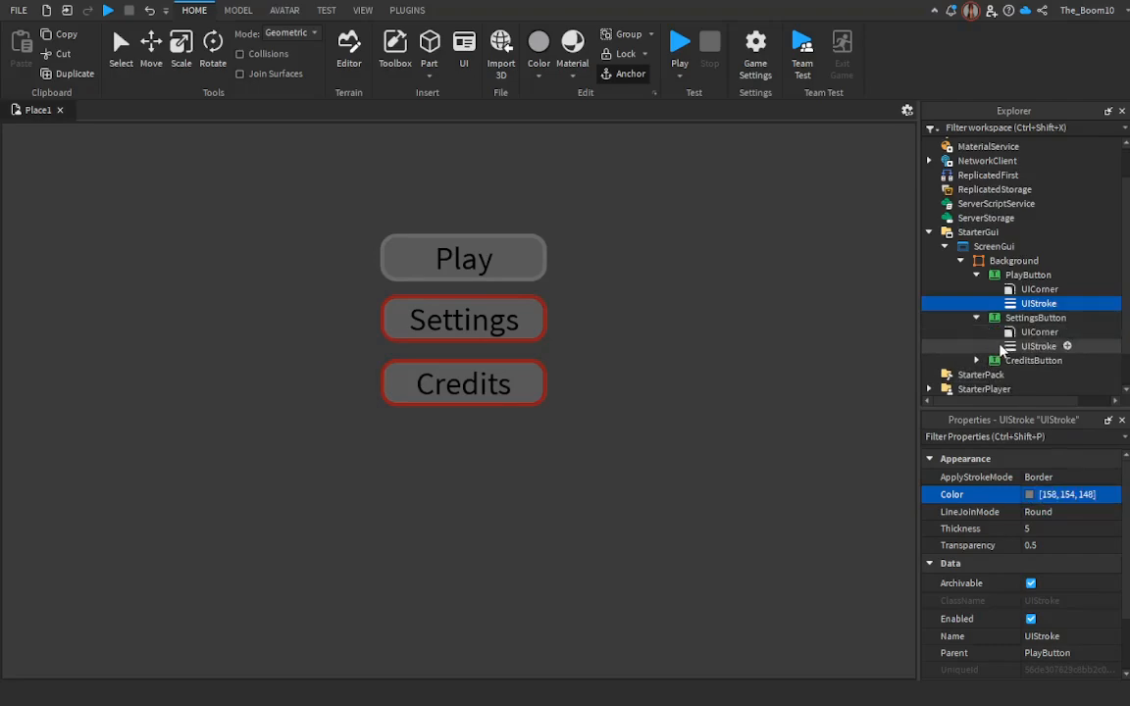
left_click(1032, 347)
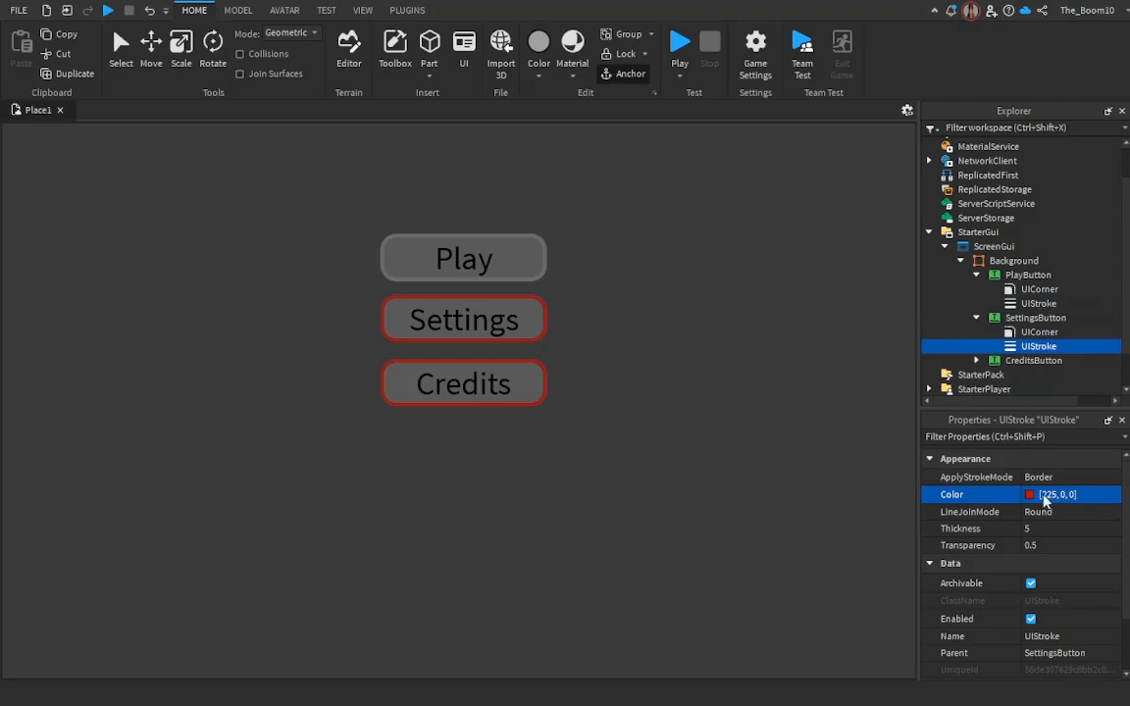
left_click(1066, 496)
key("ctrl+v")
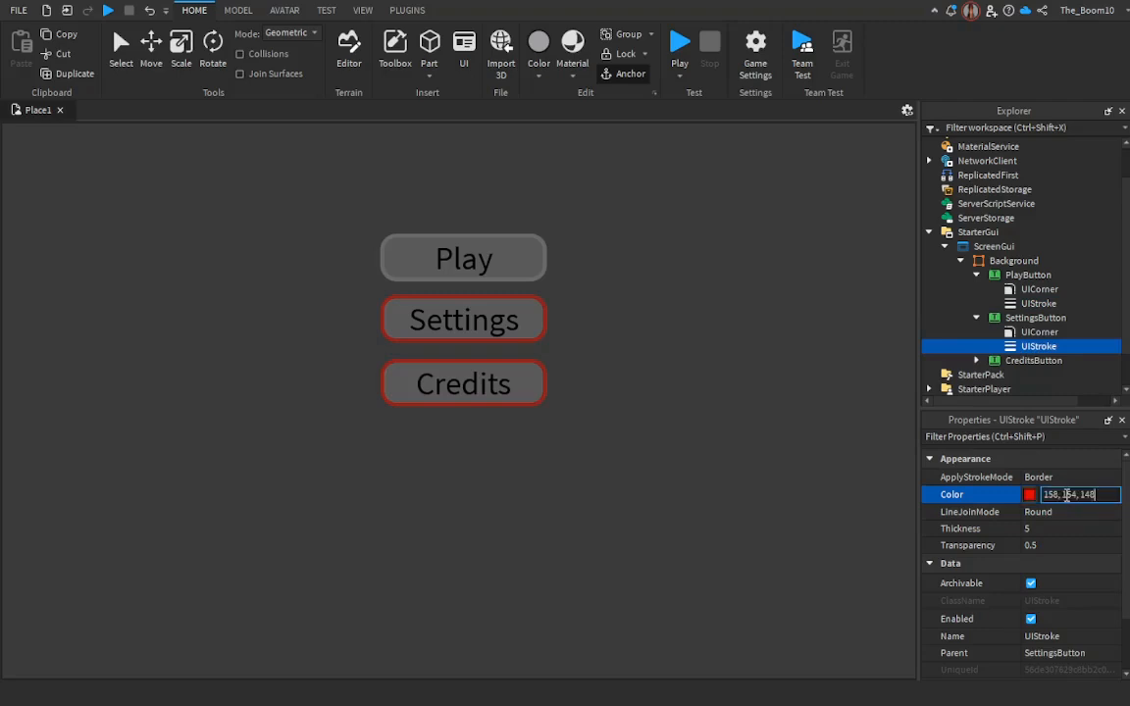
key("Return")
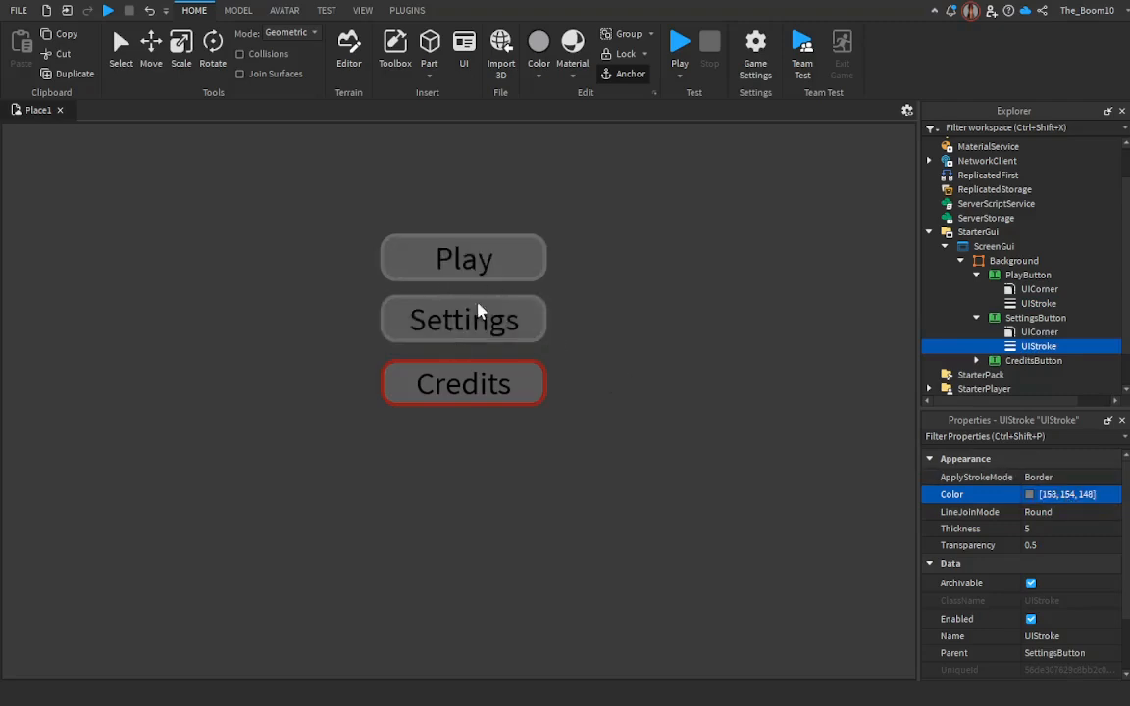
Step: Set the UIStroke color of the CreditsButton to 158, 154, 148 as well
scroll(1030, 304, "down", 1)
left_click(976, 319)
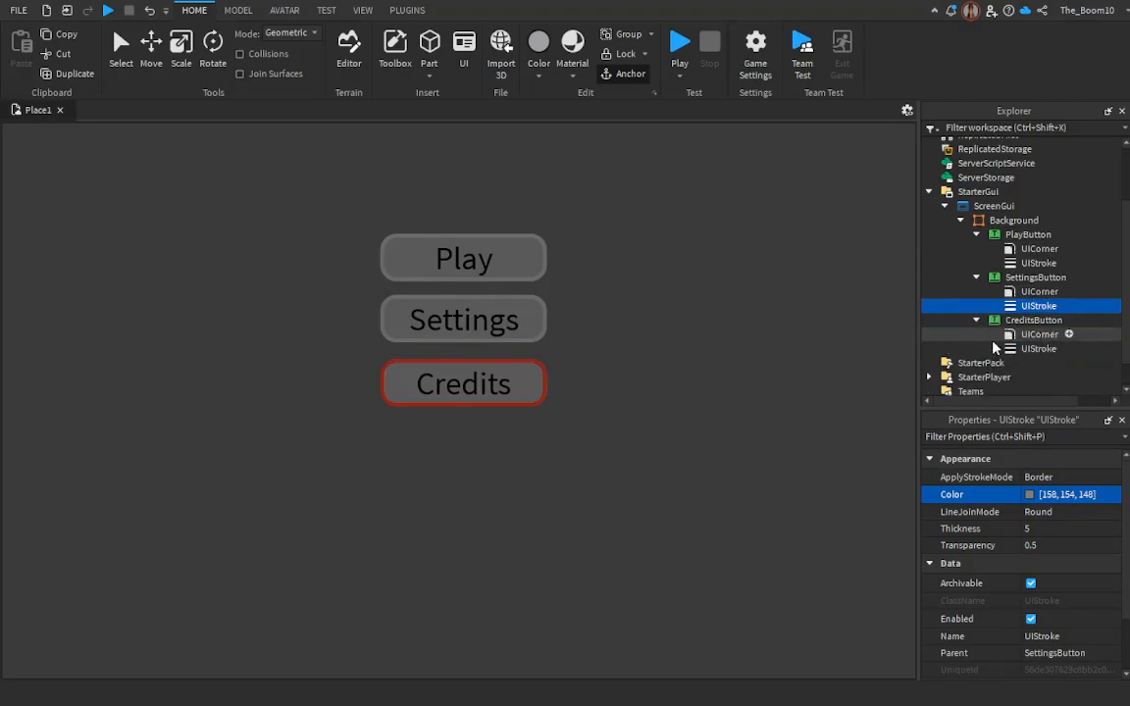
left_click(1038, 349)
left_click(1050, 495)
type("[158, 154, 148]")
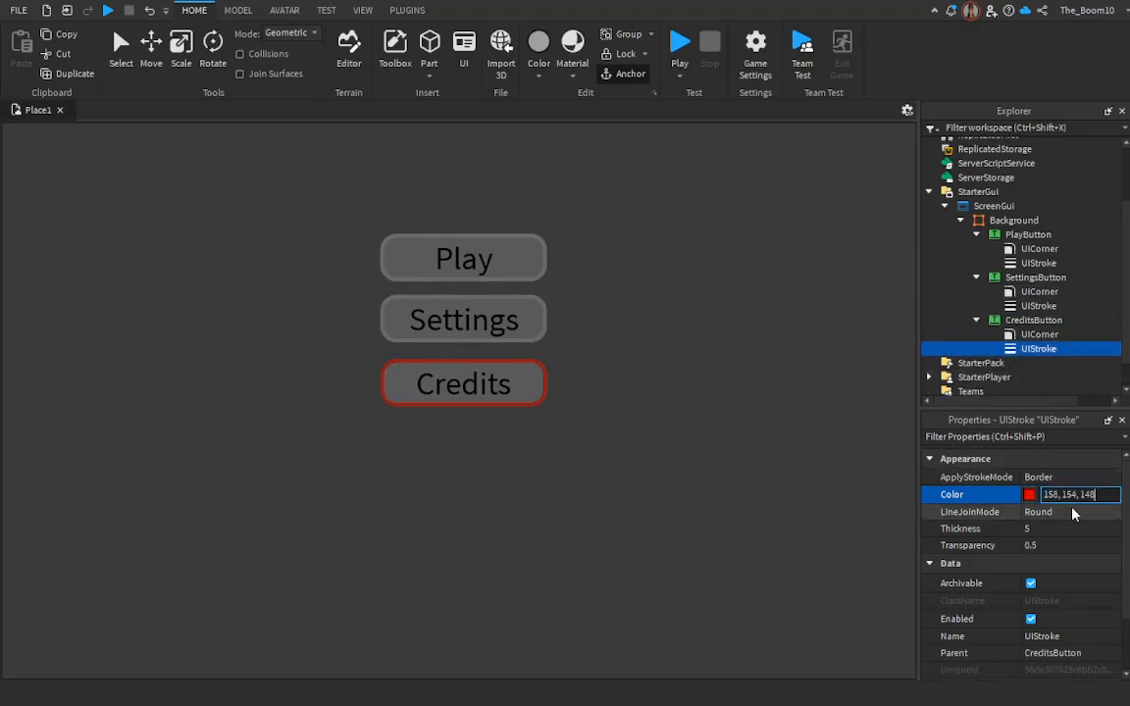
key("Return")
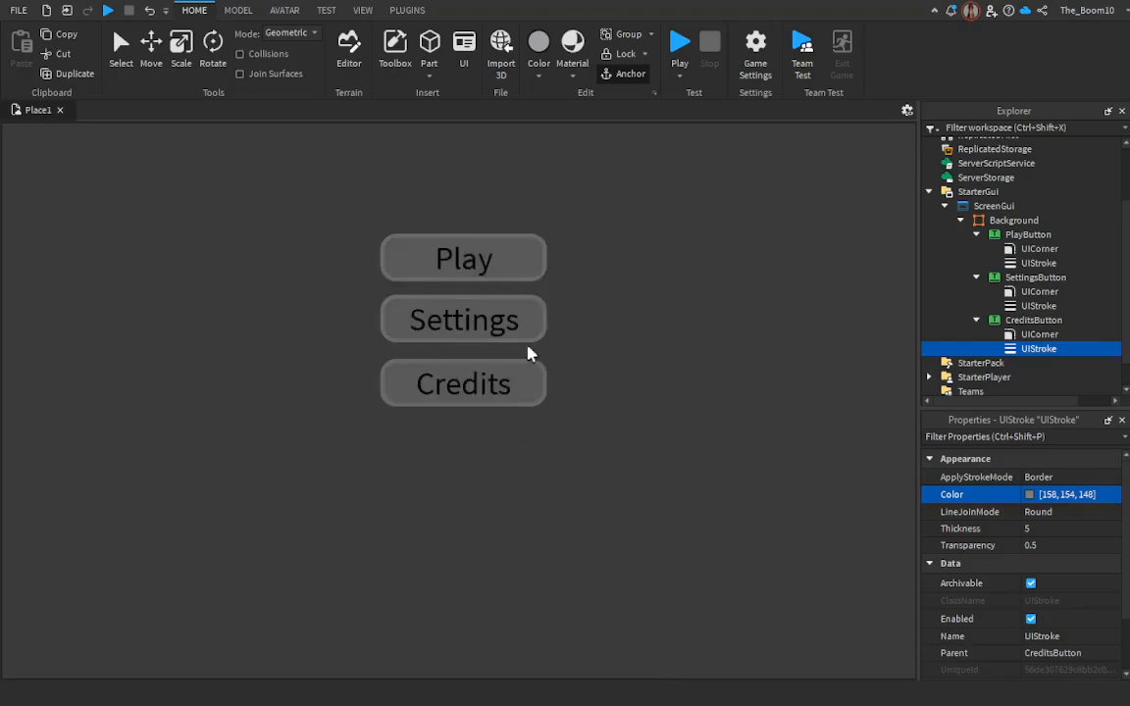
Step: Collapse the Play, Settings and Credits buttons in the object hierarchy and select the Background frame
left_click(976, 320)
left_click(976, 278)
left_click(976, 260)
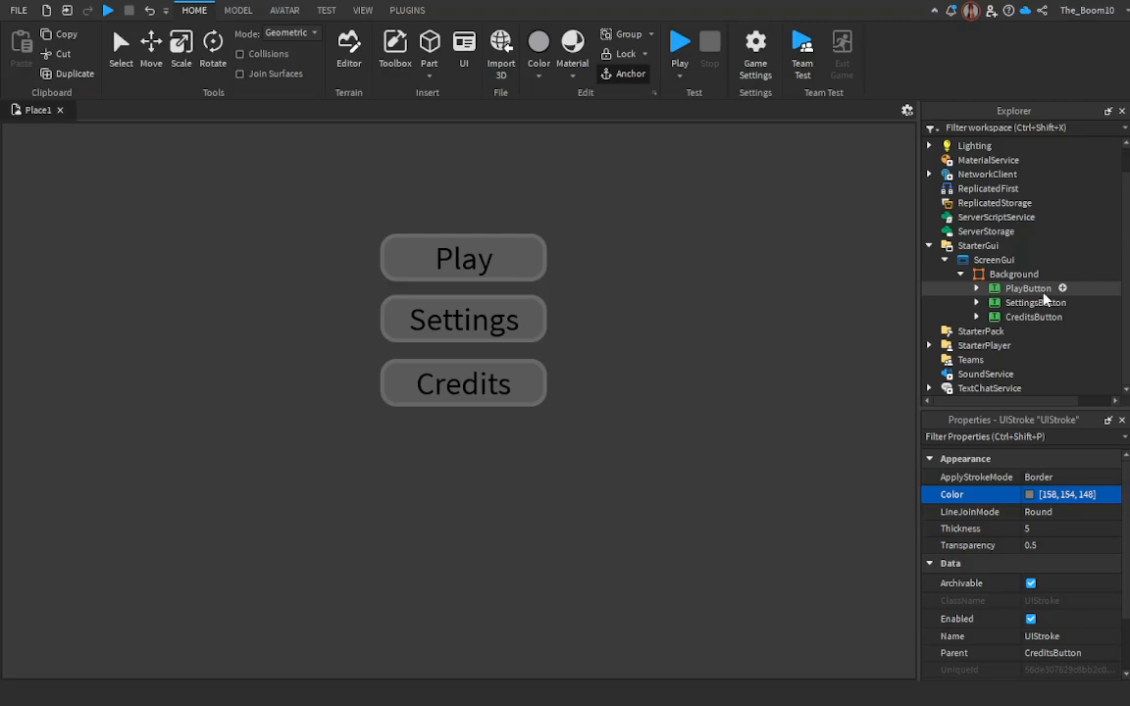
left_click(961, 276)
left_click(961, 301)
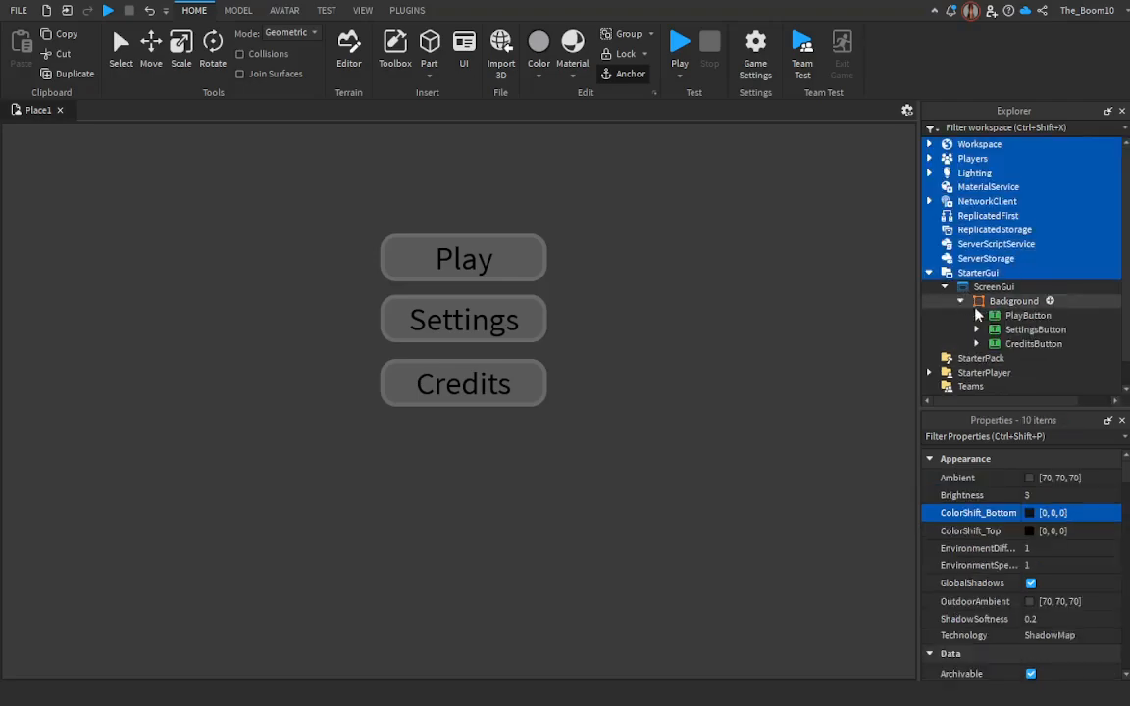
left_click(973, 303)
scroll(1001, 266, "down", 1)
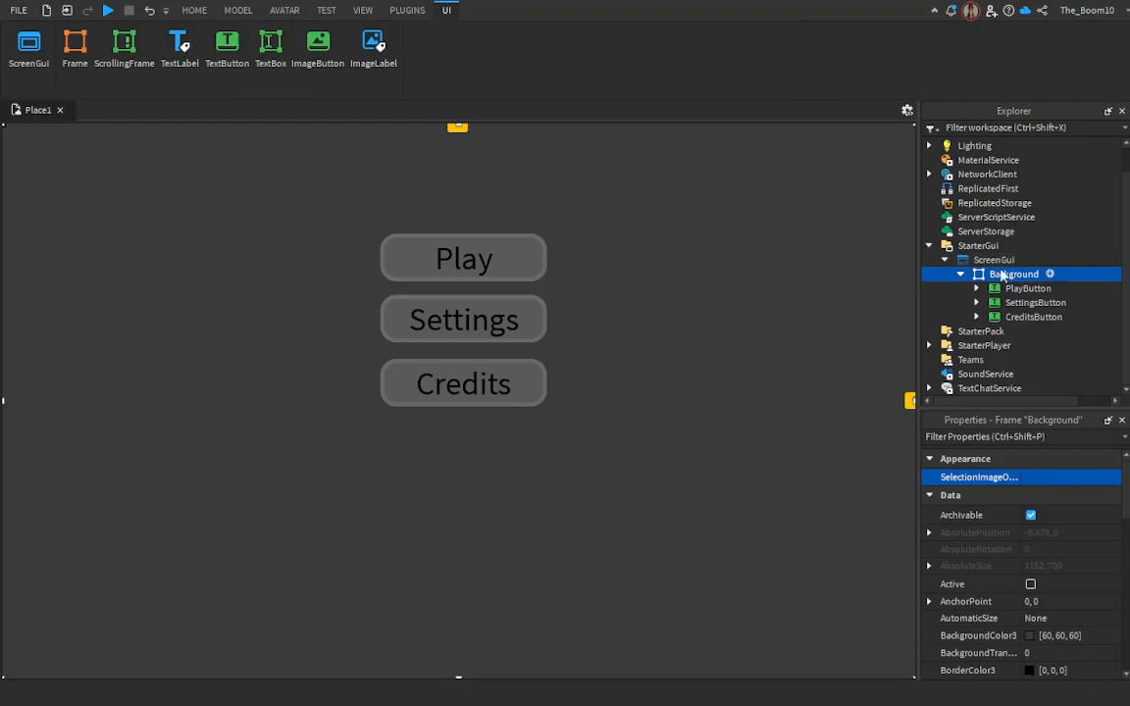
Step: Review the restyled Play, Settings and Credits buttons one by one, ending with the Background frame selected
left_click(503, 268)
left_click(504, 322)
left_click(506, 372)
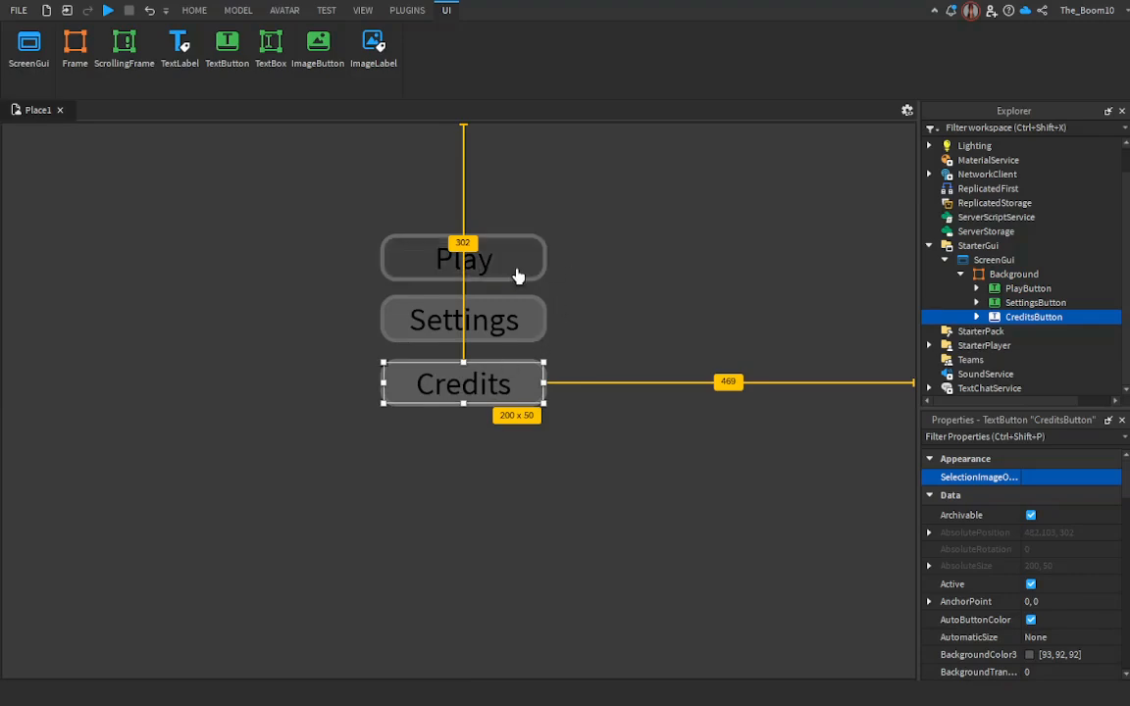
left_click(644, 253)
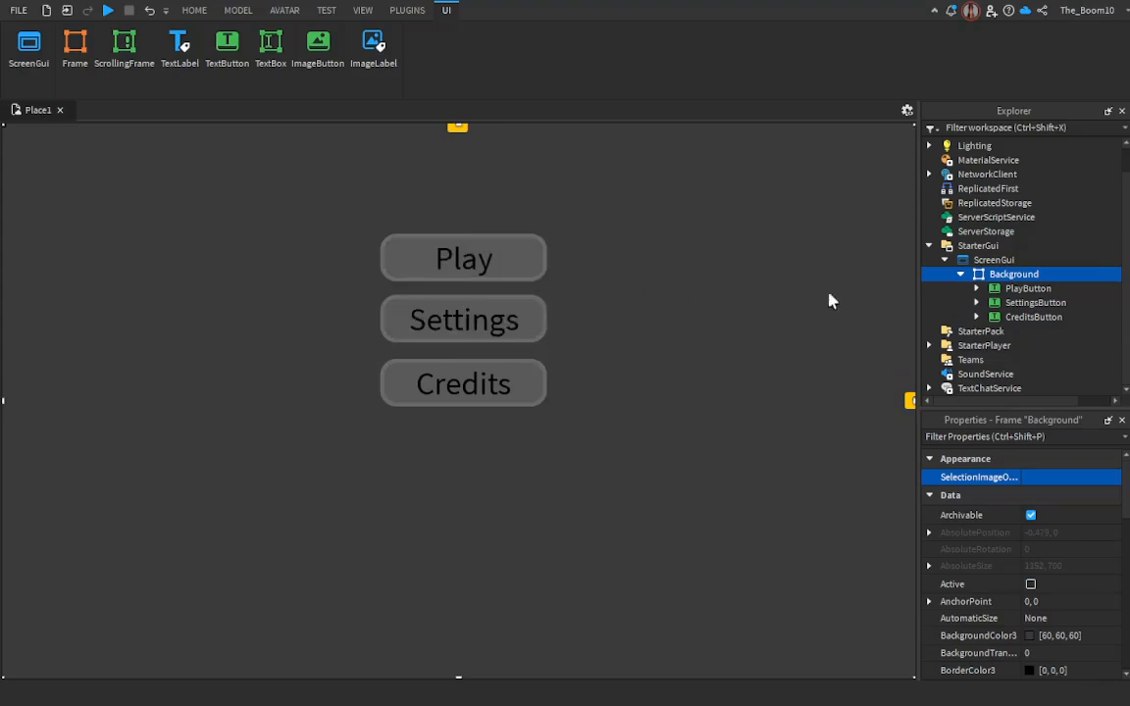
left_click(1010, 288)
left_click(1010, 316)
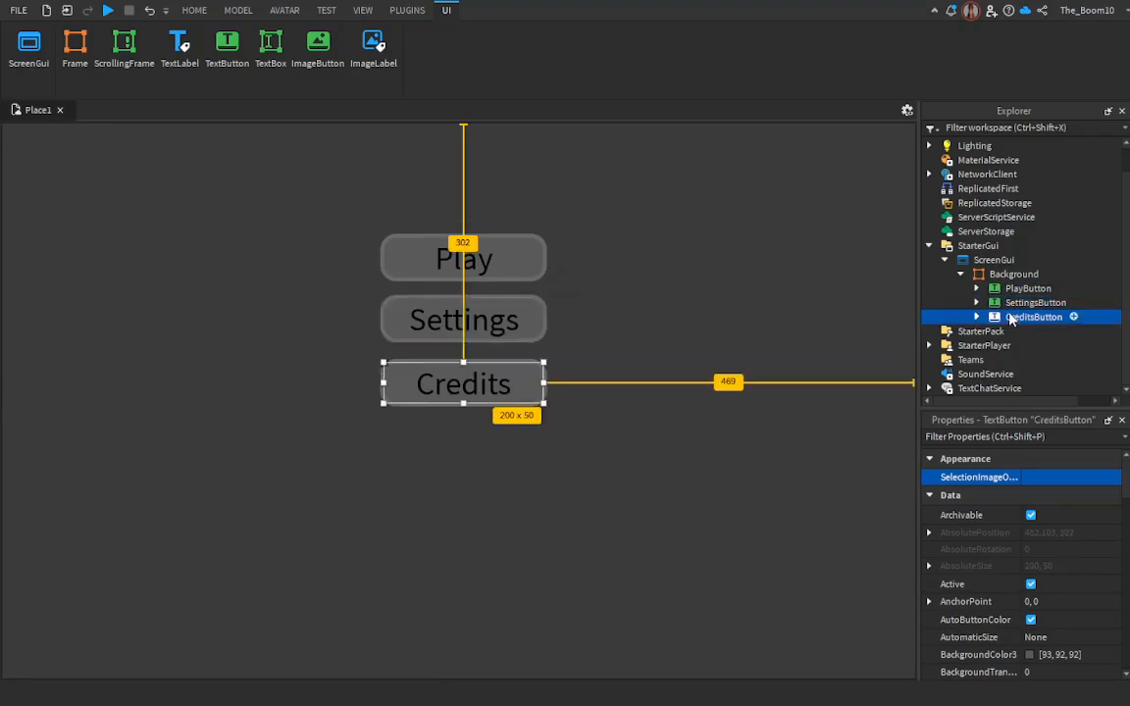
mouse_move(486, 266)
left_mouse_down()
mouse_move(555, 270)
mouse_move(511, 228)
mouse_move(487, 233)
mouse_move(487, 272)
left_mouse_up()
left_click(151, 12)
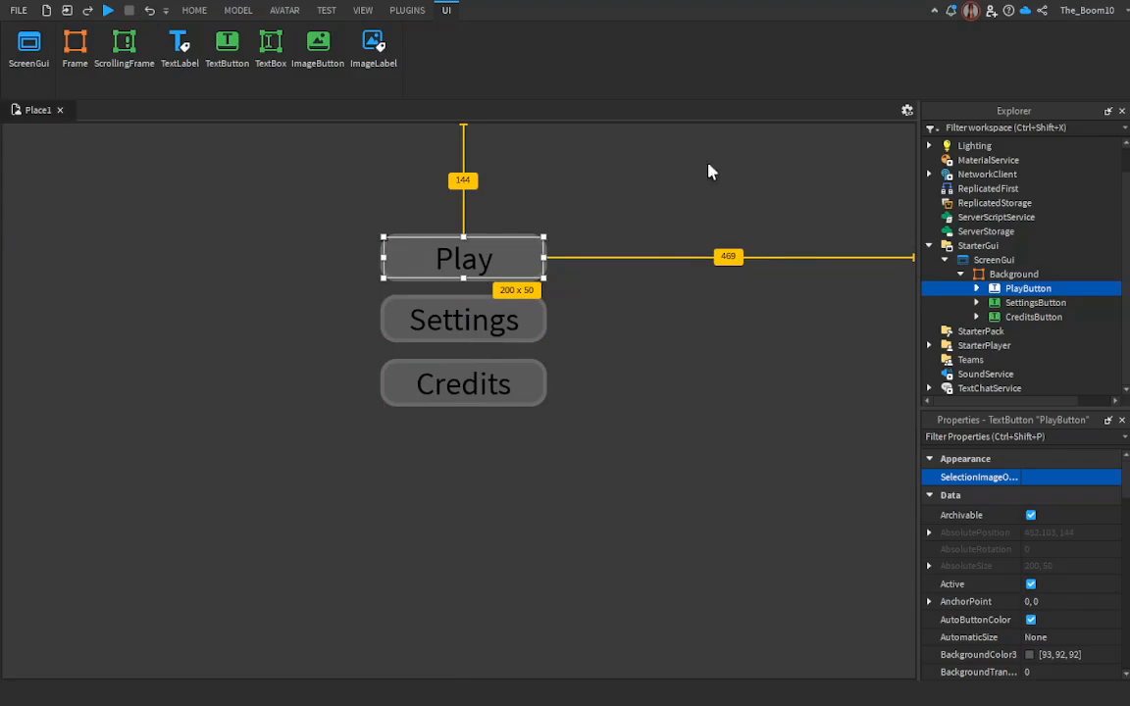
left_click(701, 410)
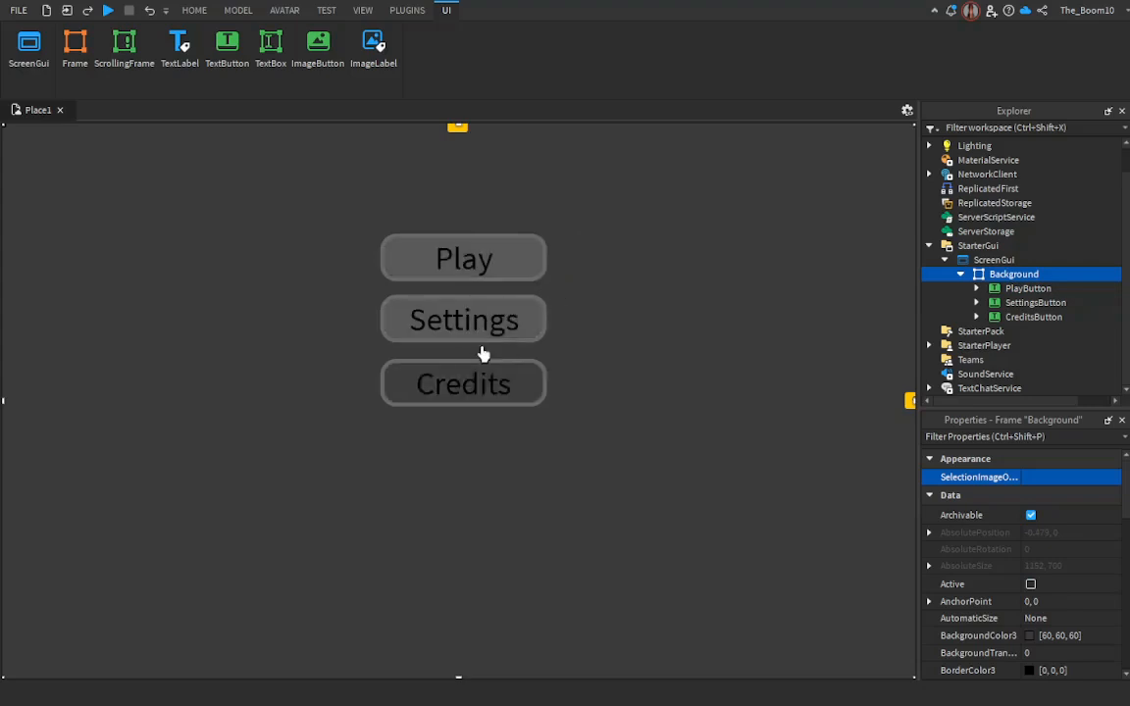